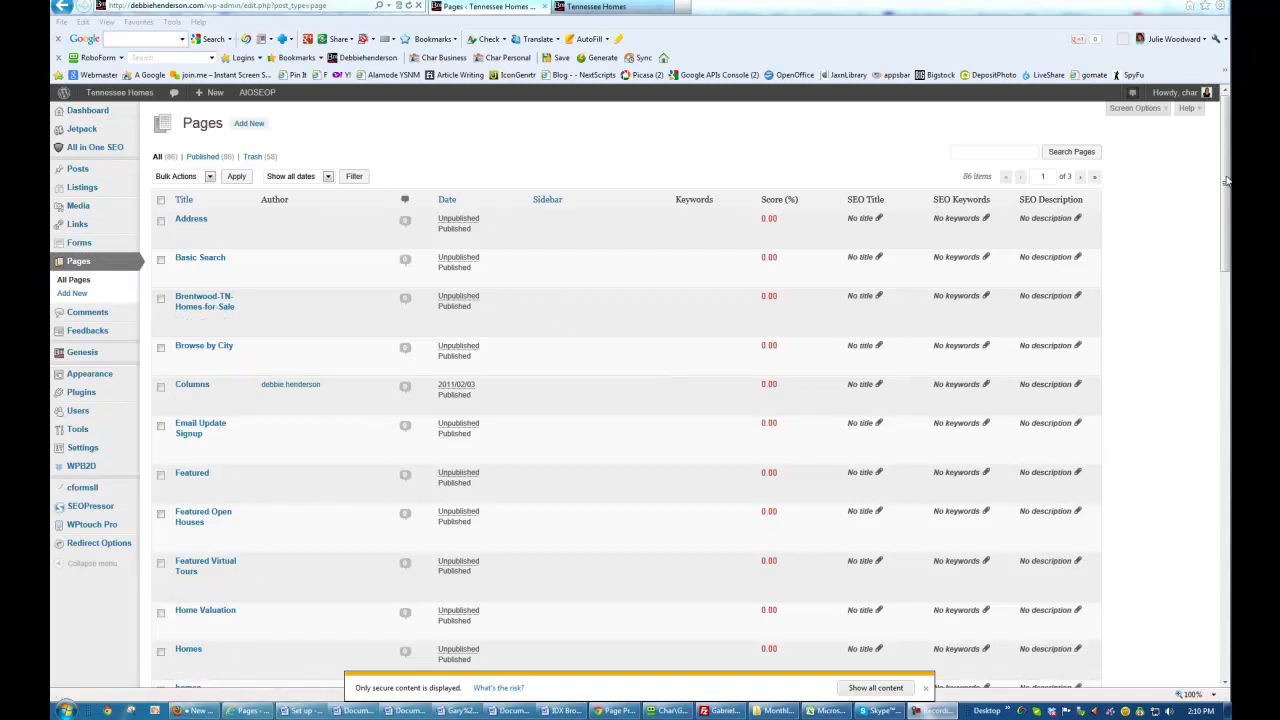
Compare the live site's homepage and Homes page against the admin Pages list.
{"action": "mouse_move", "coordinate": [1226, 180]}
{"action": "left_mouse_down"}
{"action": "mouse_move", "coordinate": [1224, 452]}
{"action": "mouse_move", "coordinate": [1224, 180]}
{"action": "left_mouse_up"}
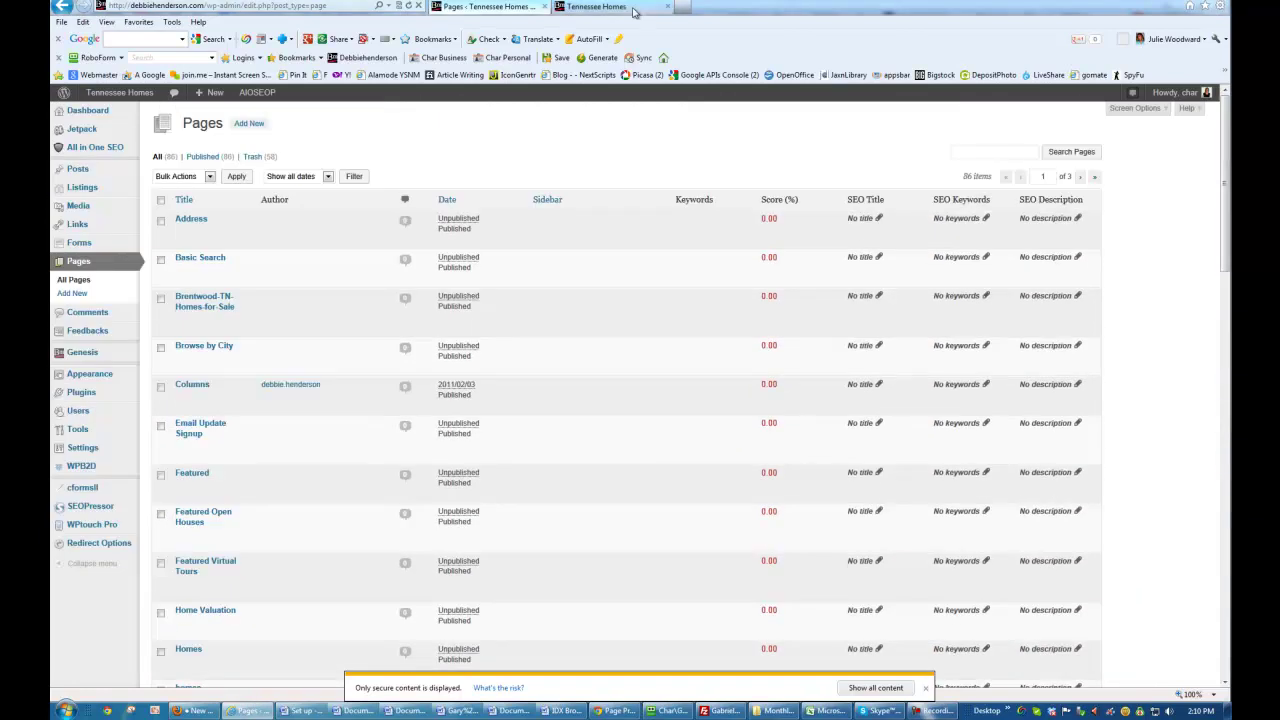
{"action": "left_click", "coordinate": [620, 8]}
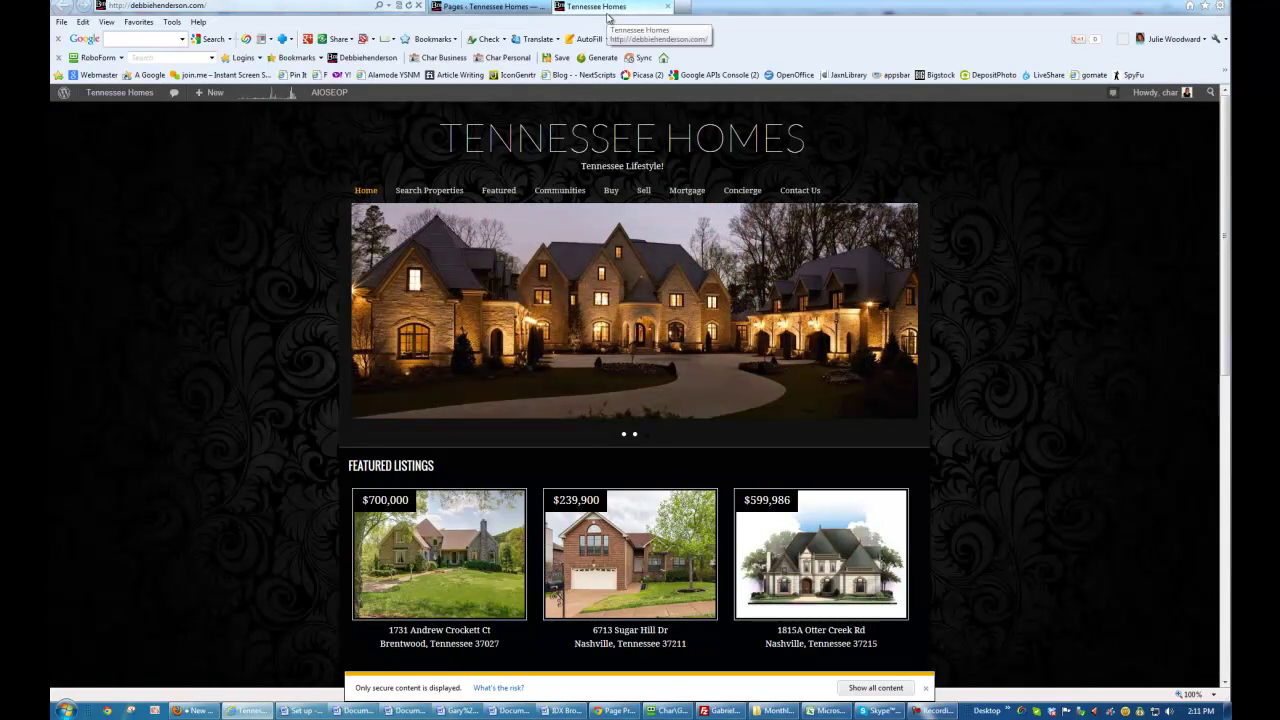
{"action": "mouse_move", "coordinate": [405, 199]}
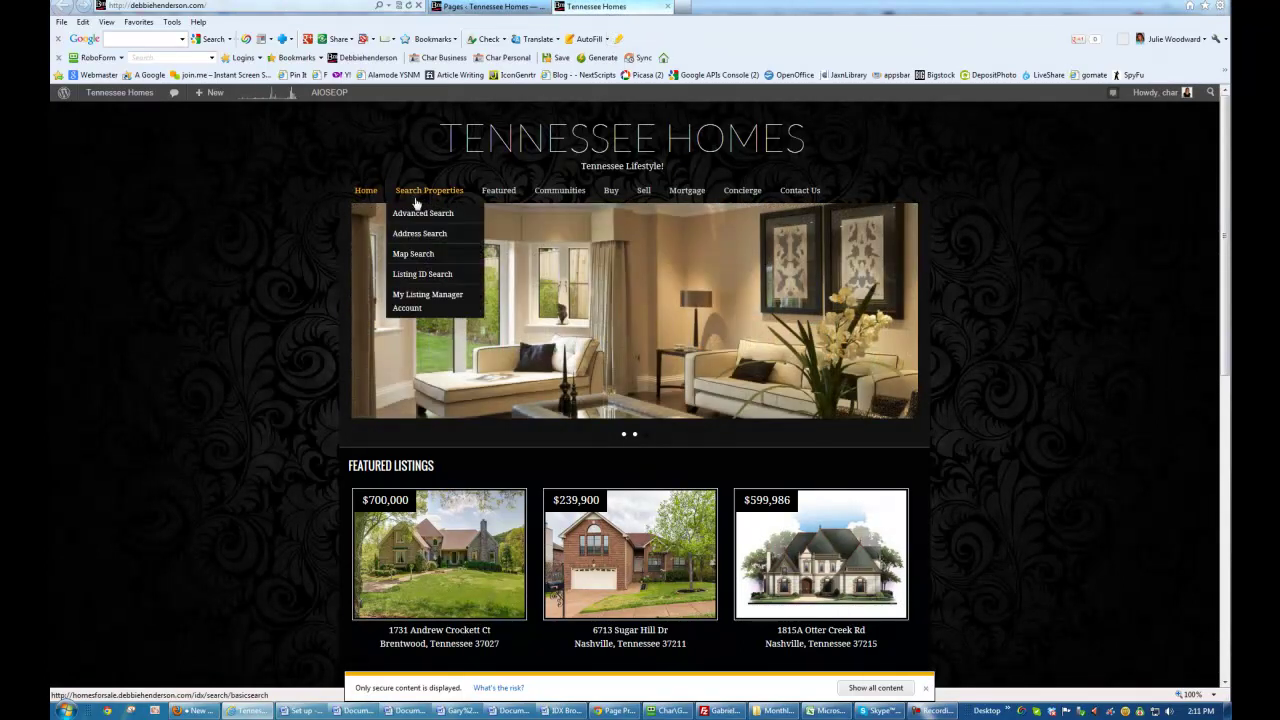
{"action": "mouse_move", "coordinate": [499, 200]}
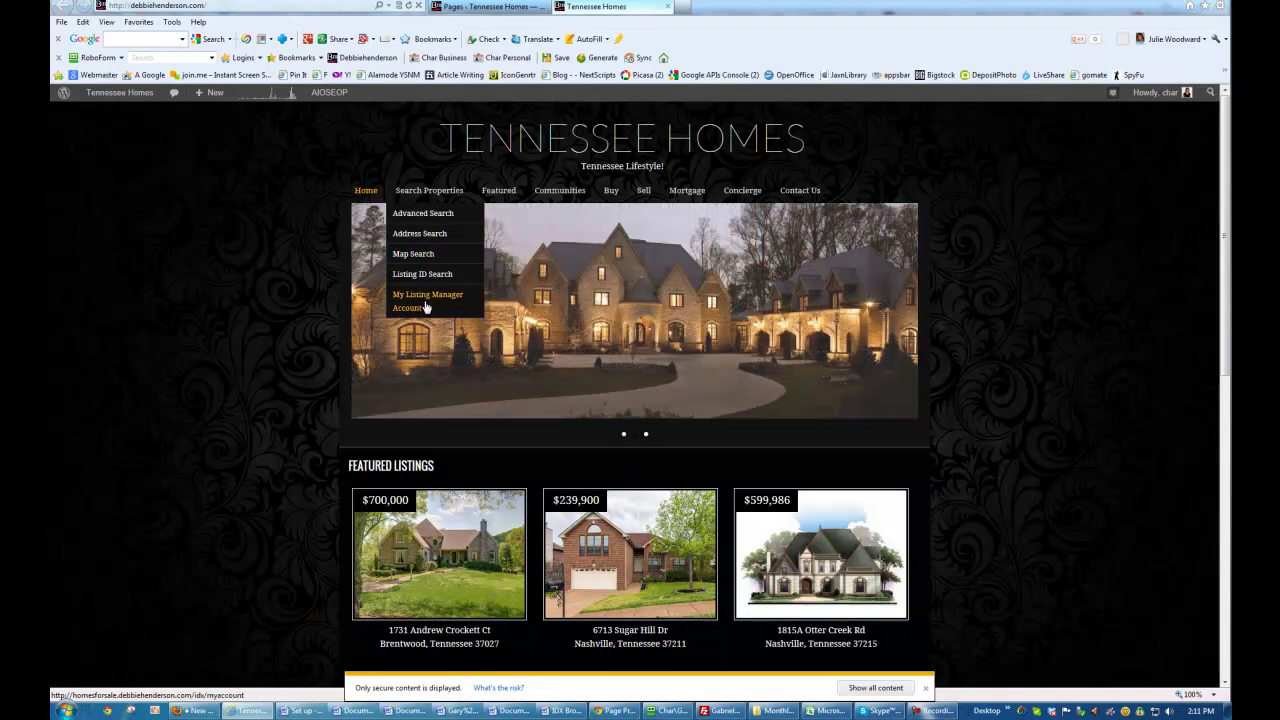
{"action": "left_click", "coordinate": [495, 6]}
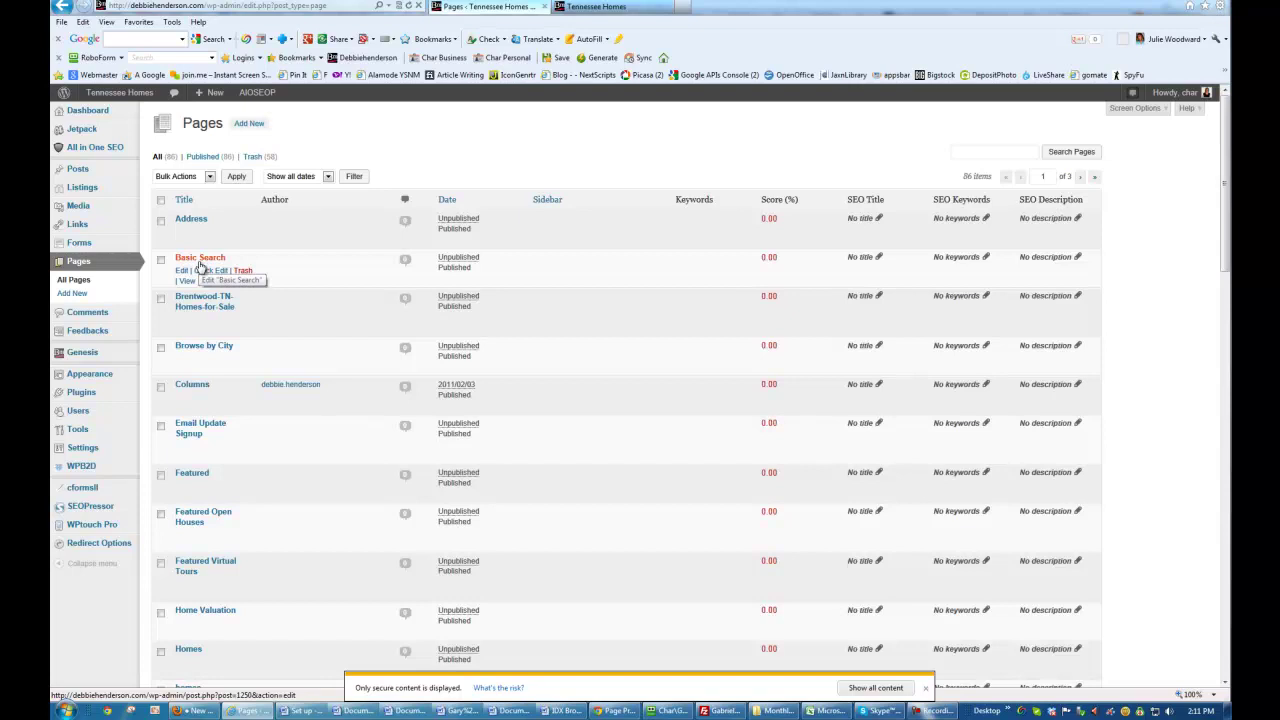
{"action": "left_click", "coordinate": [596, 6]}
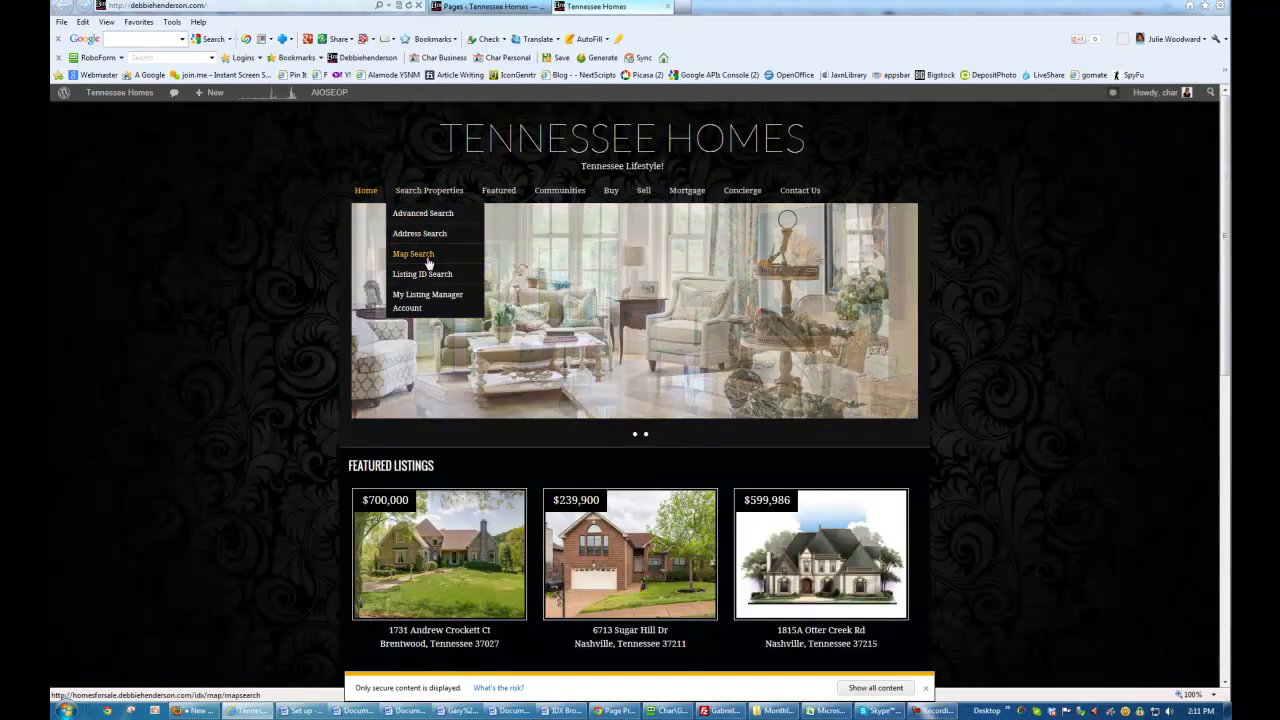
{"action": "left_click", "coordinate": [487, 7]}
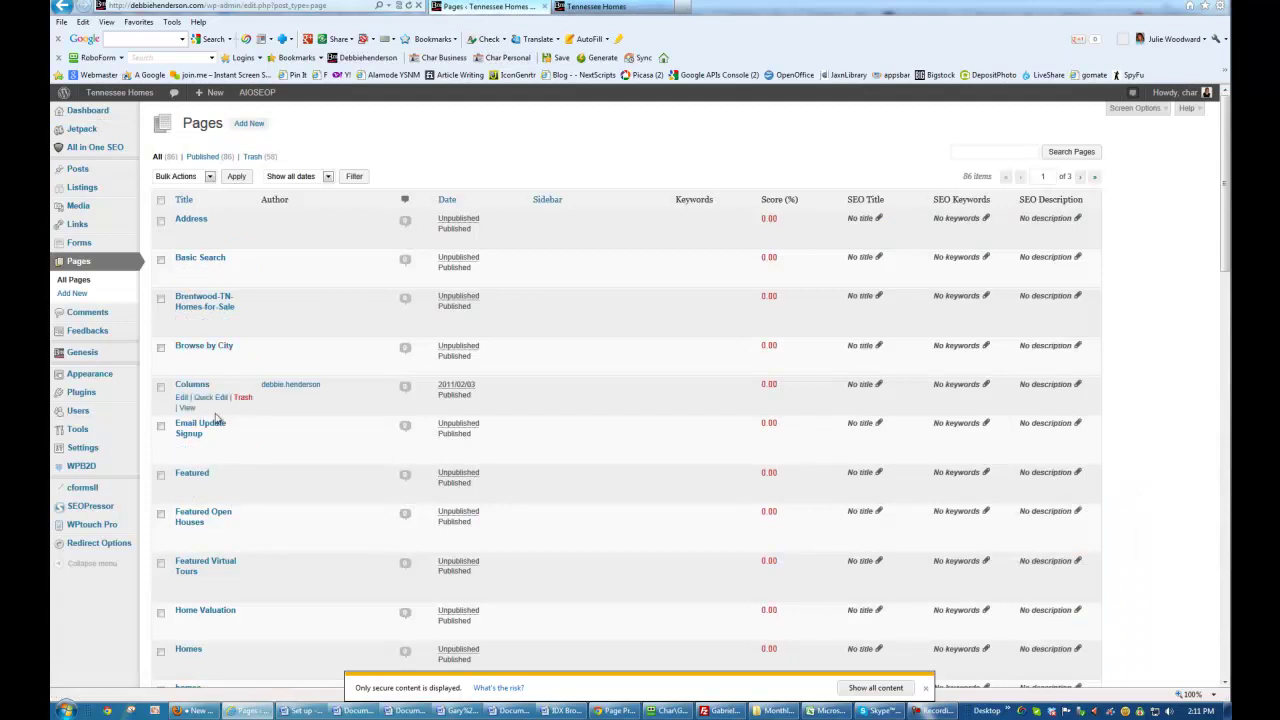
{"action": "scroll", "coordinate": [215, 418], "scroll_direction": "down", "scroll_amount": 3}
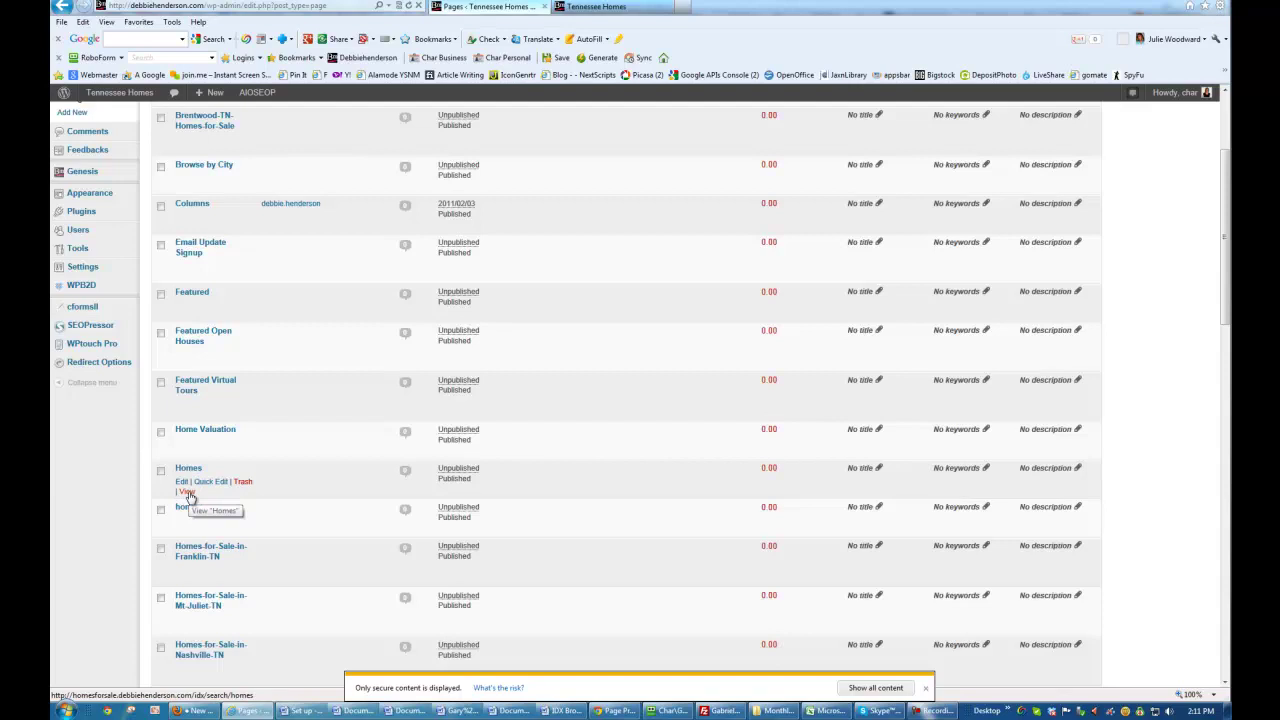
{"action": "left_click", "coordinate": [187, 496]}
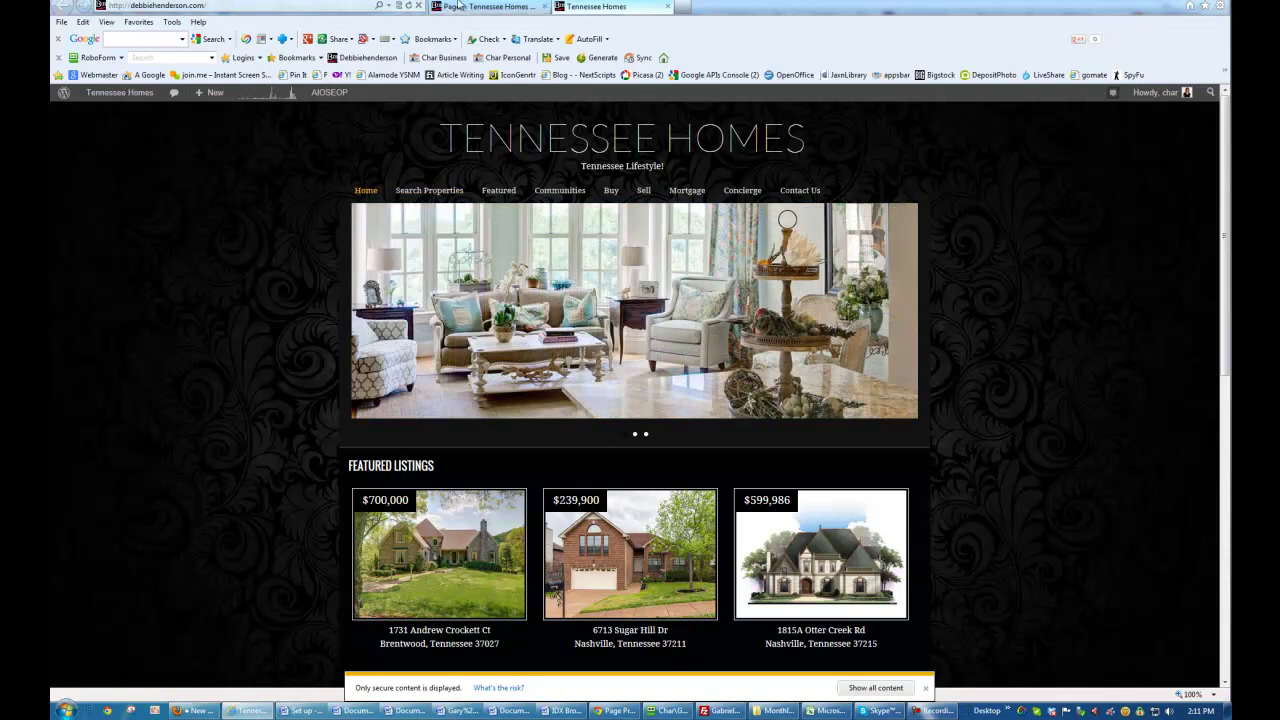
{"action": "left_click", "coordinate": [488, 6]}
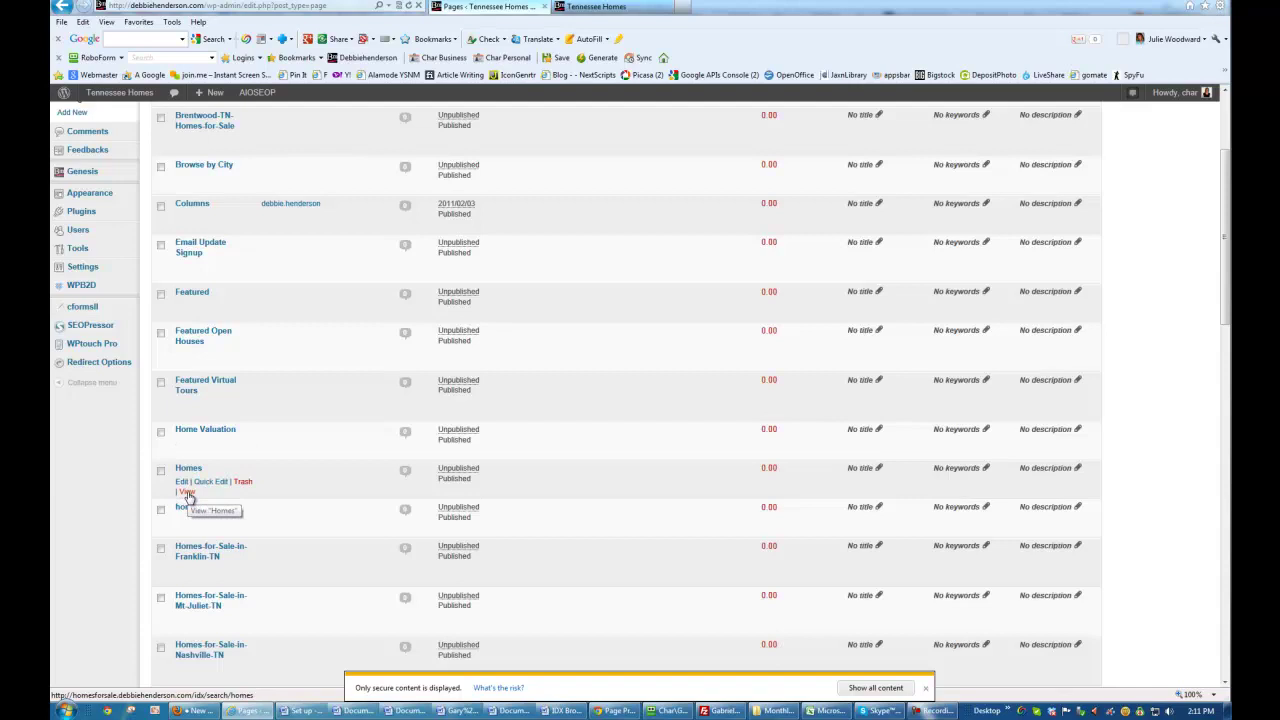
Set Homes' parent to Basic Search in Quick Edit, save, and reload All Pages.
{"action": "left_click", "coordinate": [211, 482]}
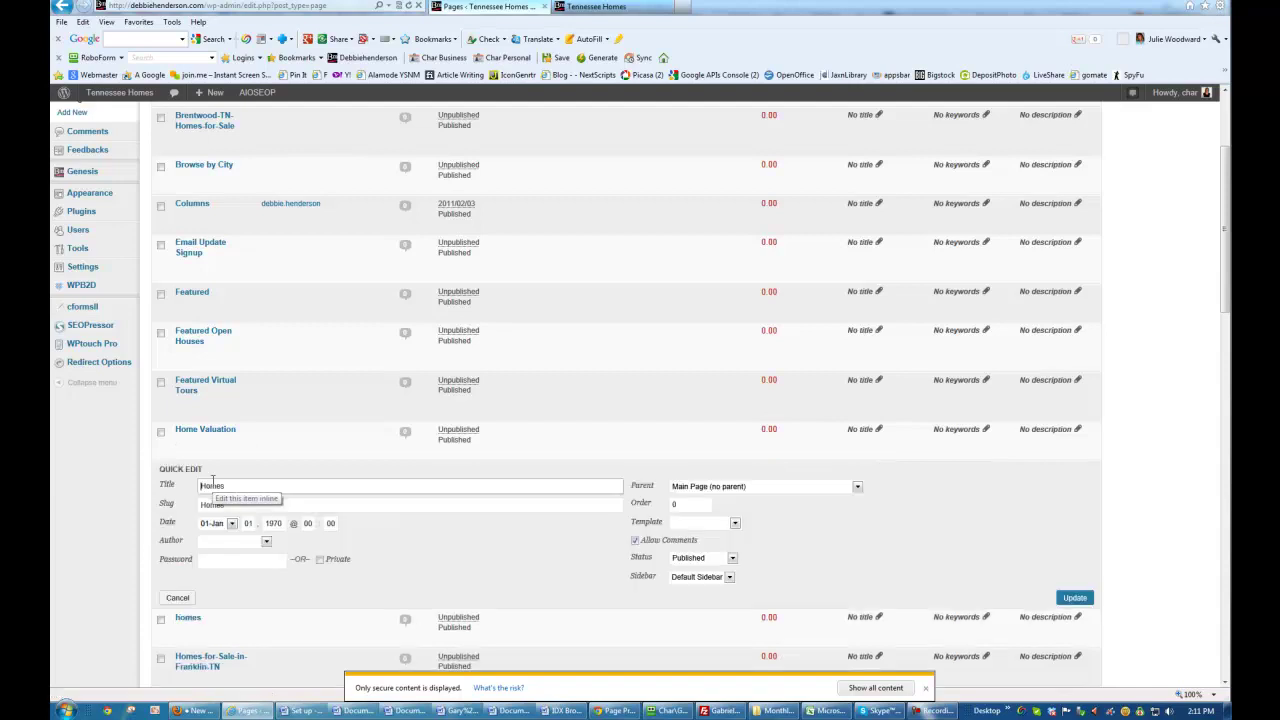
{"action": "left_click", "coordinate": [717, 490]}
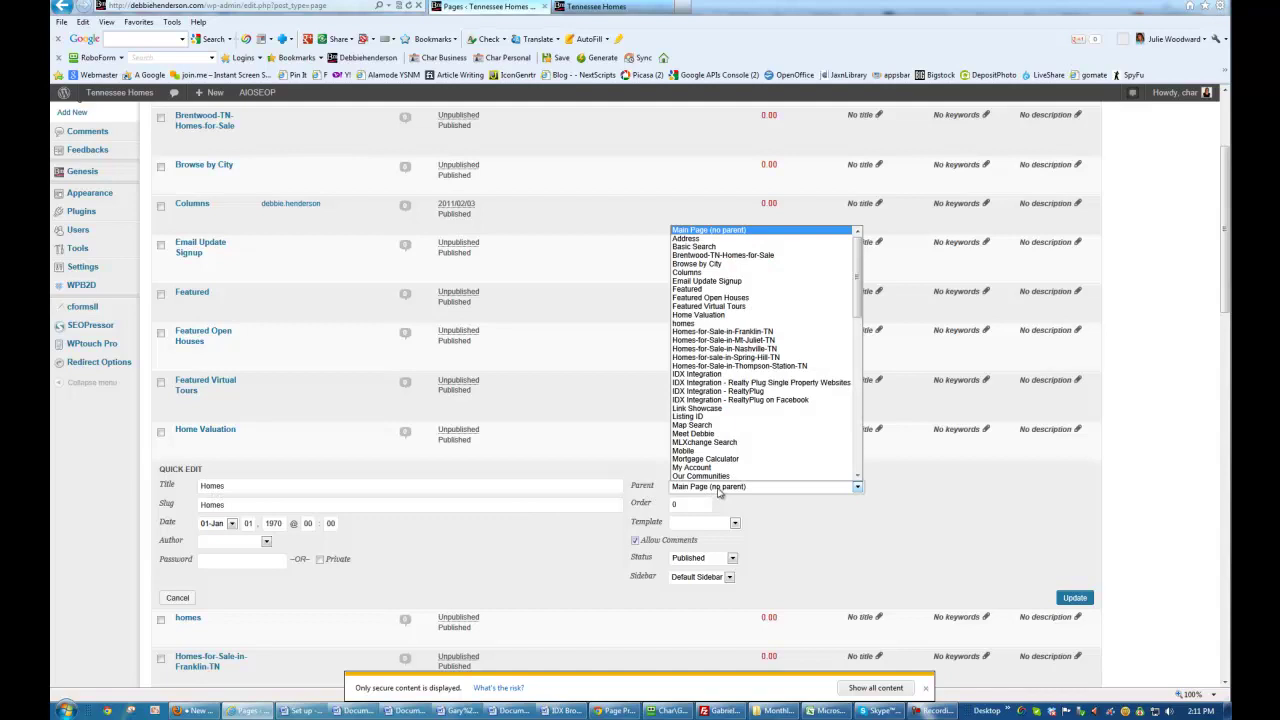
{"action": "left_click", "coordinate": [695, 247]}
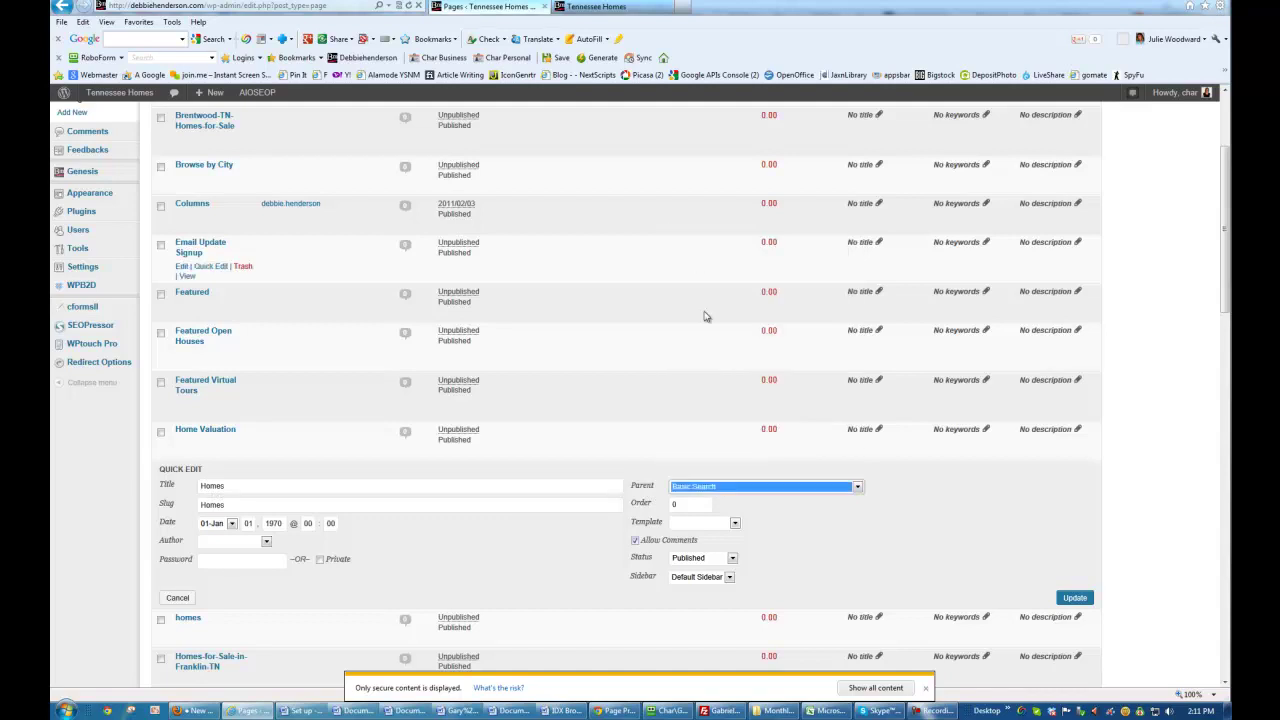
{"action": "left_click", "coordinate": [1037, 600]}
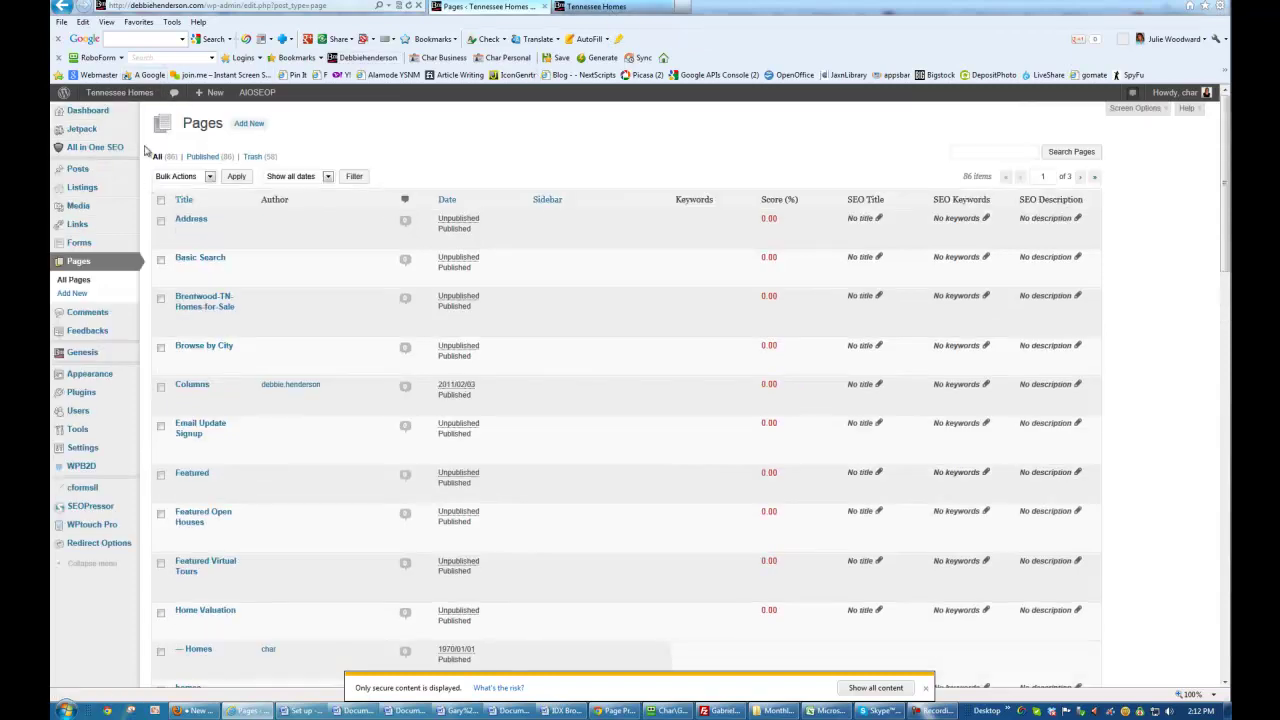
{"action": "scroll", "coordinate": [150, 155], "scroll_direction": "up", "scroll_amount": 3}
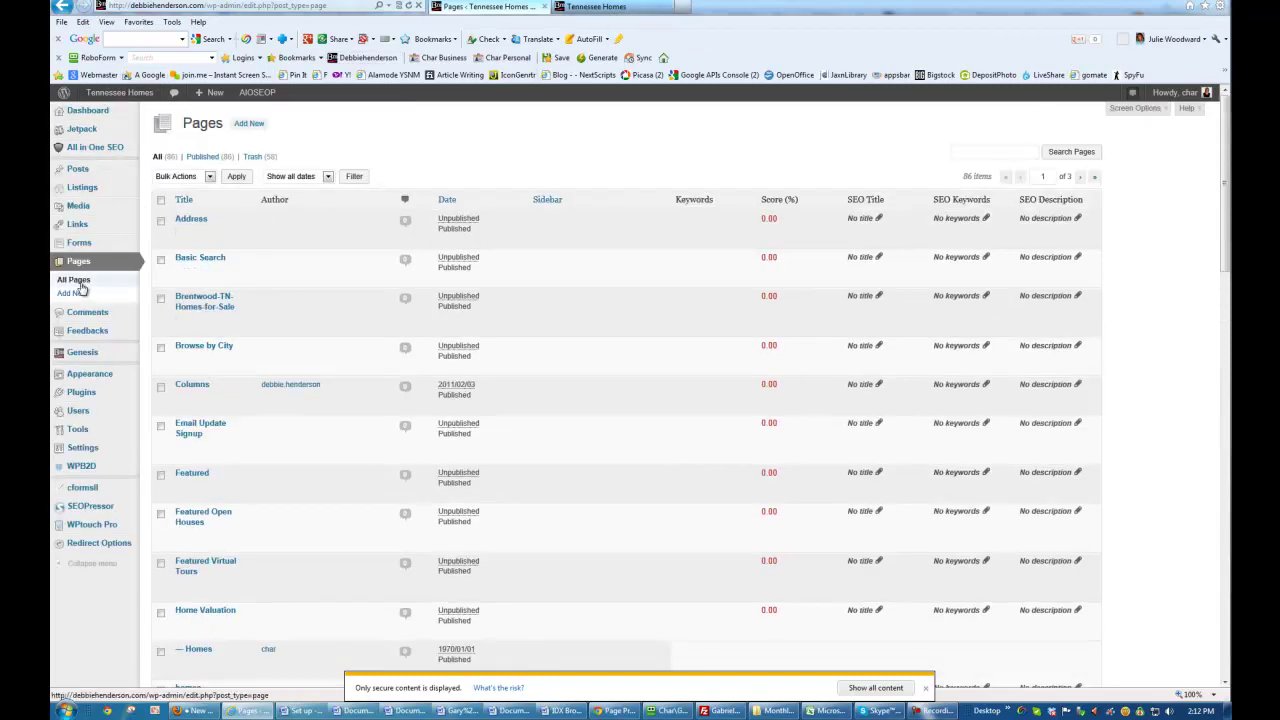
{"action": "left_click", "coordinate": [72, 287]}
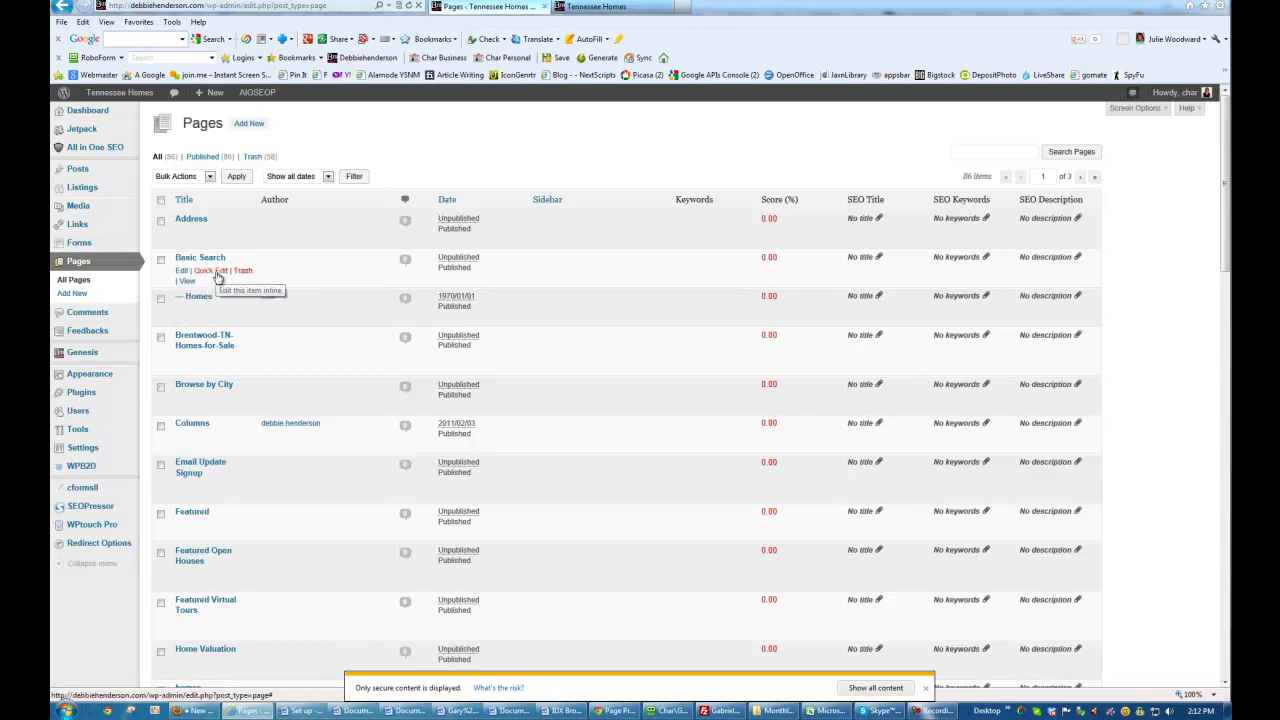
Set Basic Search's page order to 1 via Quick Edit and save.
{"action": "left_click", "coordinate": [210, 271]}
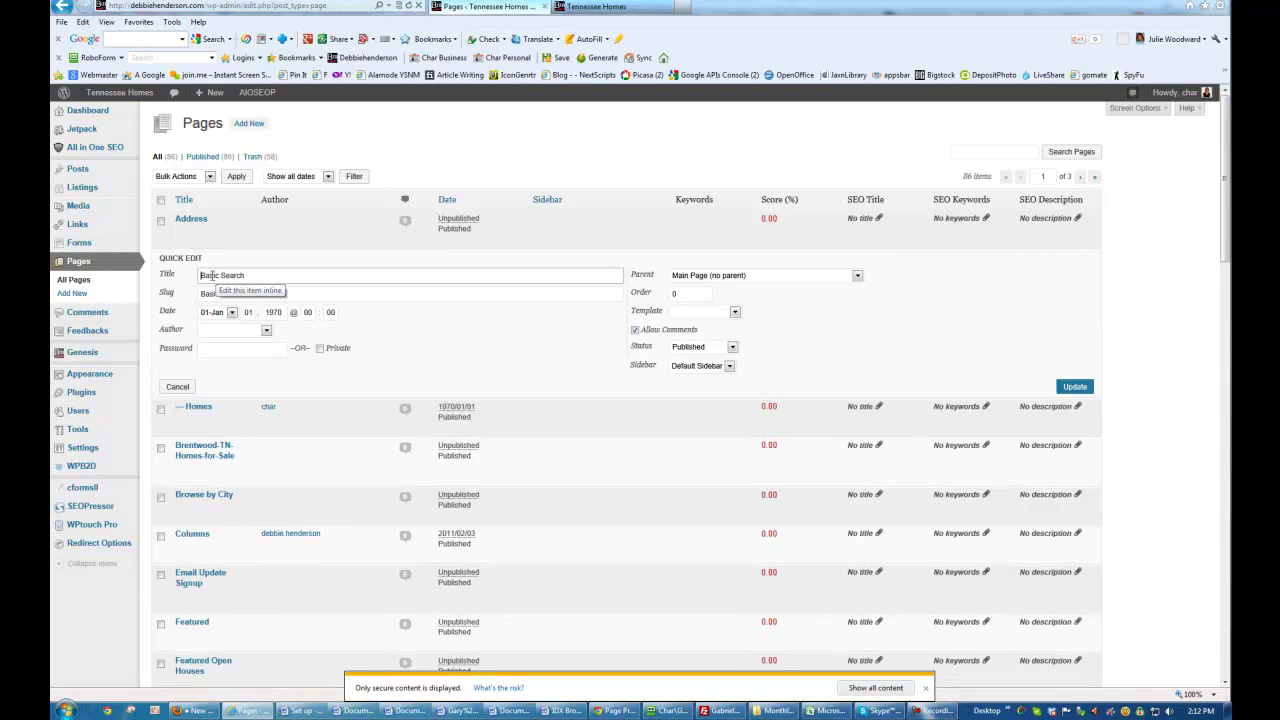
{"action": "double_click", "coordinate": [686, 296]}
{"action": "type", "text": "1"}
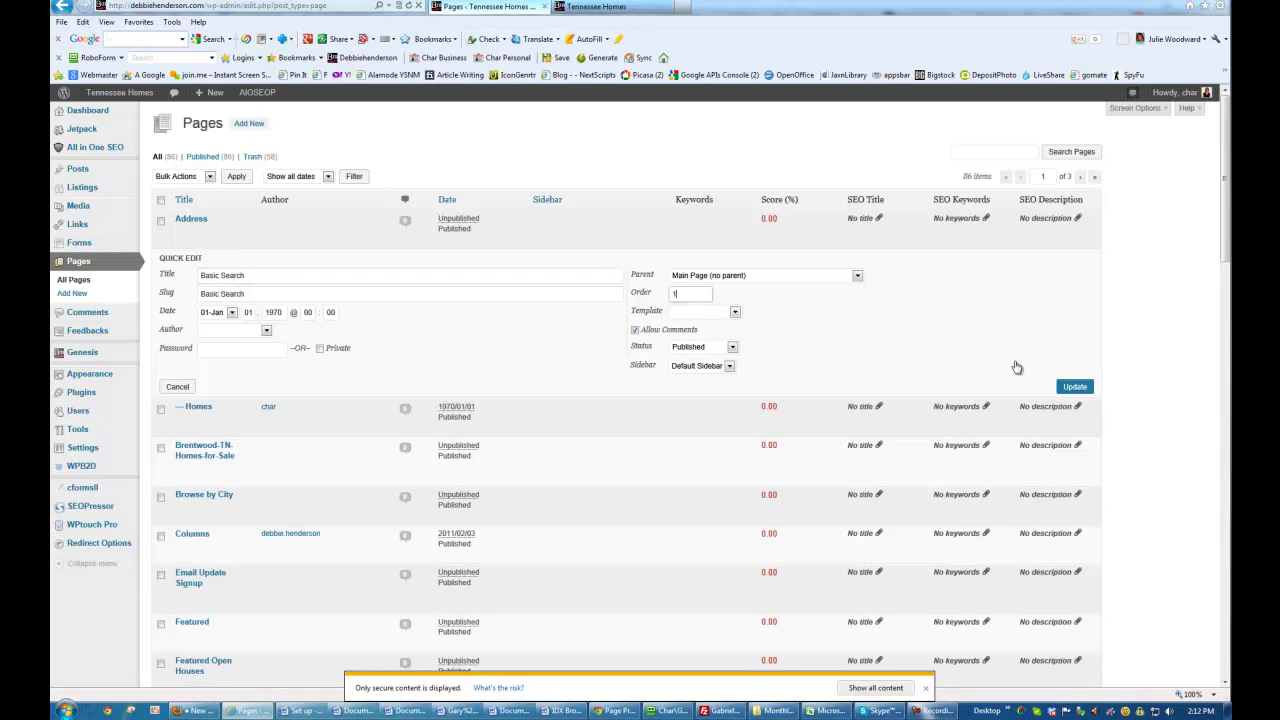
{"action": "left_click", "coordinate": [1073, 387]}
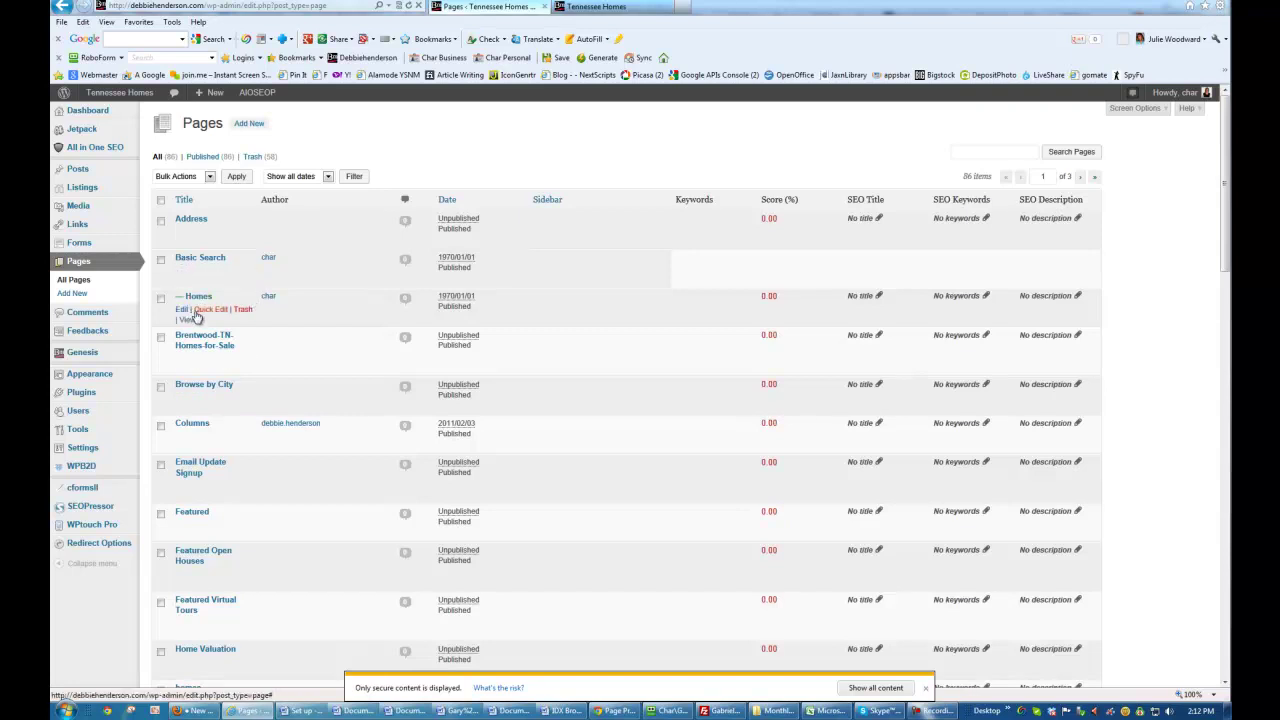
Set the Homes page's order to 1 via Quick Edit and save.
{"action": "left_click", "coordinate": [209, 309]}
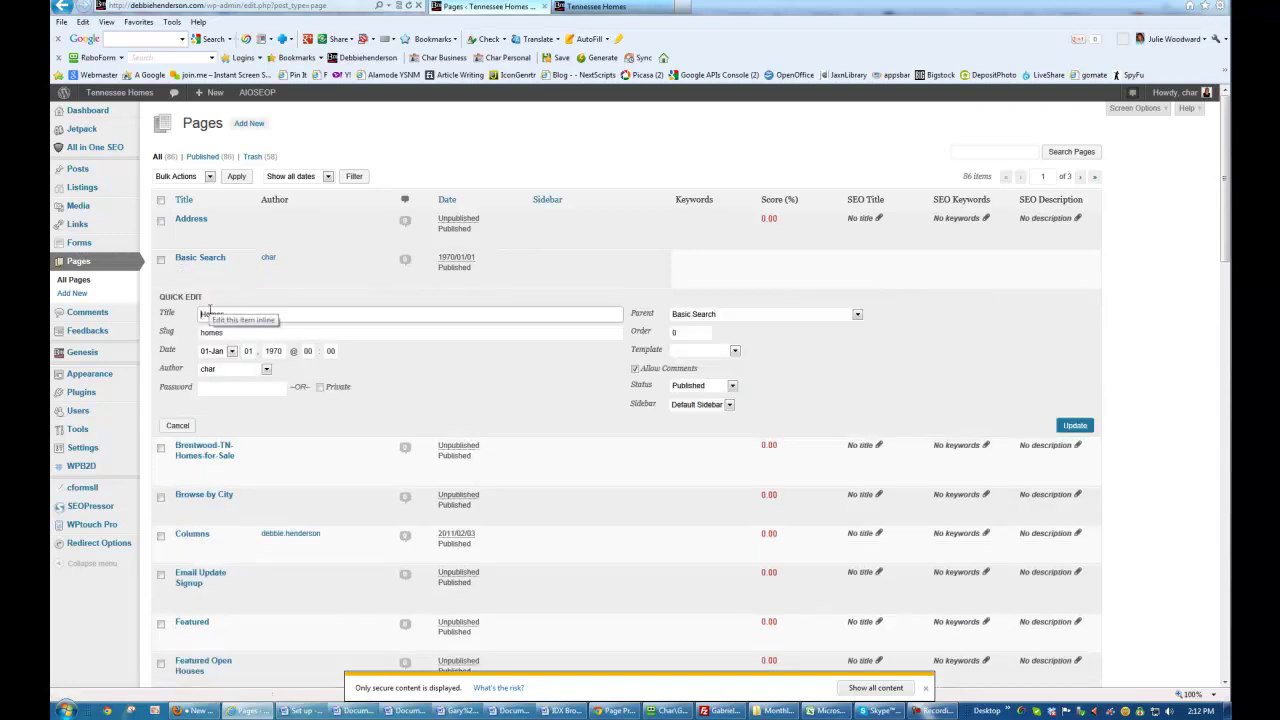
{"action": "double_click", "coordinate": [684, 332]}
{"action": "type", "text": "1"}
{"action": "left_click", "coordinate": [1075, 425]}
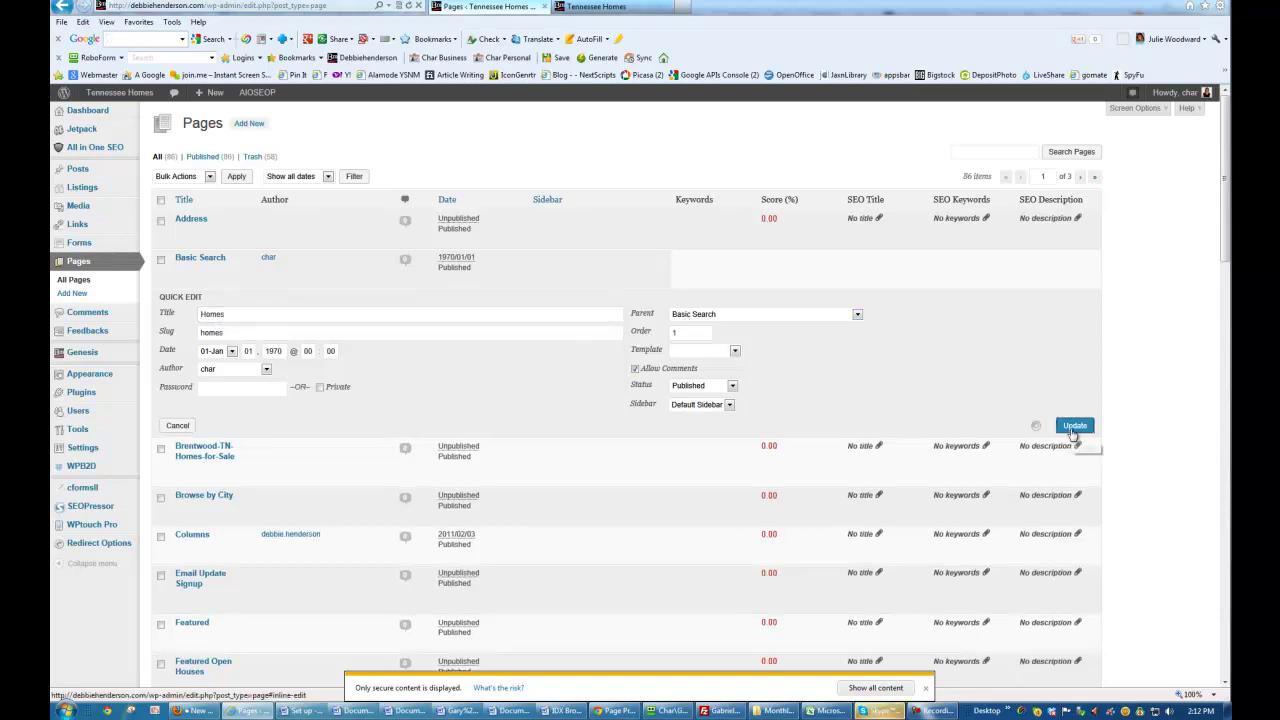
{"action": "left_click", "coordinate": [601, 8]}
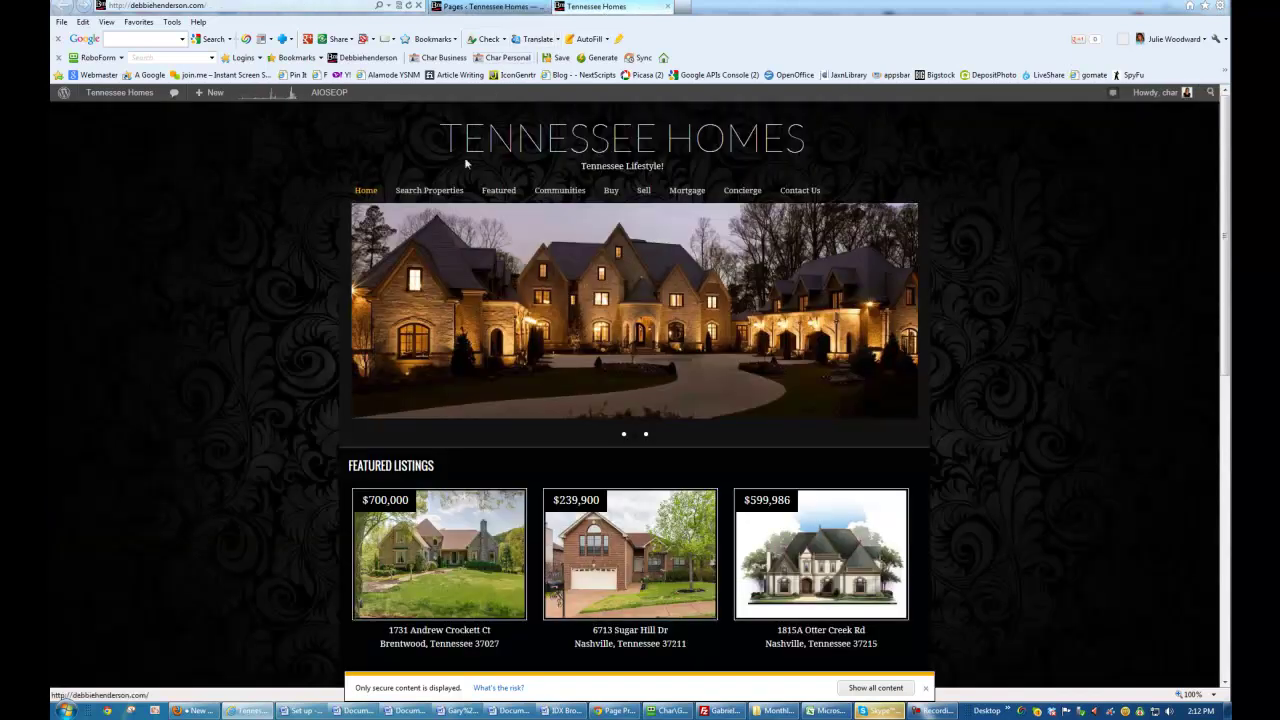
{"action": "mouse_move", "coordinate": [437, 197]}
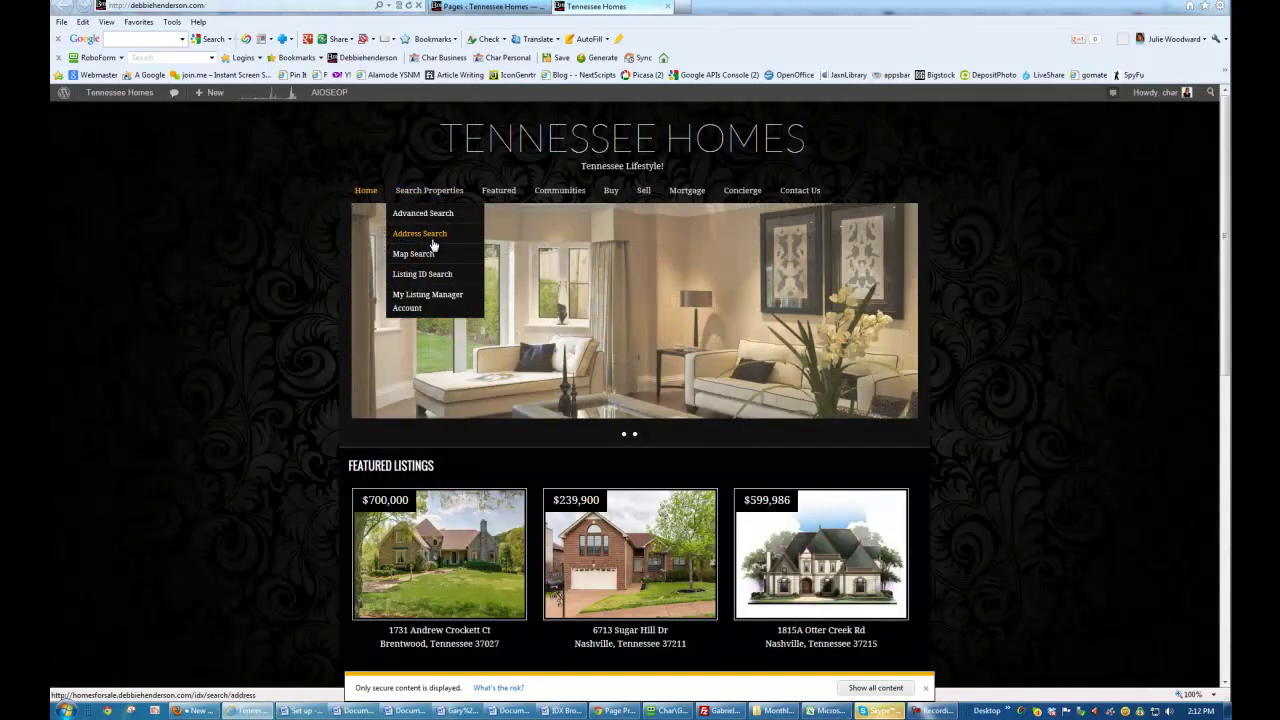
{"action": "left_click", "coordinate": [486, 7]}
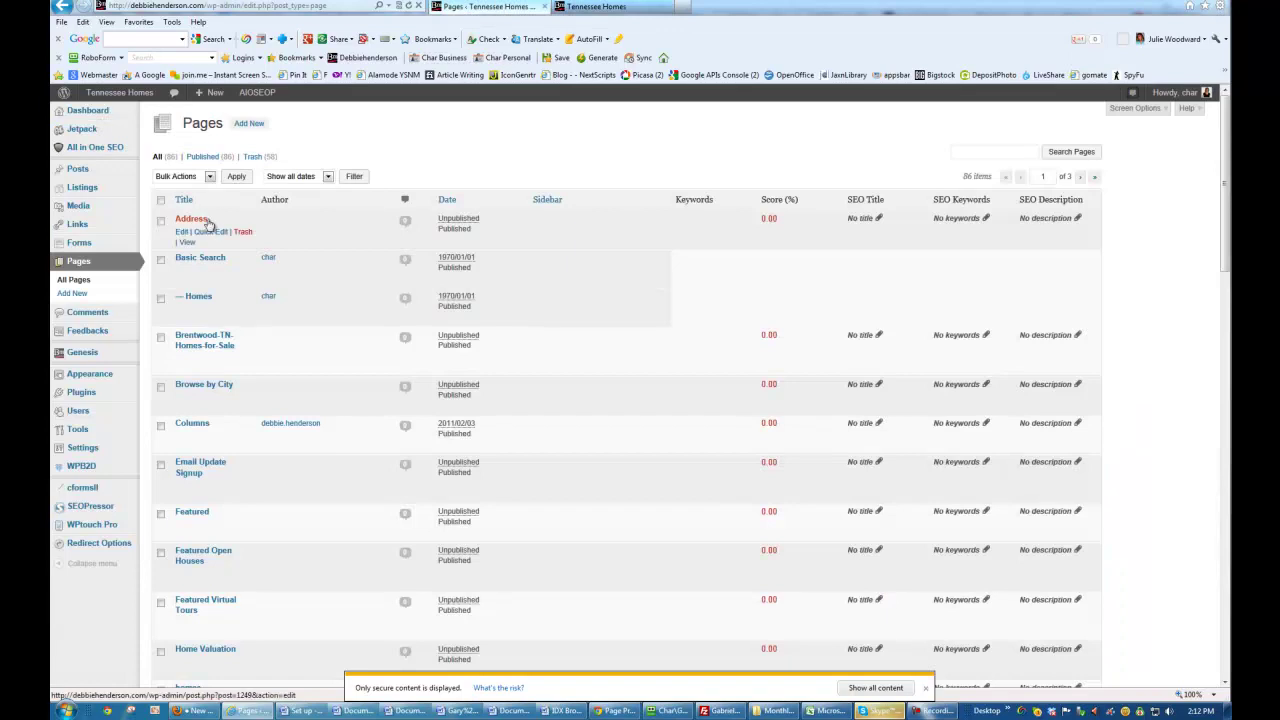
{"action": "left_click", "coordinate": [210, 231]}
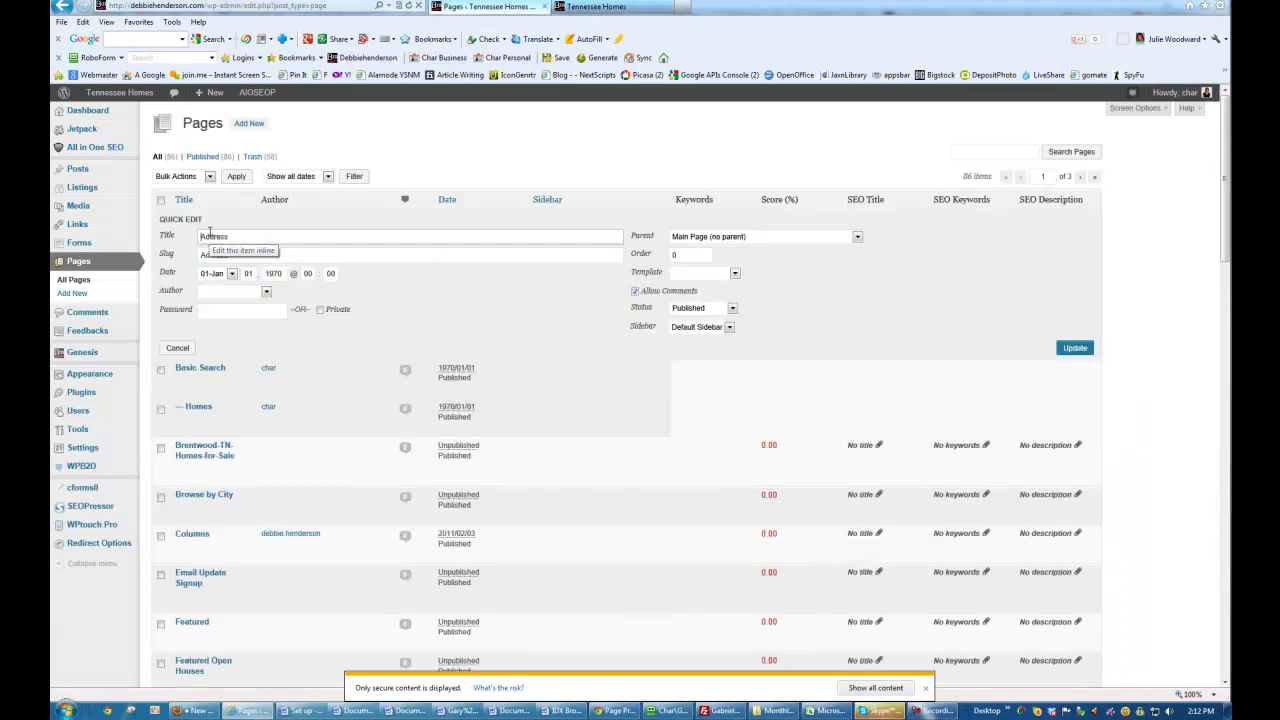
{"action": "left_click", "coordinate": [690, 237]}
{"action": "left_click", "coordinate": [685, 255]}
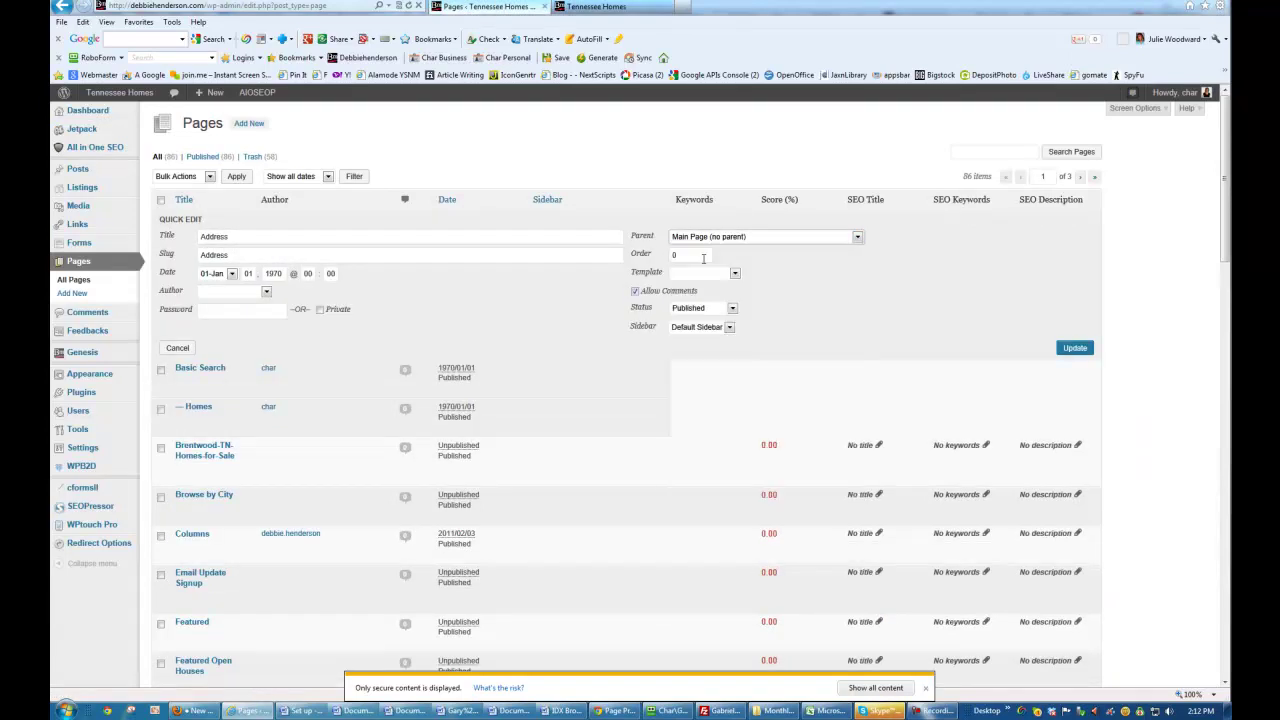
{"action": "key", "text": "Tab"}
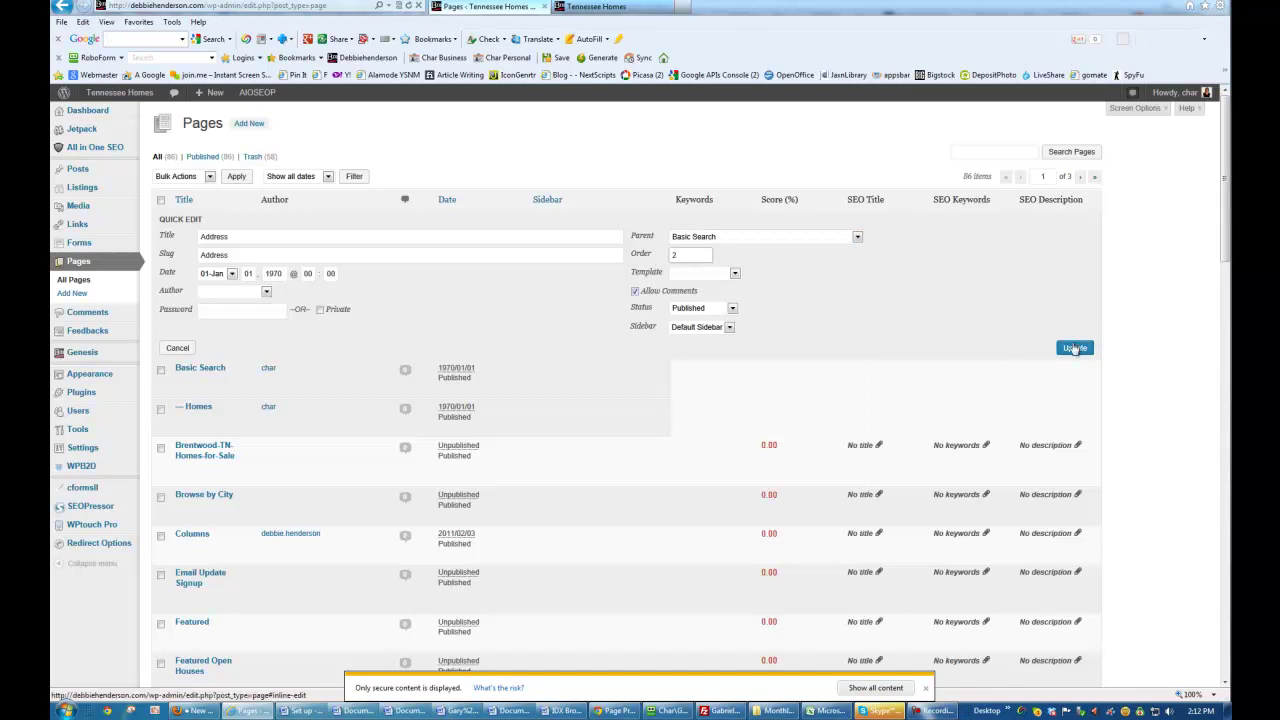
{"action": "left_click", "coordinate": [1075, 348]}
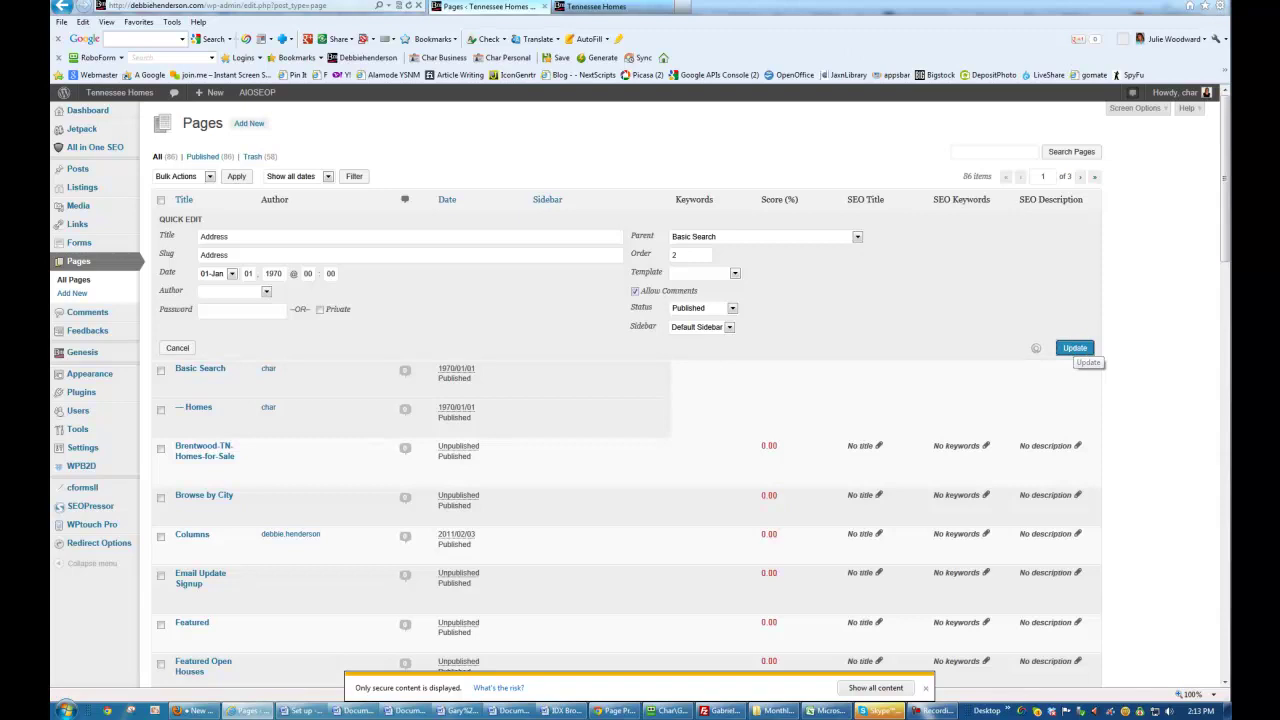
{"action": "left_click", "coordinate": [600, 7]}
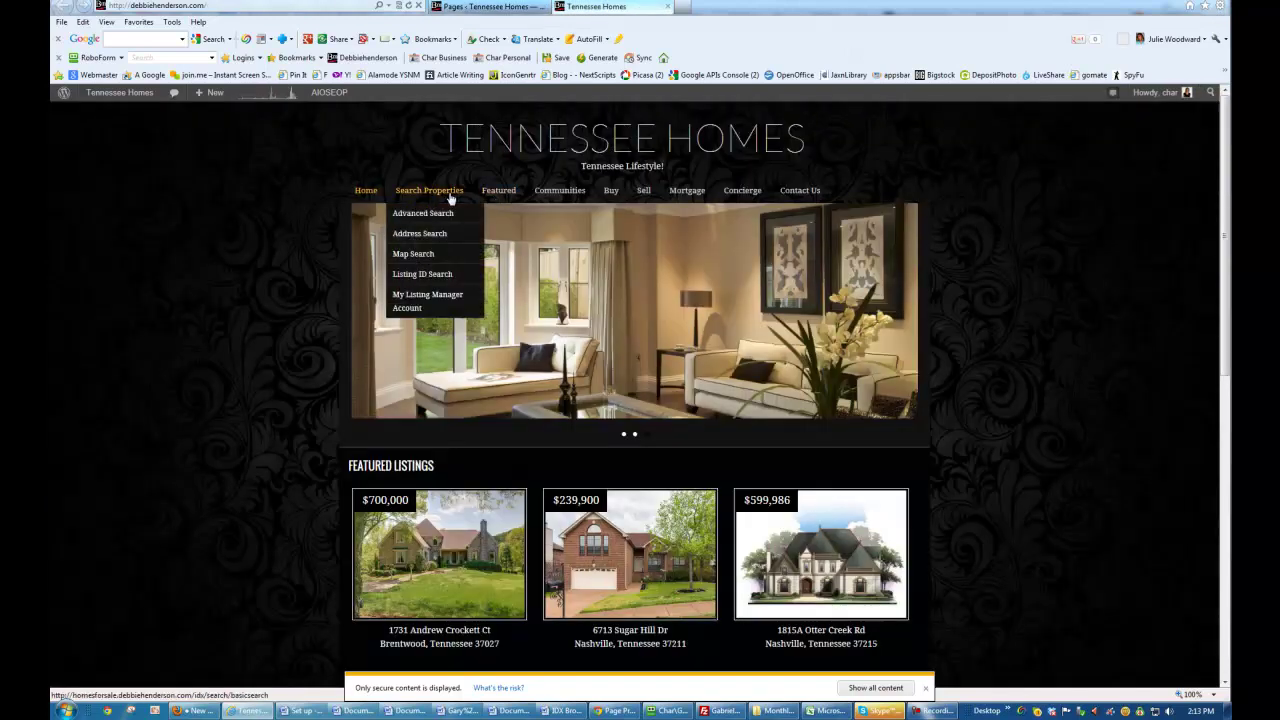
{"action": "left_click", "coordinate": [502, 6]}
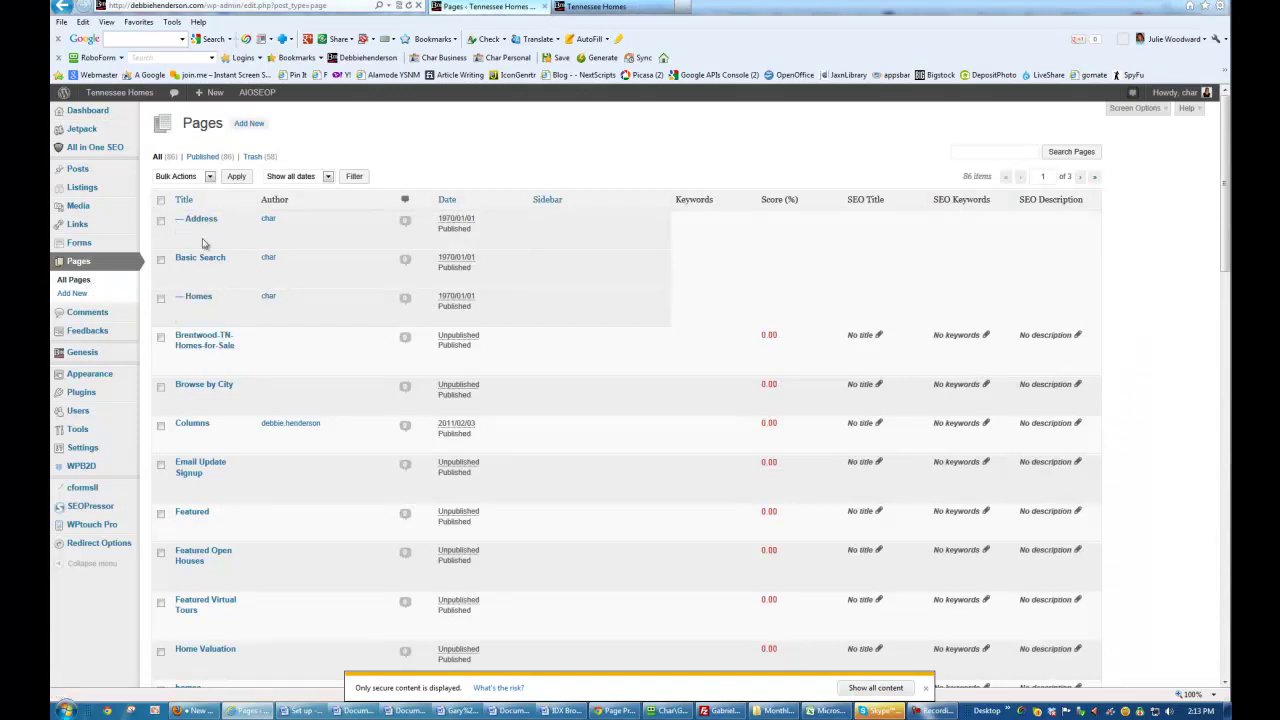
Quick Edit Map Search to give it parent Basic Search and page order 3.
{"action": "scroll", "coordinate": [260, 250], "scroll_direction": "down", "scroll_amount": 3}
{"action": "scroll", "coordinate": [295, 259], "scroll_direction": "down", "scroll_amount": 6}
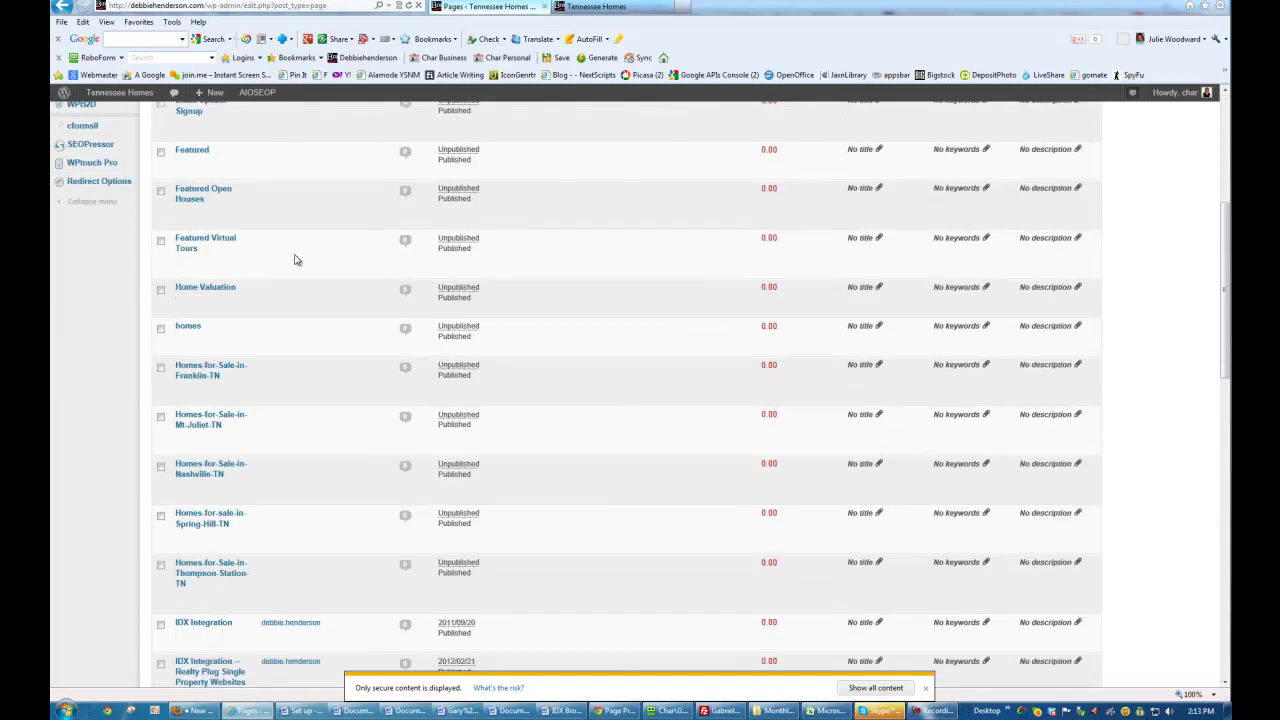
{"action": "scroll", "coordinate": [185, 467], "scroll_direction": "down", "scroll_amount": 3}
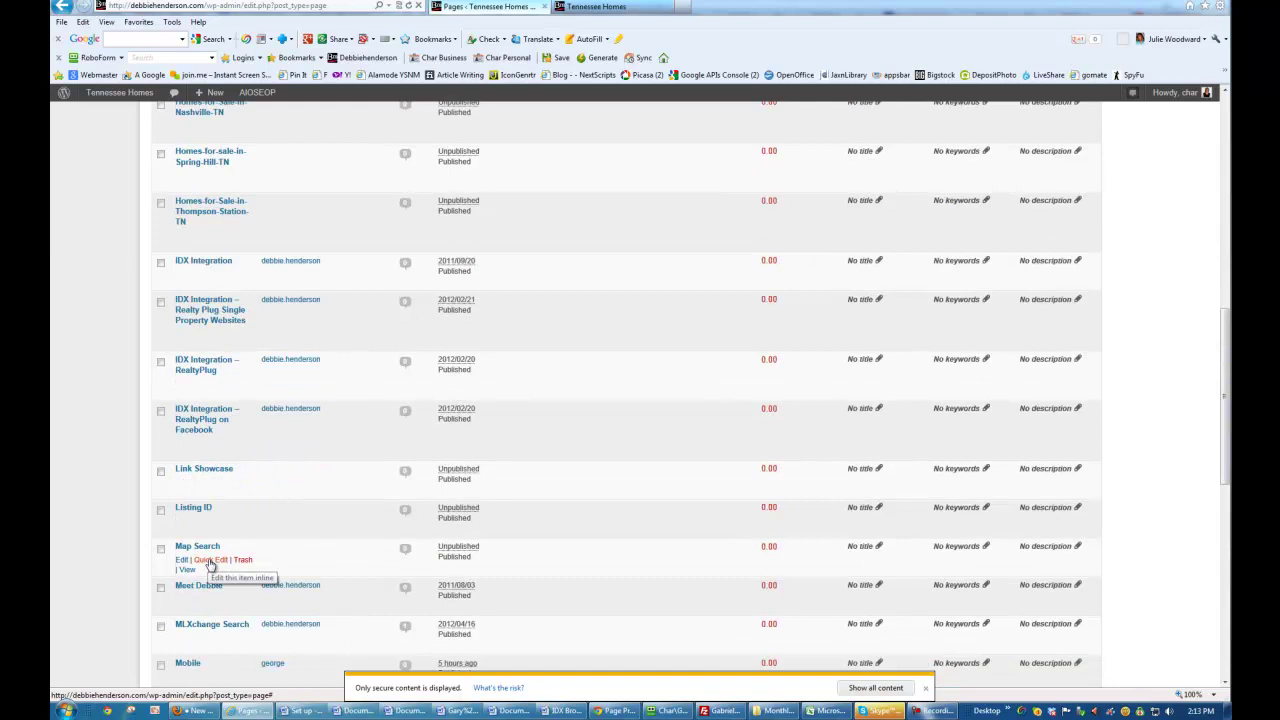
{"action": "left_click", "coordinate": [209, 565]}
{"action": "scroll", "coordinate": [740, 520], "scroll_direction": "down", "scroll_amount": 4}
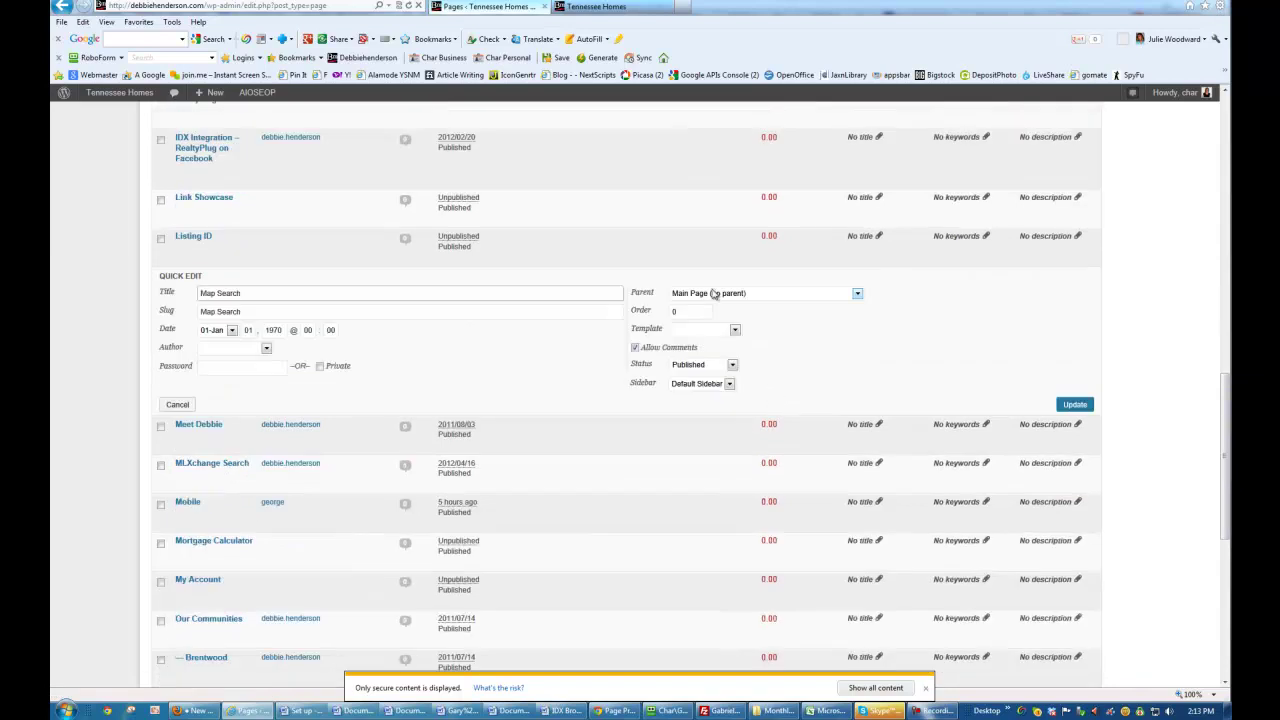
{"action": "left_click", "coordinate": [713, 293]}
{"action": "left_click", "coordinate": [708, 324]}
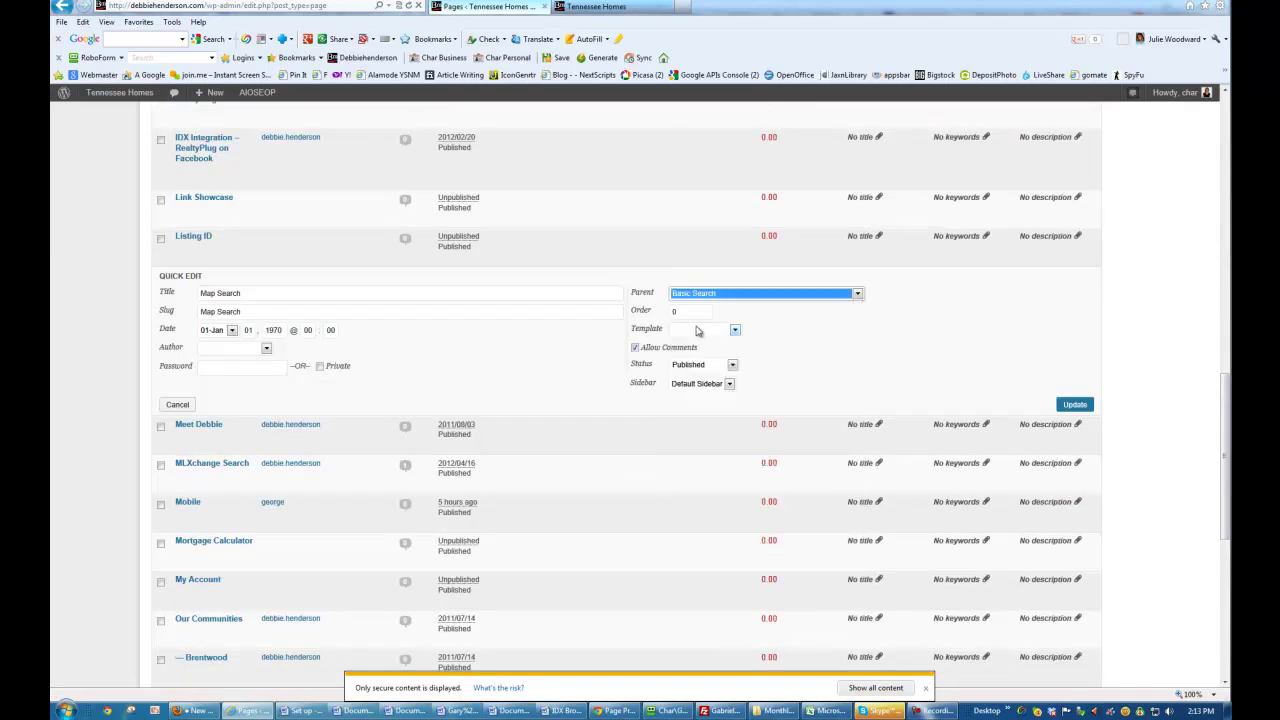
{"action": "key", "text": "Tab"}
{"action": "type", "text": "3"}
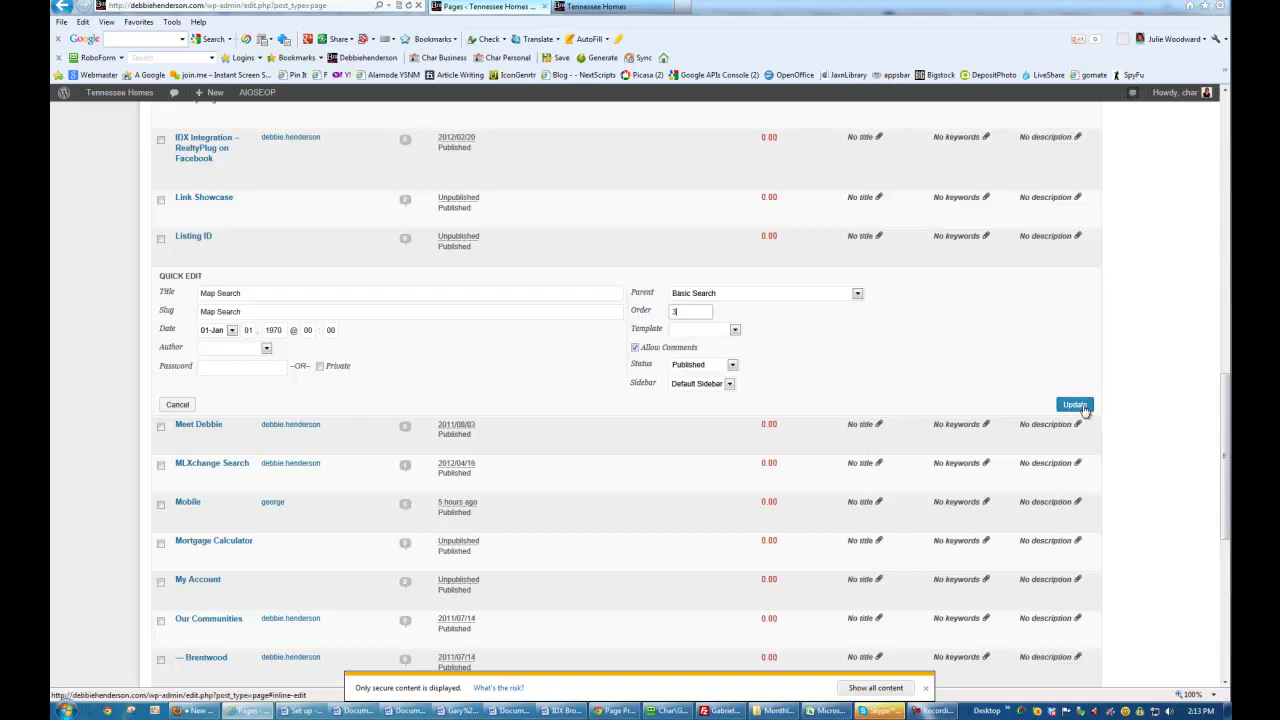
{"action": "left_click", "coordinate": [1076, 405]}
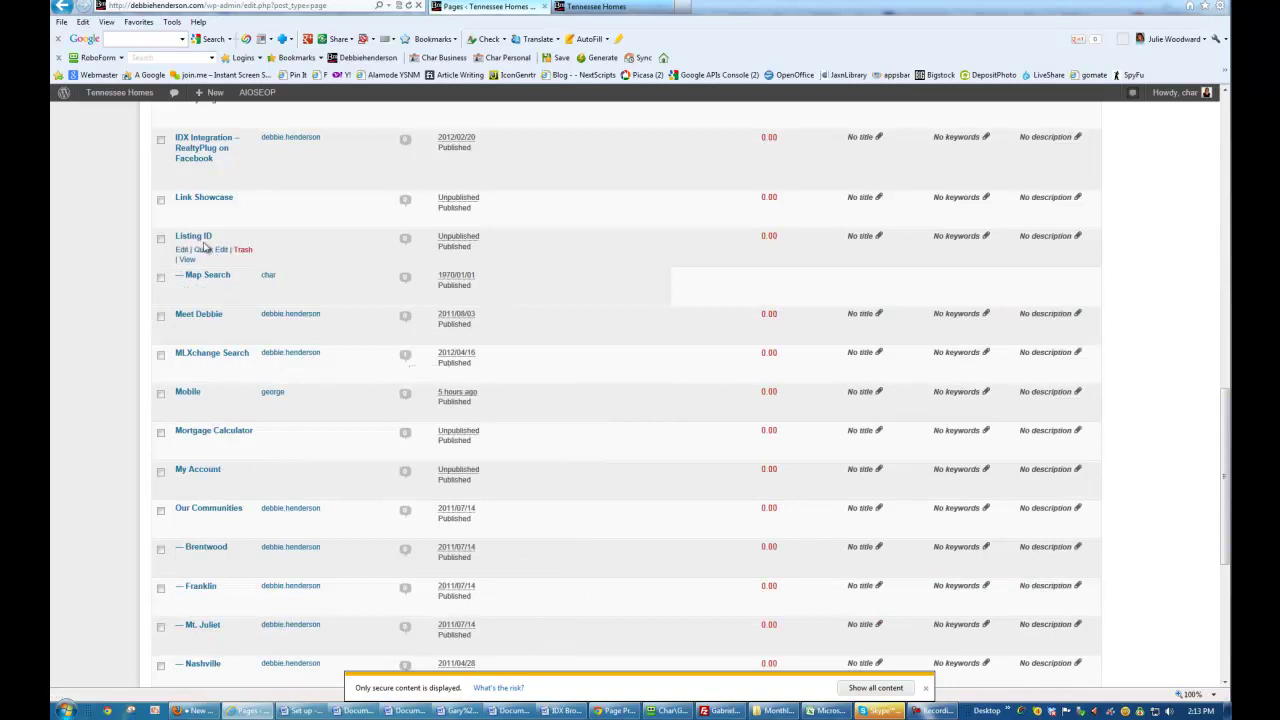
Quick Edit Listing ID to give it parent Basic Search and page order 4.
{"action": "left_click", "coordinate": [206, 250]}
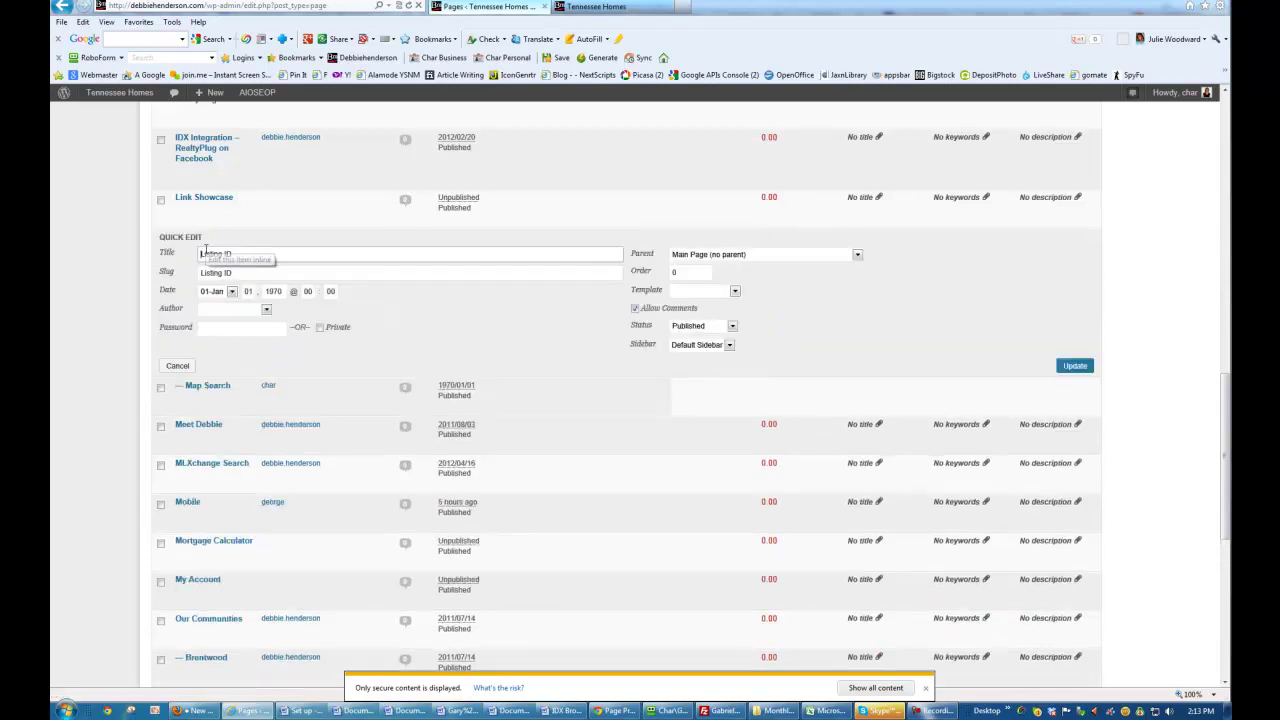
{"action": "left_click", "coordinate": [715, 257]}
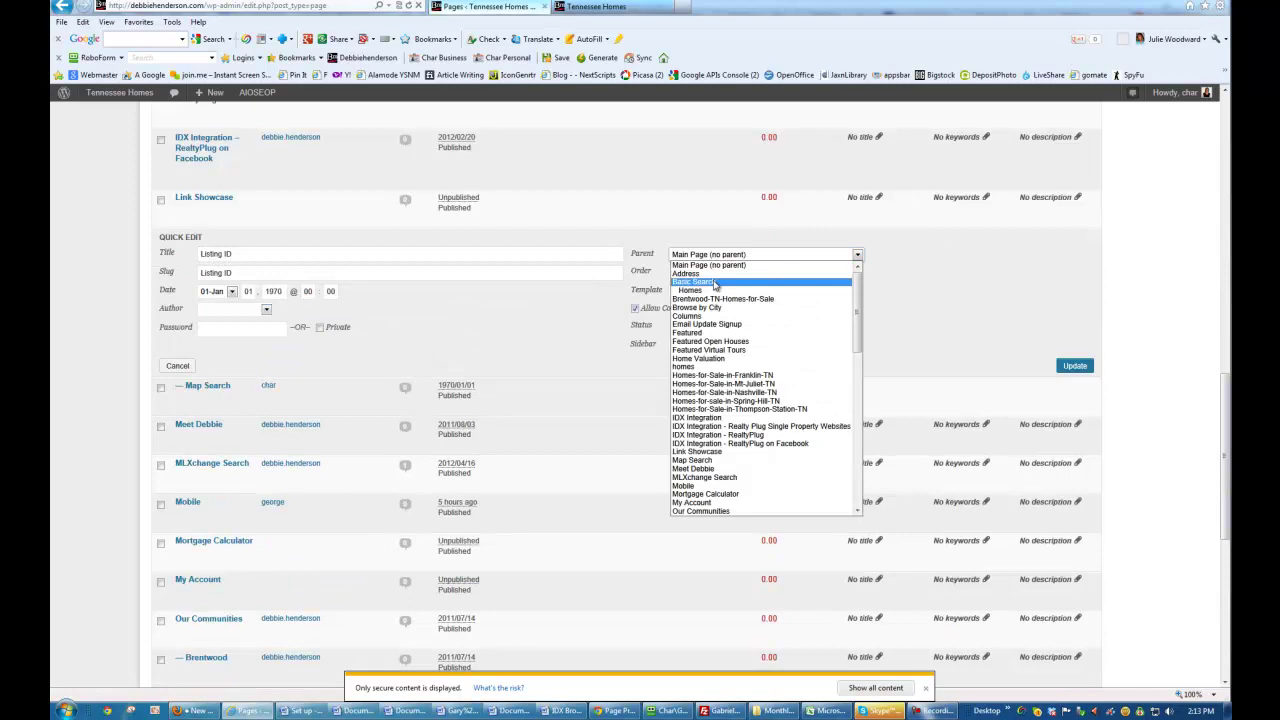
{"action": "left_click", "coordinate": [720, 279]}
{"action": "key", "text": "Tab"}
{"action": "type", "text": "4"}
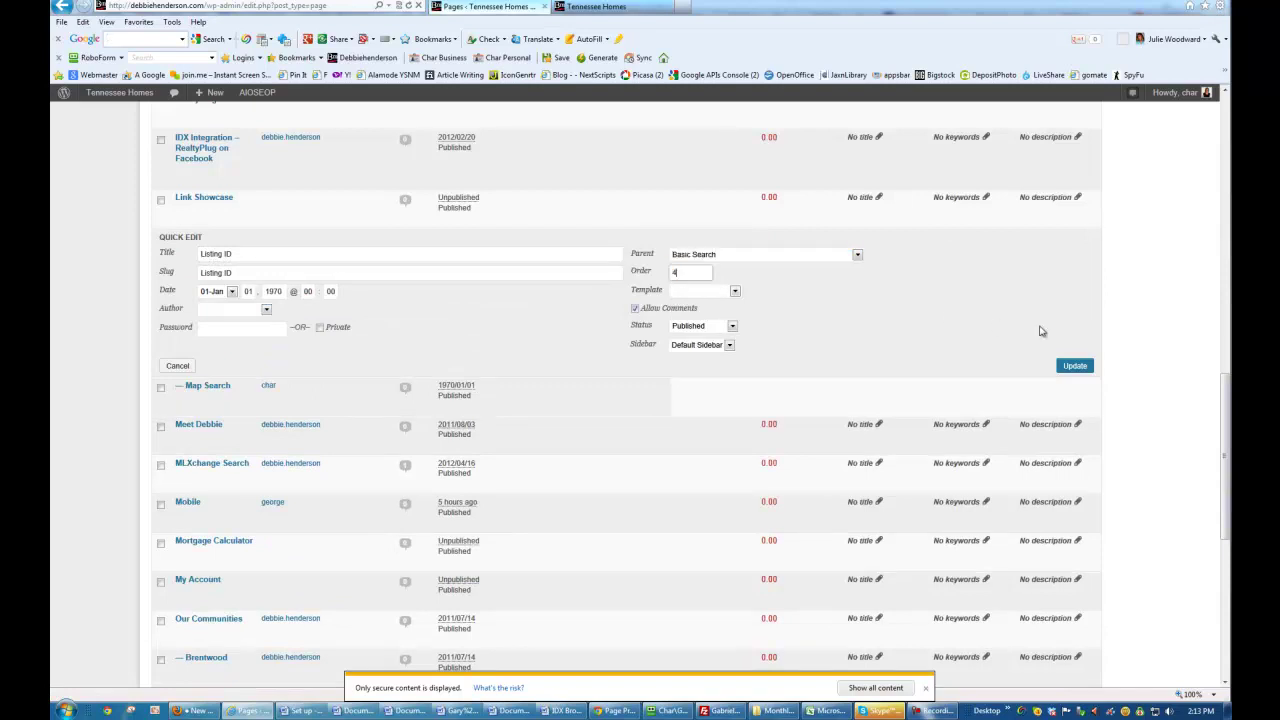
{"action": "left_click", "coordinate": [1074, 365]}
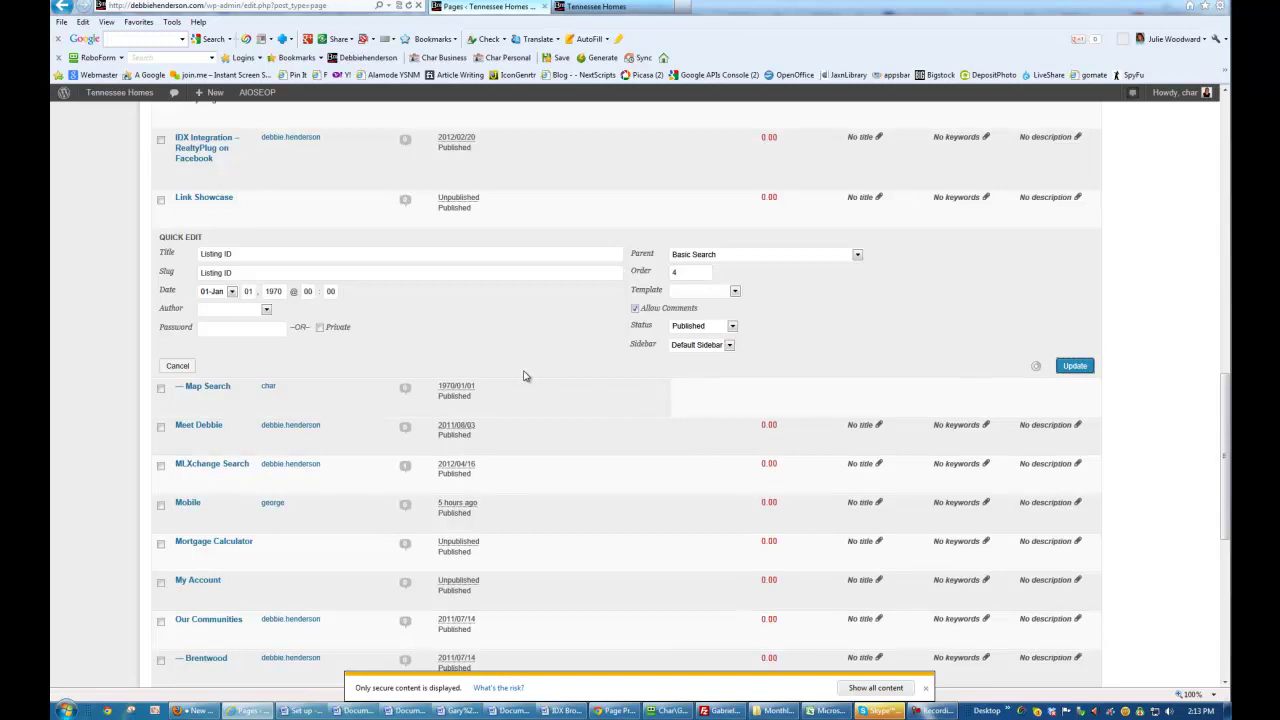
{"action": "scroll", "coordinate": [345, 288], "scroll_direction": "up", "scroll_amount": 10}
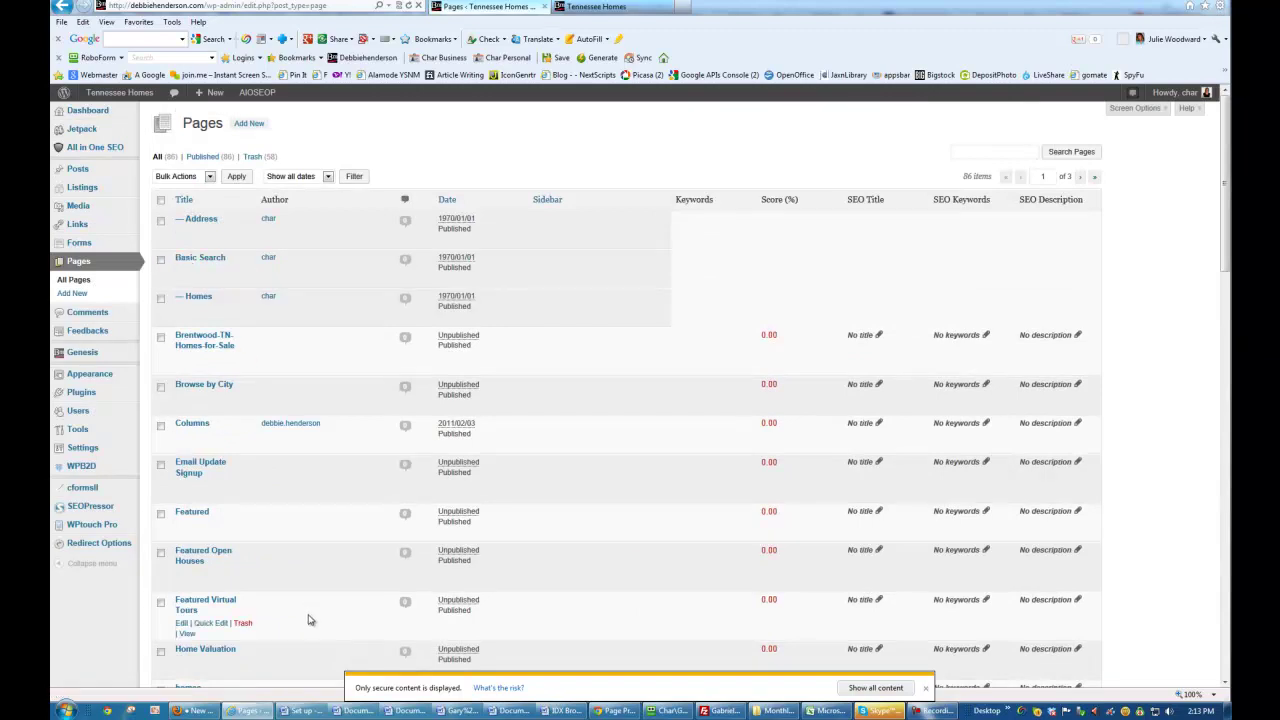
Cancel a Quick Edit on Brentwood-TN-Homes-for-Sale and reload All Pages.
{"action": "left_click", "coordinate": [206, 357]}
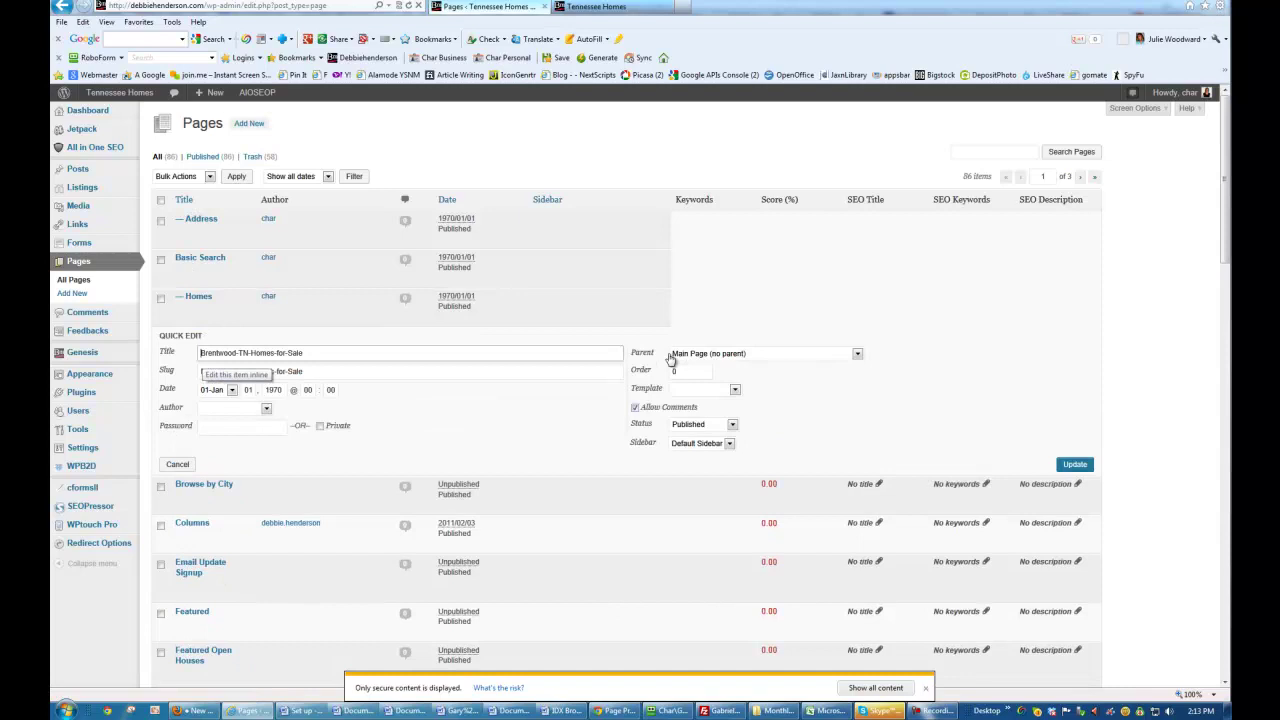
{"action": "left_click", "coordinate": [178, 464]}
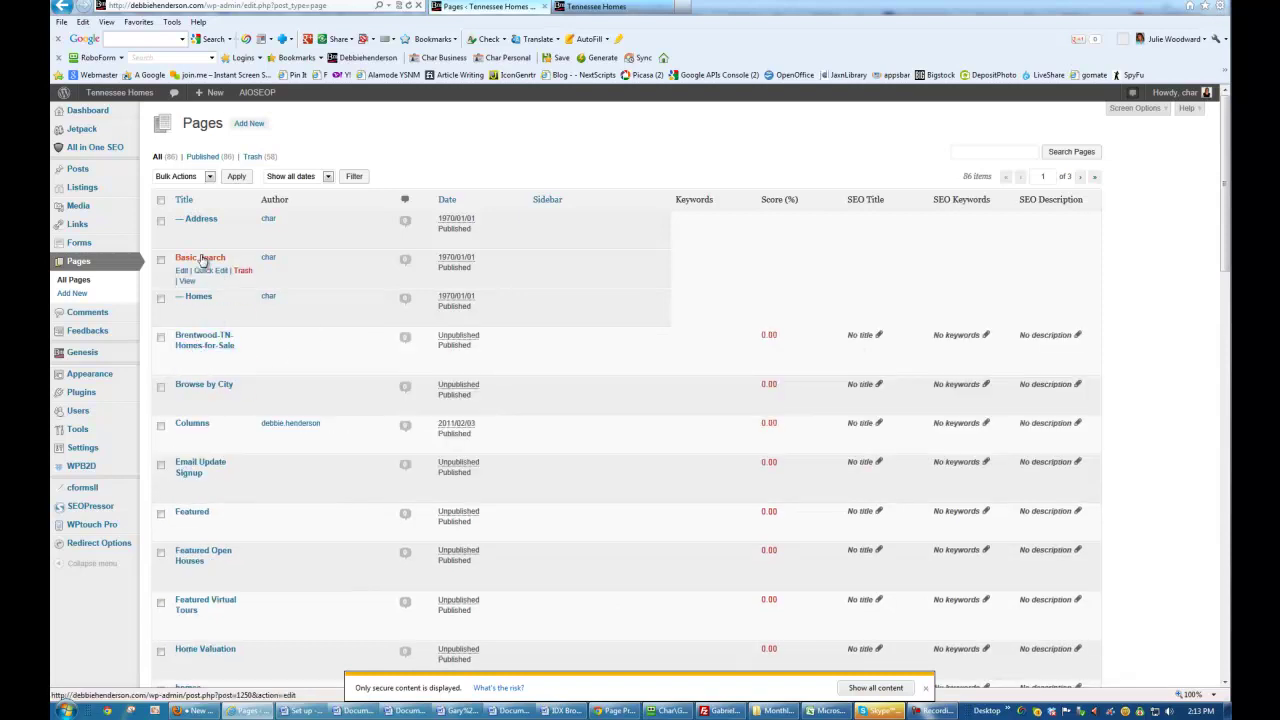
{"action": "left_click", "coordinate": [80, 284]}
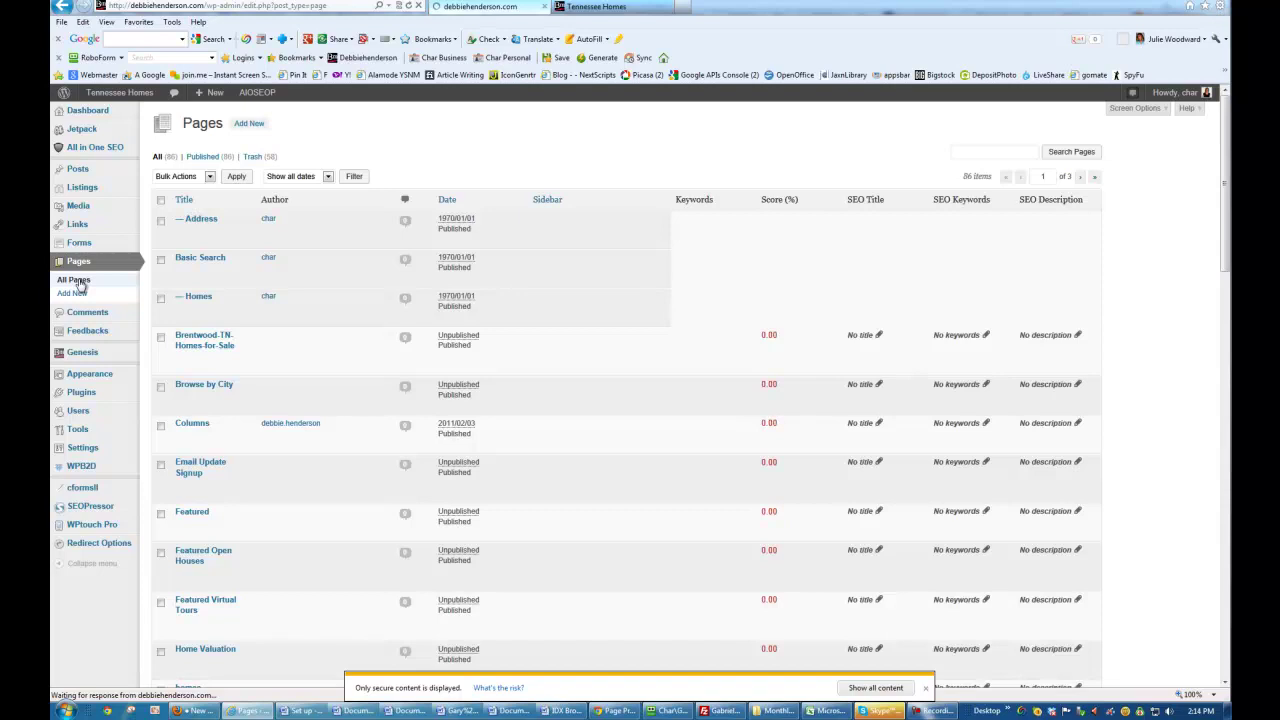
Dismiss the secure content notice and scroll through the reloaded Pages list.
{"action": "left_click", "coordinate": [926, 688]}
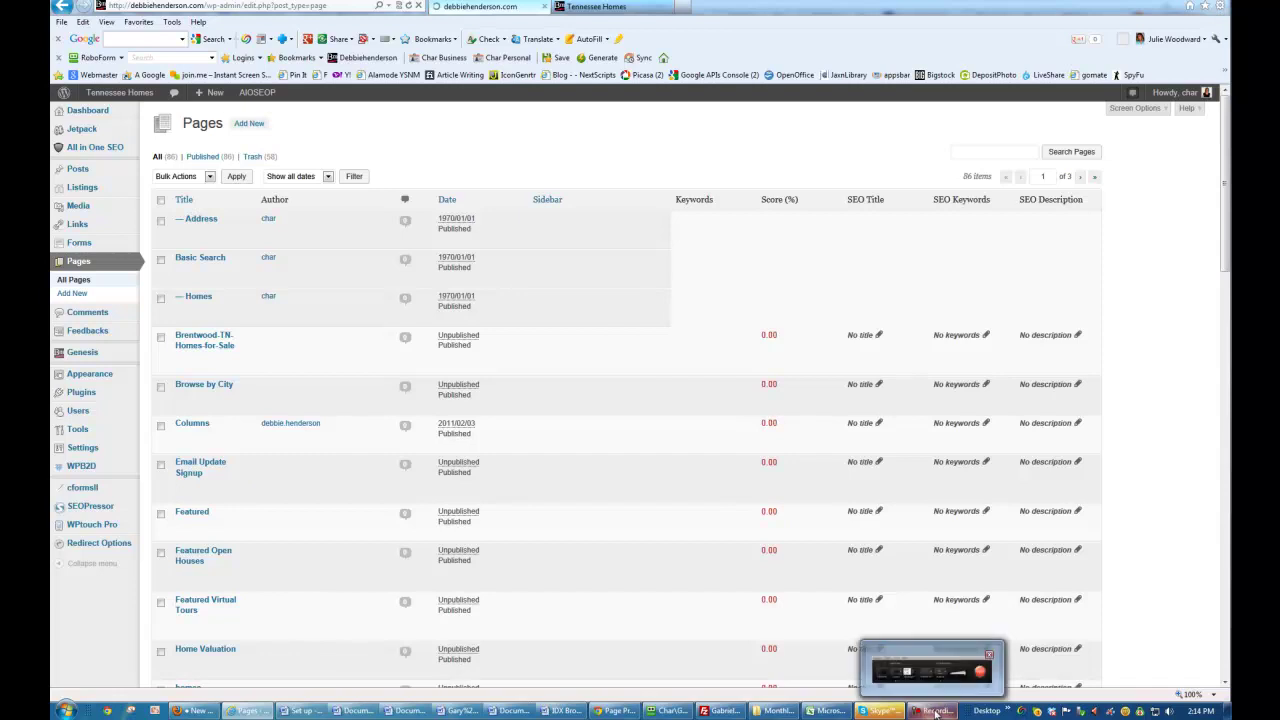
{"action": "left_click", "coordinate": [936, 713]}
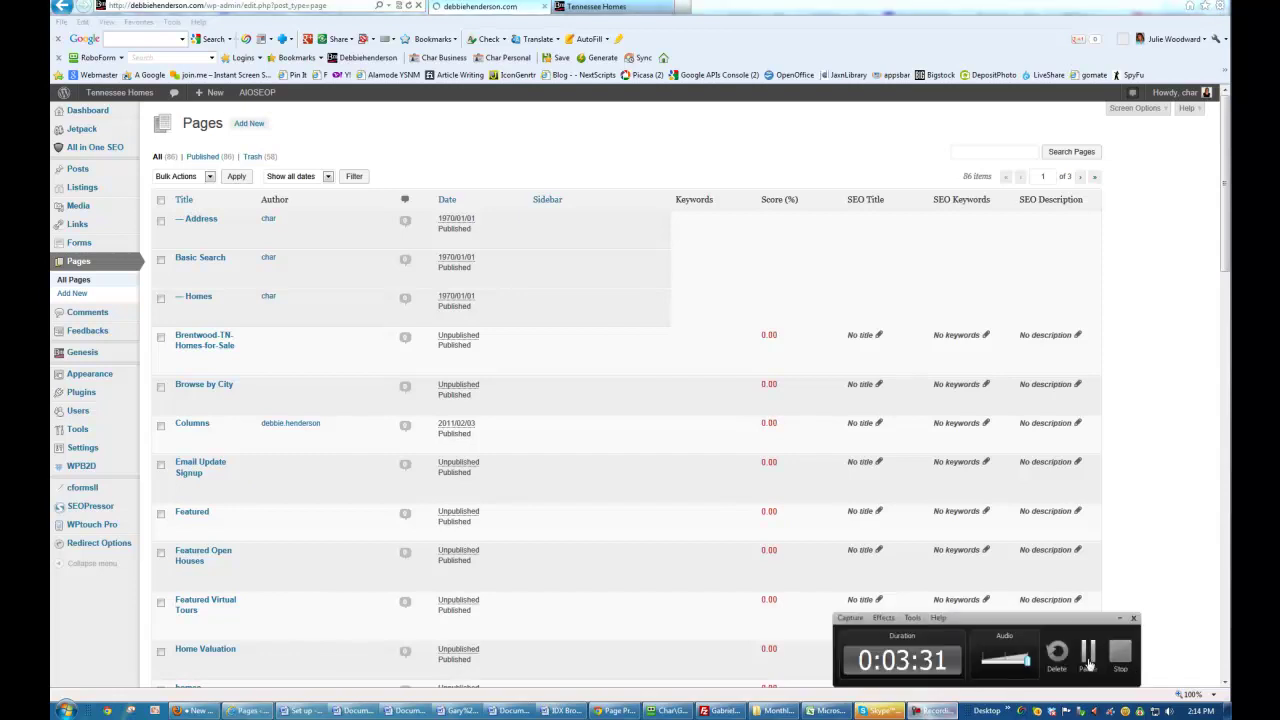
{"action": "left_click", "coordinate": [1088, 655]}
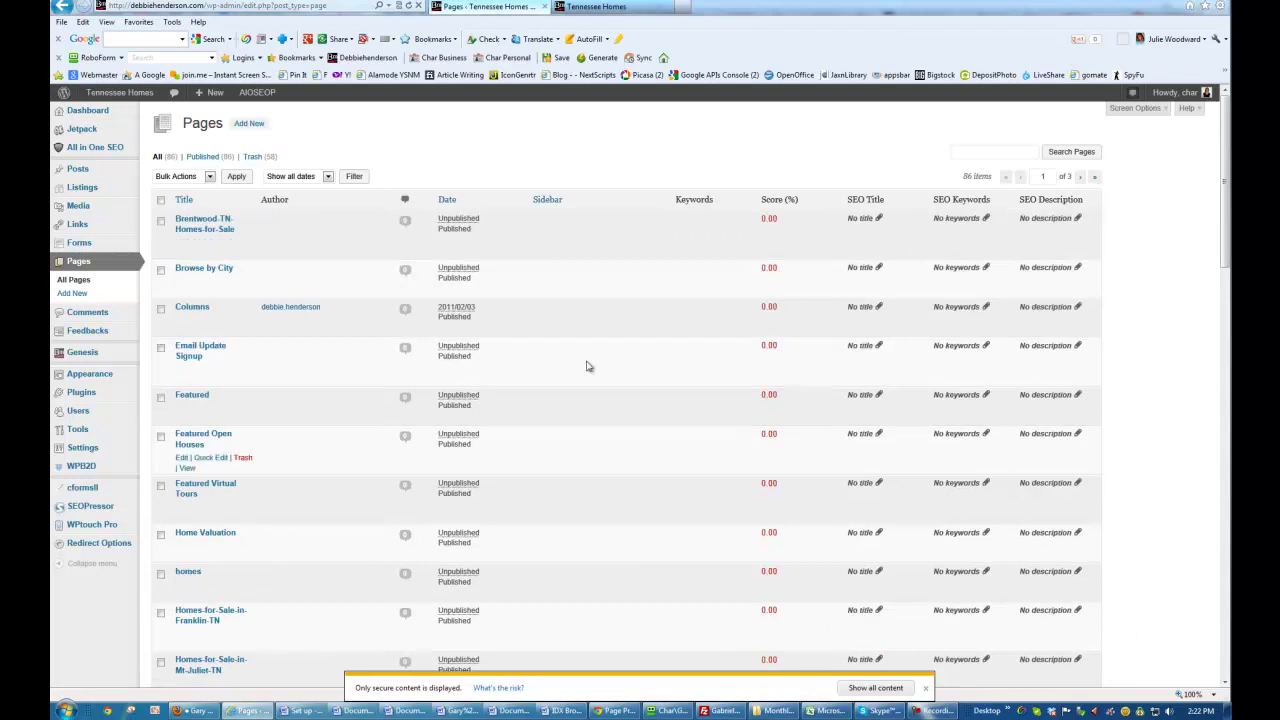
{"action": "scroll", "coordinate": [210, 320], "scroll_direction": "down", "scroll_amount": 15}
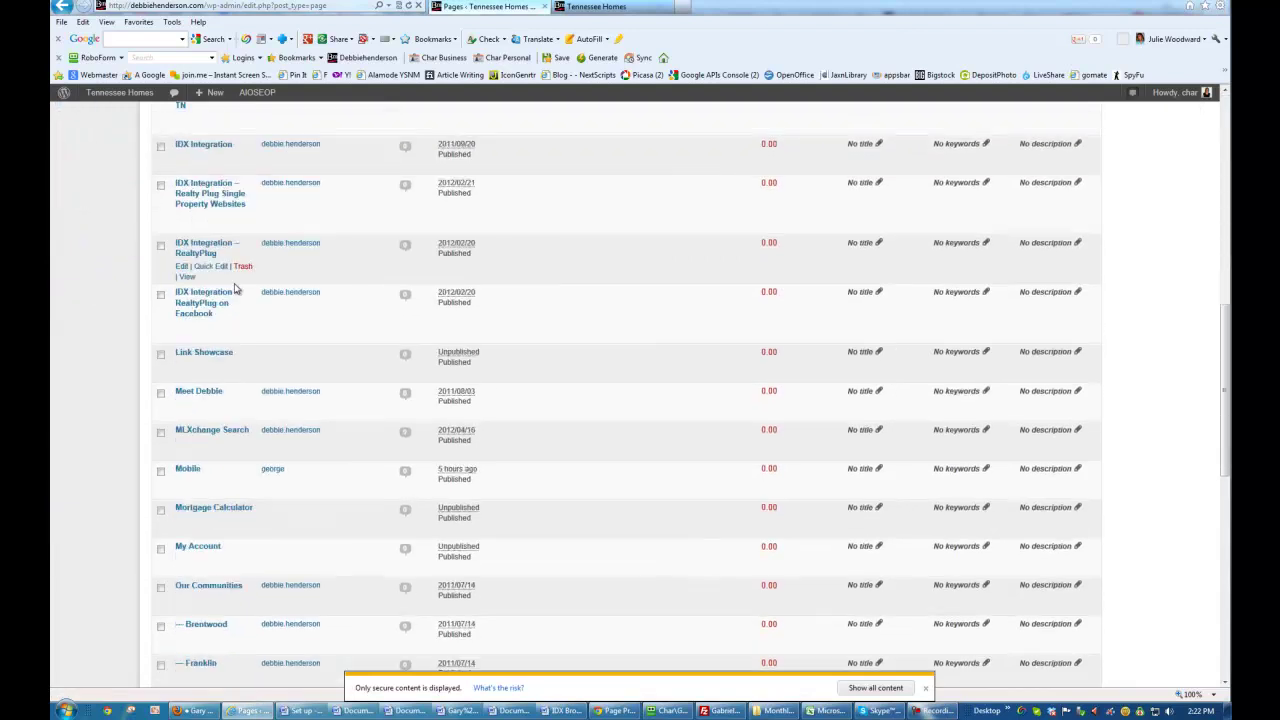
{"action": "scroll", "coordinate": [236, 289], "scroll_direction": "down", "scroll_amount": 5}
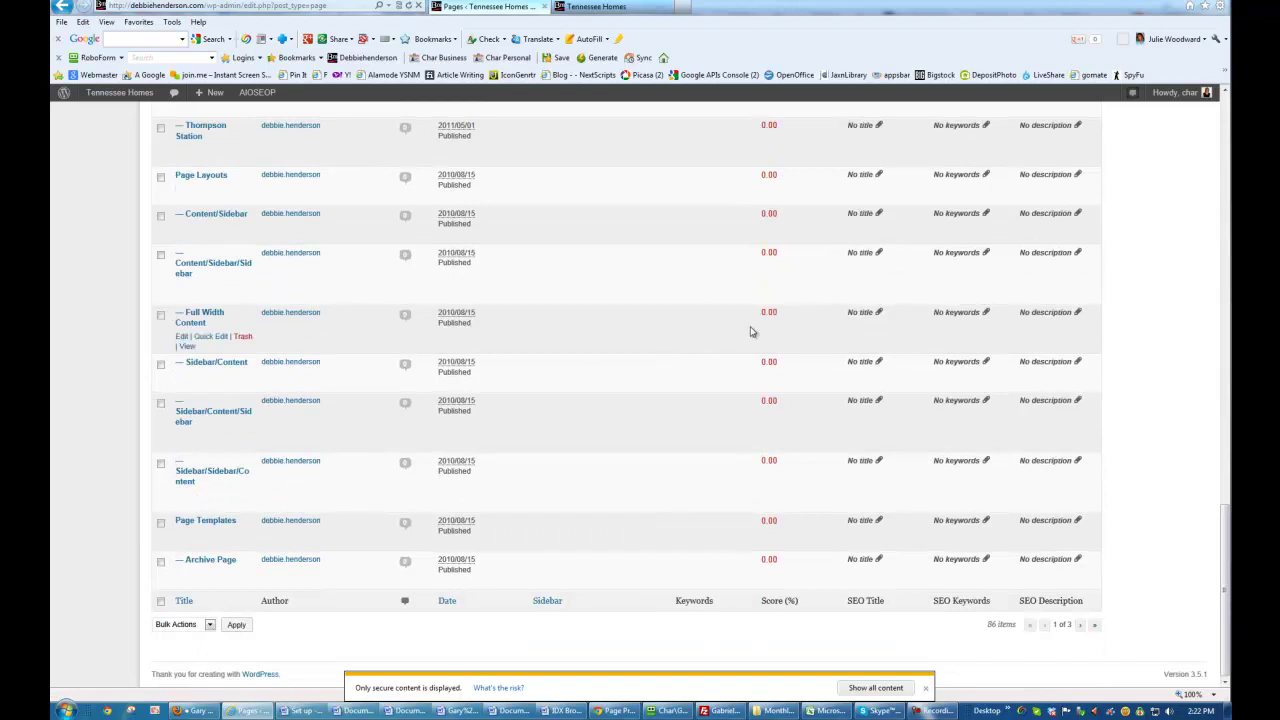
{"action": "scroll", "coordinate": [1075, 249], "scroll_direction": "up", "scroll_amount": 10}
{"action": "scroll", "coordinate": [1084, 249], "scroll_direction": "up", "scroll_amount": 15}
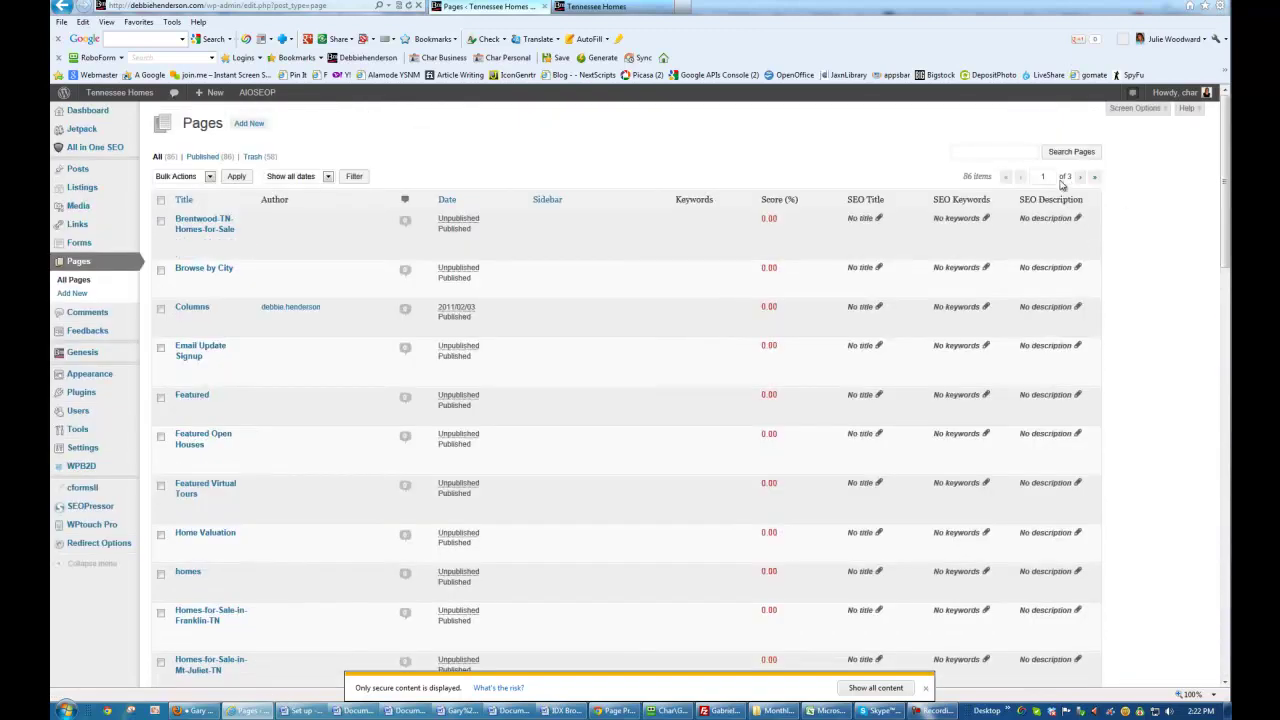
Set the Brentwood page's parent to Our Communities, checking the live Communities menu.
{"action": "mouse_move", "coordinate": [200, 232]}
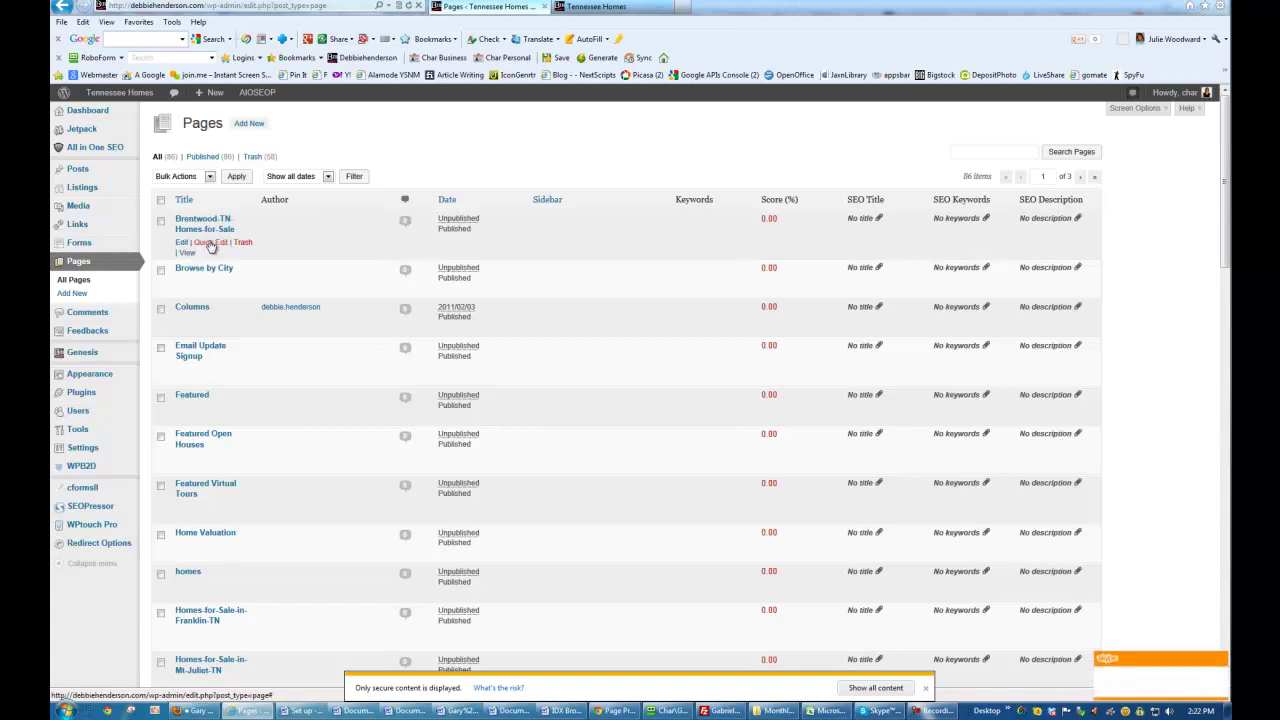
{"action": "left_click", "coordinate": [209, 242]}
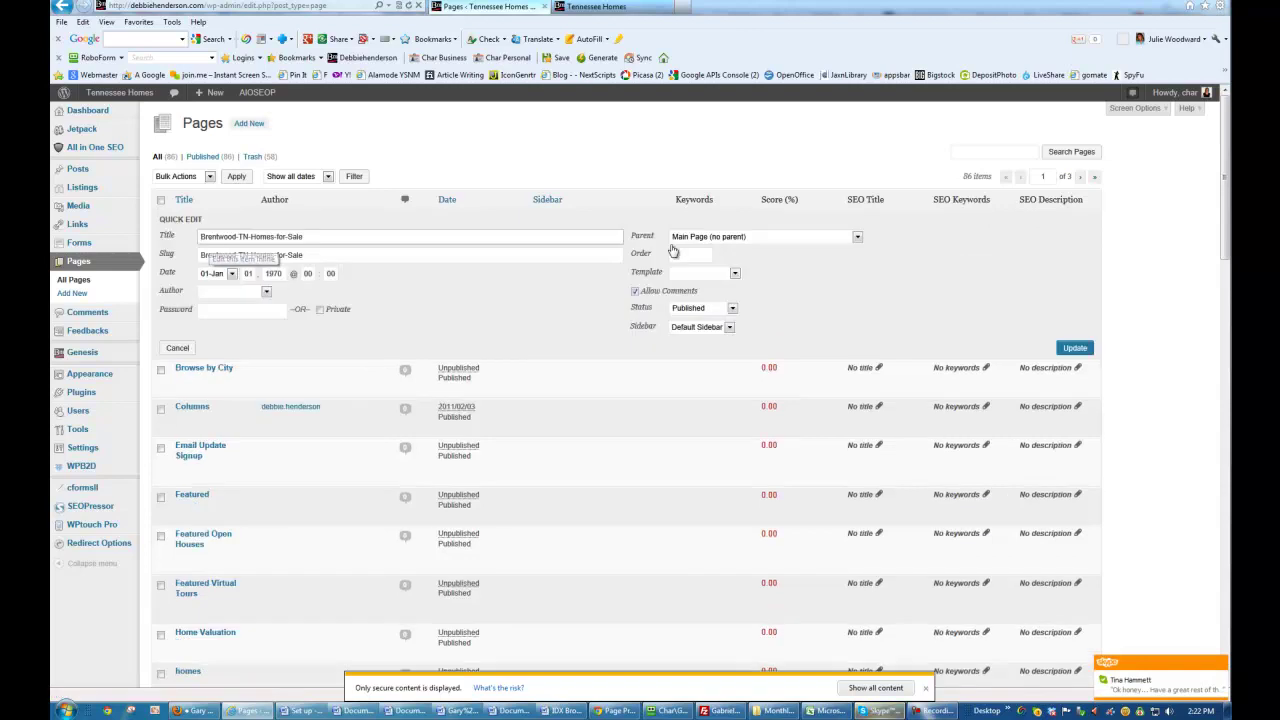
{"action": "left_click", "coordinate": [707, 238]}
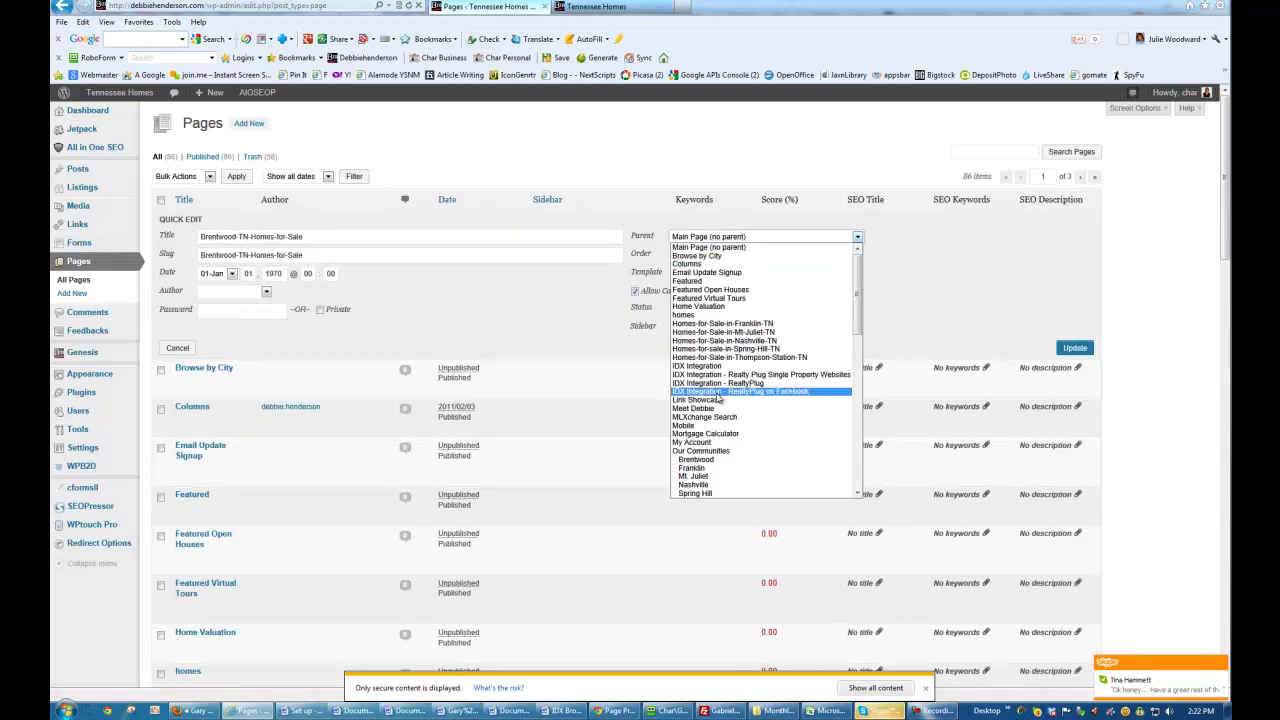
{"action": "left_click", "coordinate": [730, 451]}
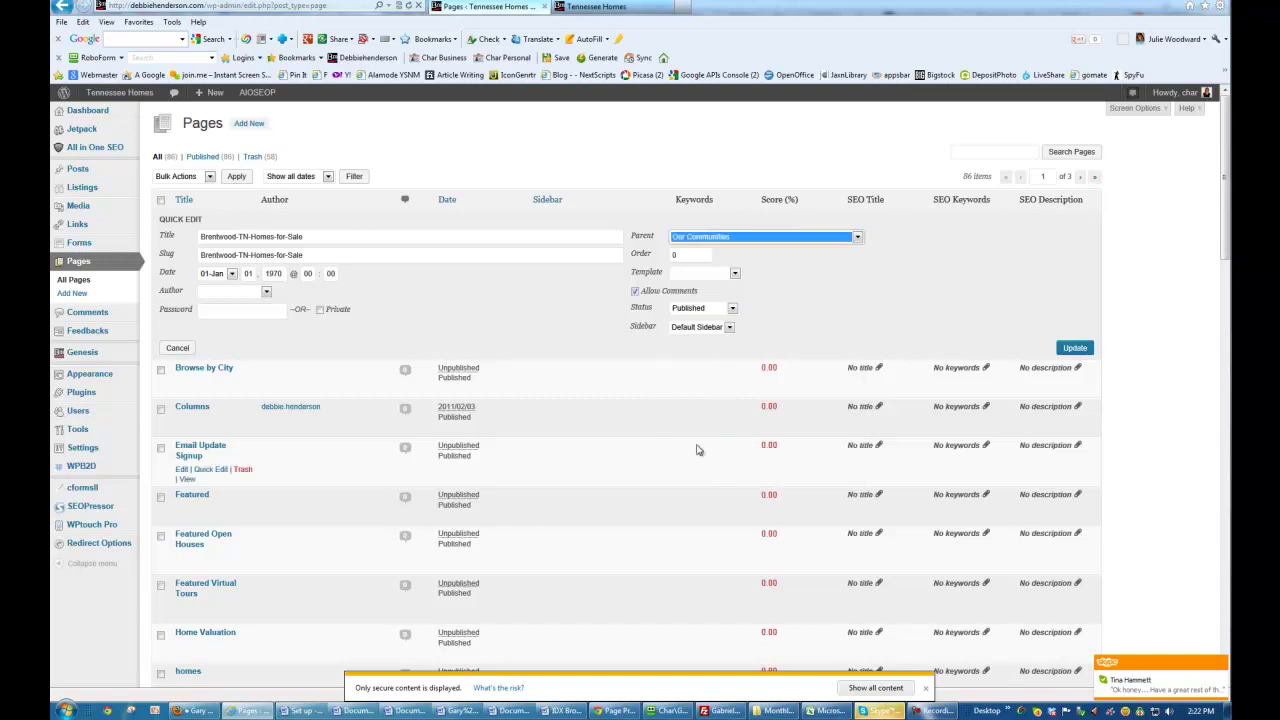
{"action": "left_click", "coordinate": [647, 254]}
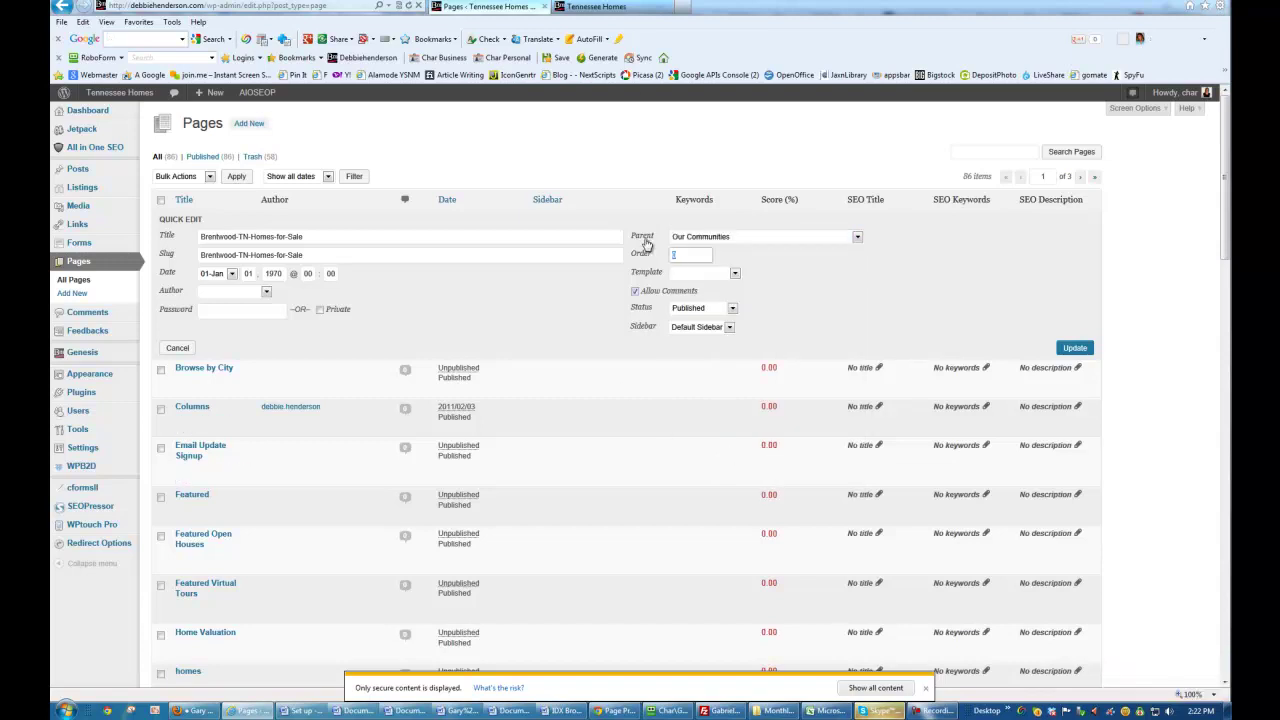
{"action": "left_click", "coordinate": [612, 7]}
{"action": "mouse_move", "coordinate": [563, 191]}
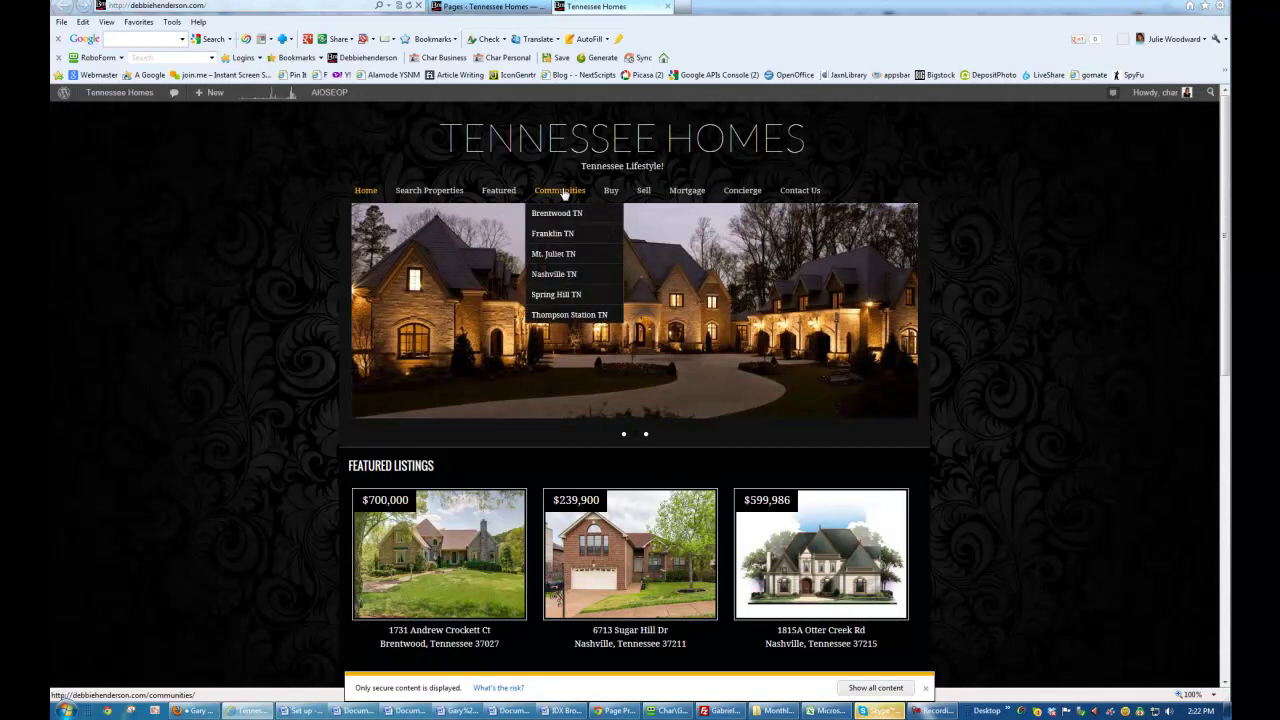
{"action": "left_click", "coordinate": [490, 6]}
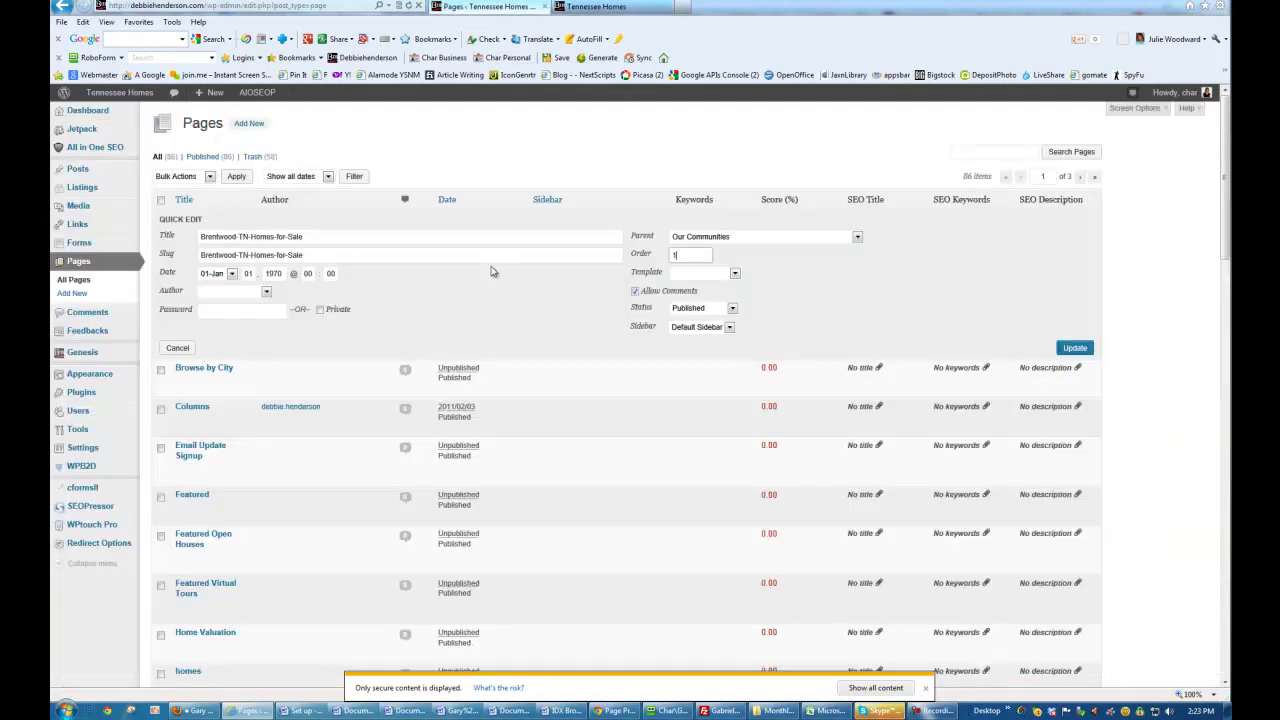
Change the title to Brentwood TN Homes for Sale and save with order 1.
{"action": "left_click", "coordinate": [290, 237]}
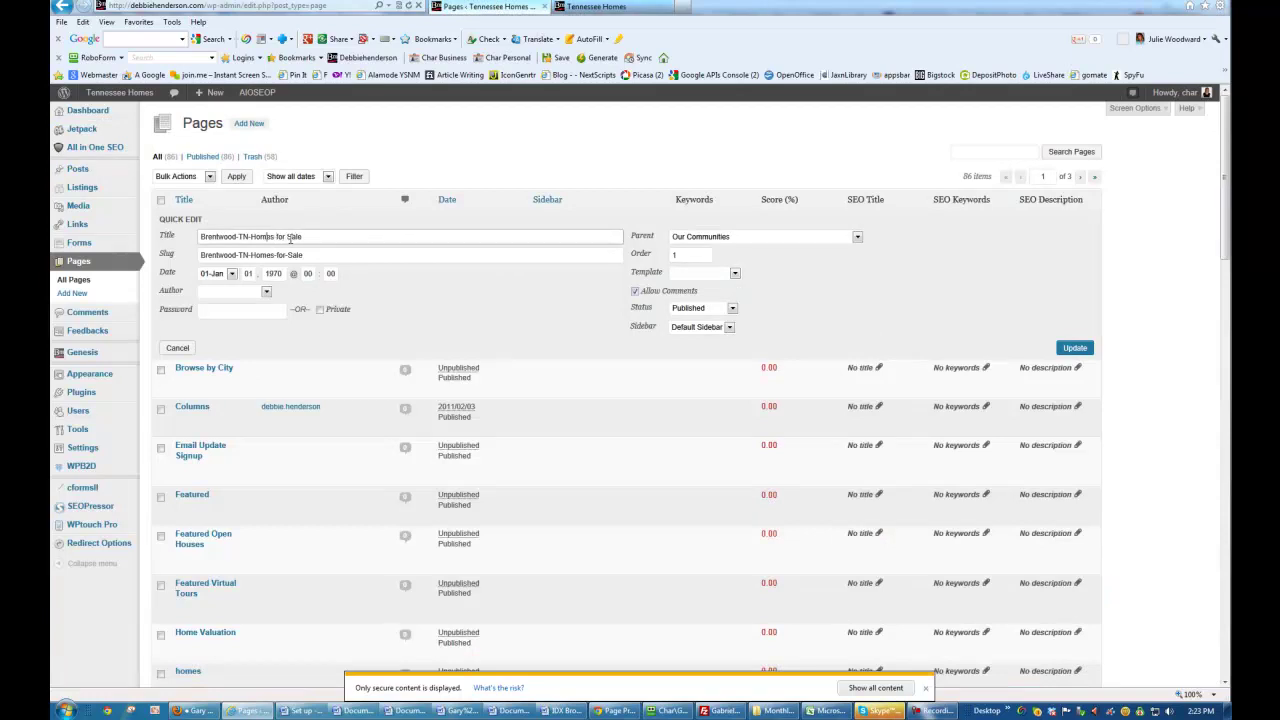
{"action": "key", "text": "BackSpace"}
{"action": "key", "text": "BackSpace"}
{"action": "left_click", "coordinate": [1075, 348]}
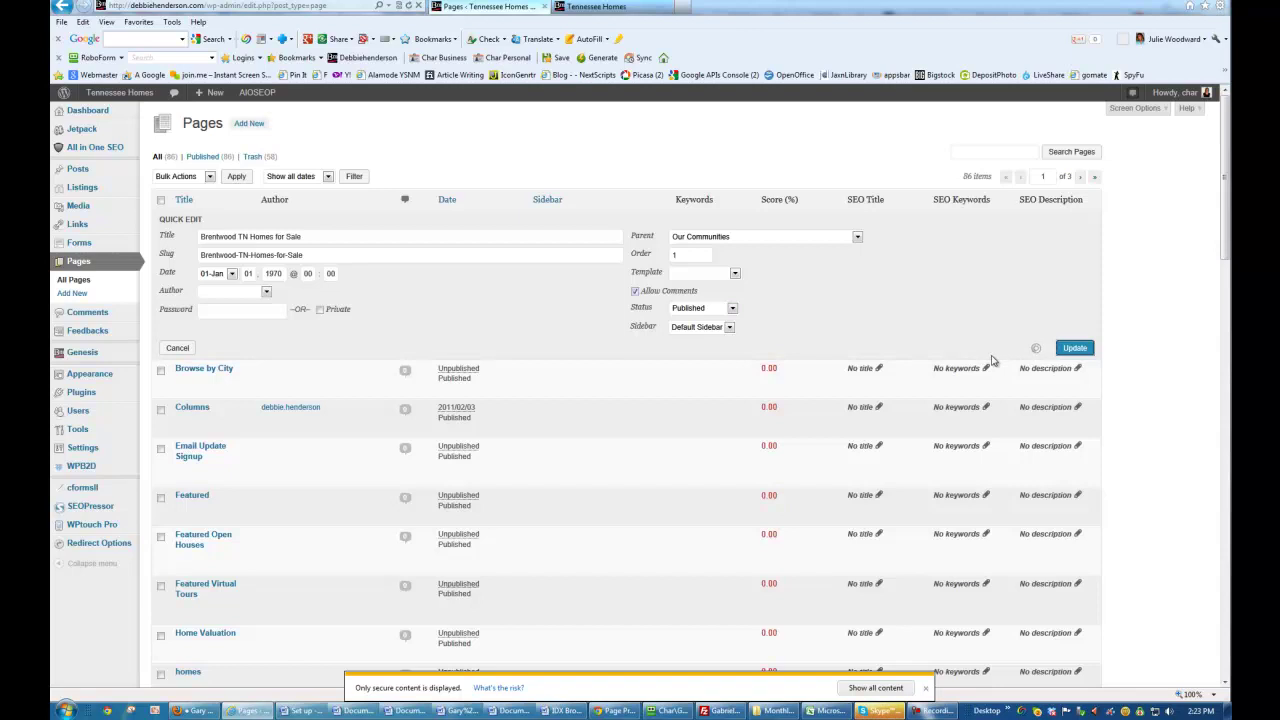
{"action": "left_click", "coordinate": [932, 710]}
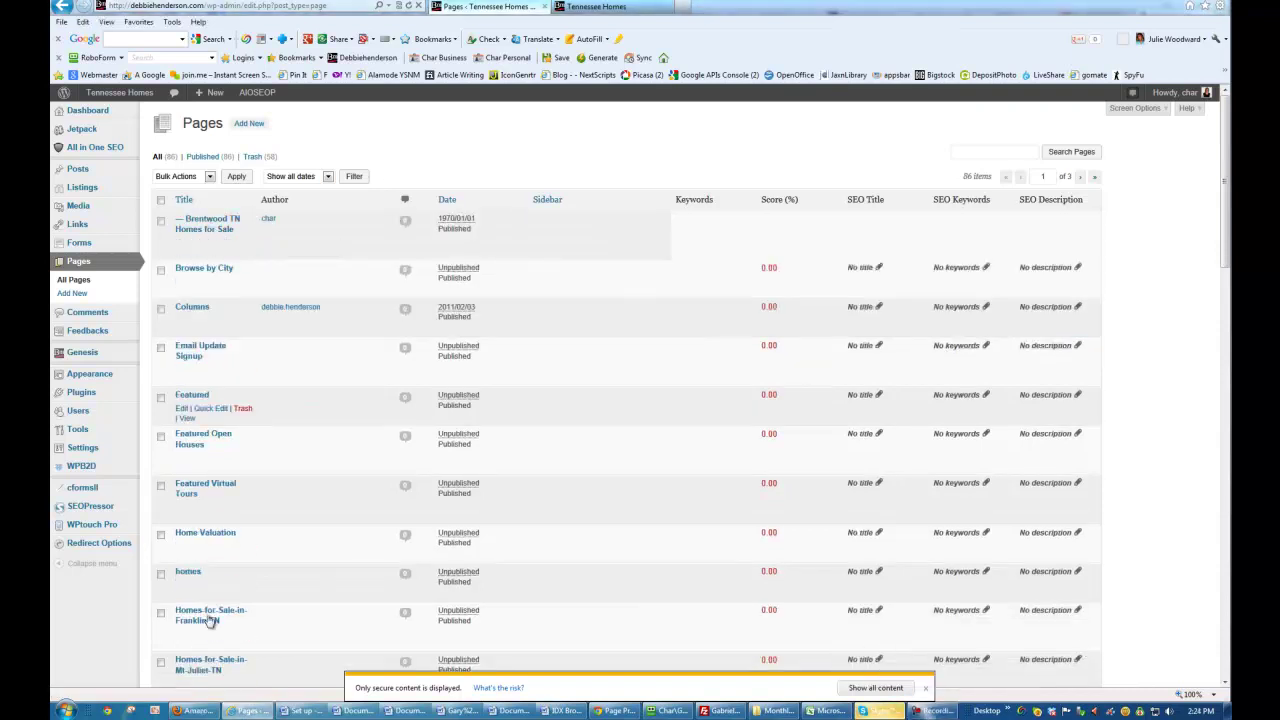
{"action": "mouse_move", "coordinate": [216, 636]}
{"action": "mouse_move", "coordinate": [218, 283]}
{"action": "left_click", "coordinate": [576, 10]}
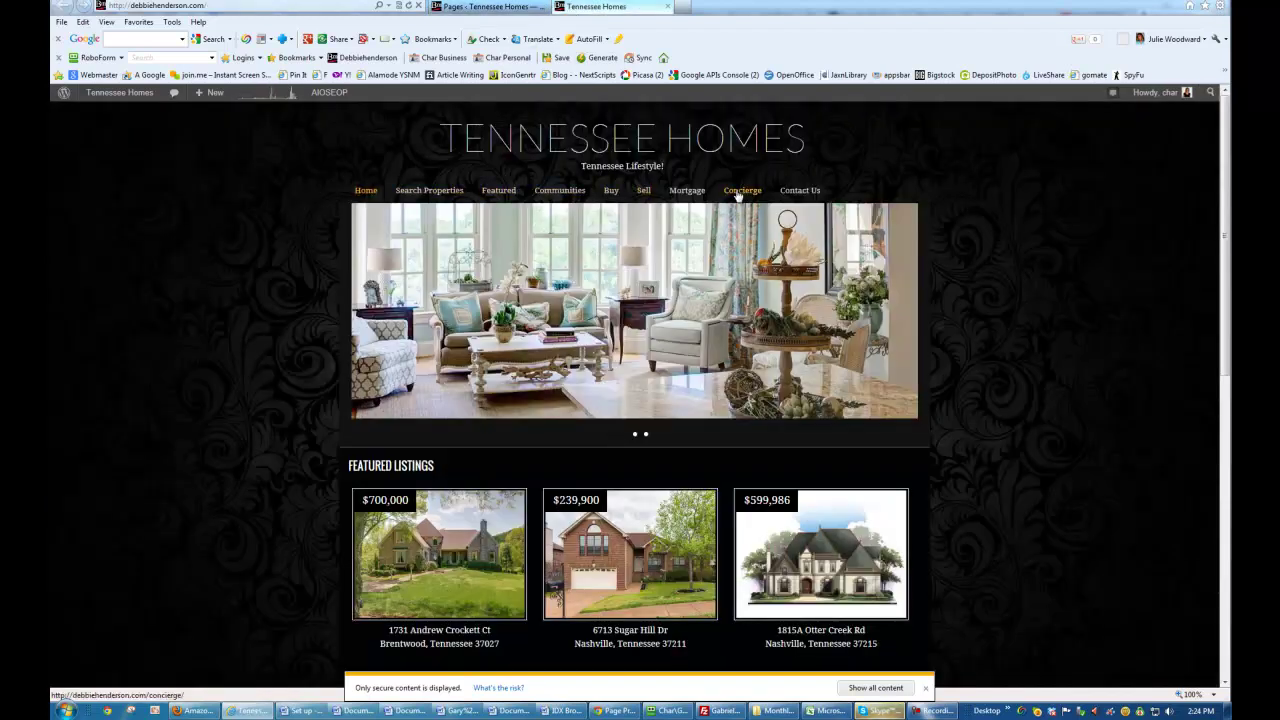
{"action": "left_click", "coordinate": [489, 7]}
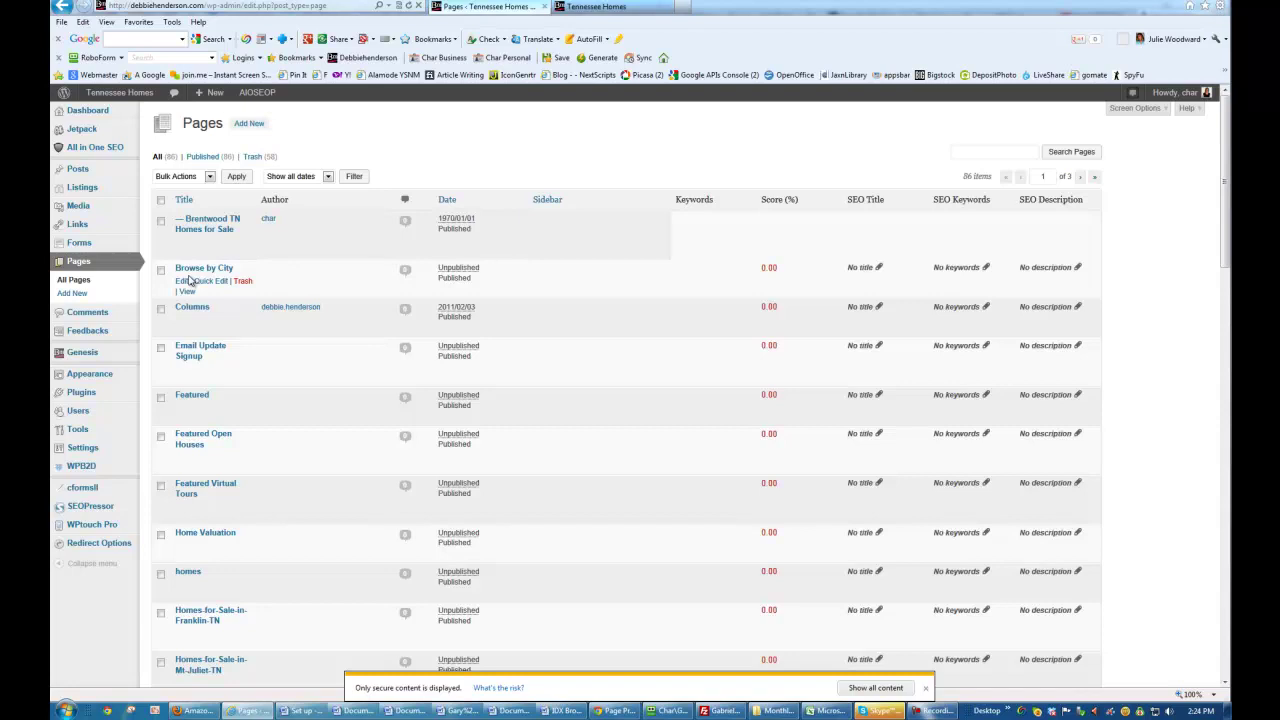
Add a new page titled 'Real Estate', enter order 99 under Page Attributes, and publish.
{"action": "left_click", "coordinate": [248, 125]}
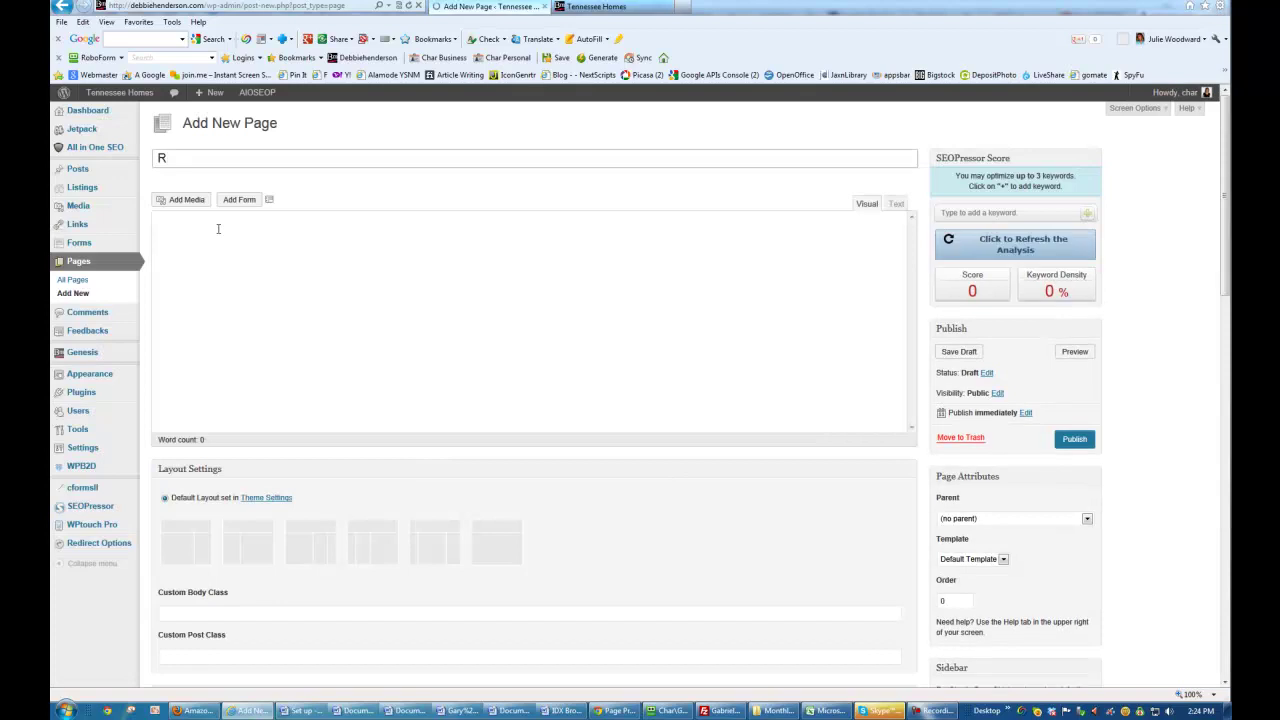
{"action": "type", "text": "eal Estate"}
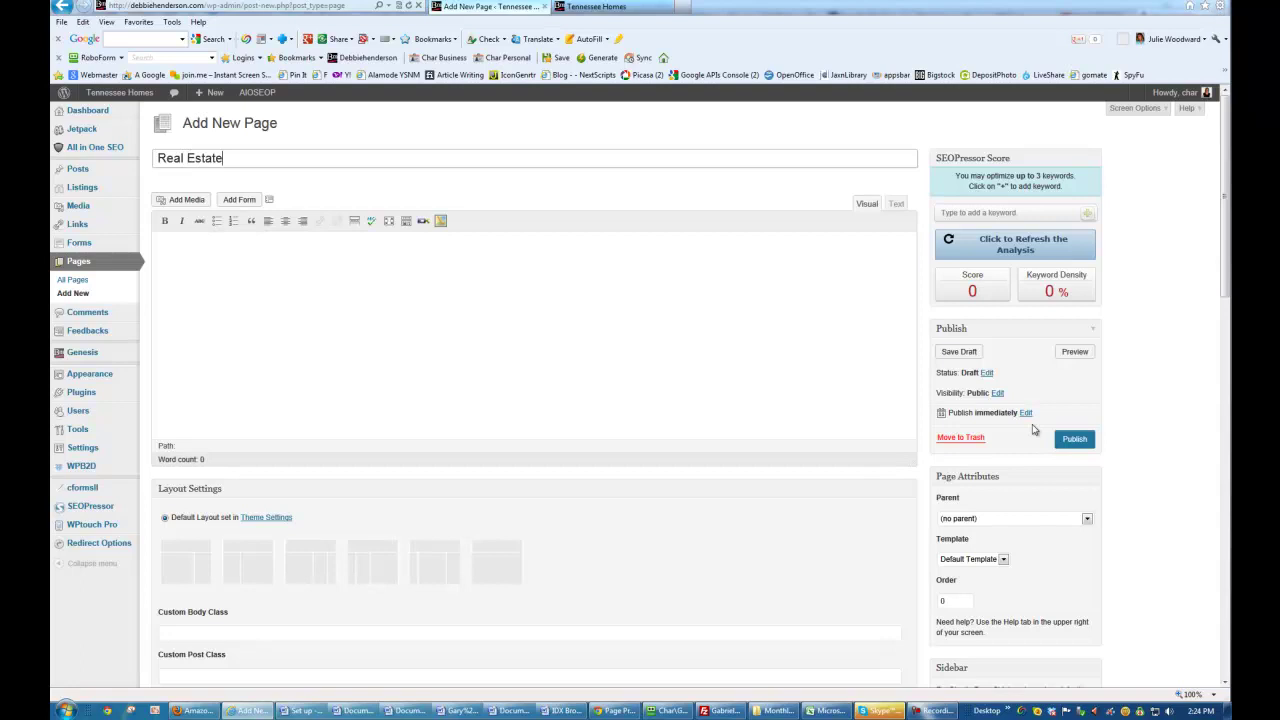
{"action": "left_click", "coordinate": [955, 602]}
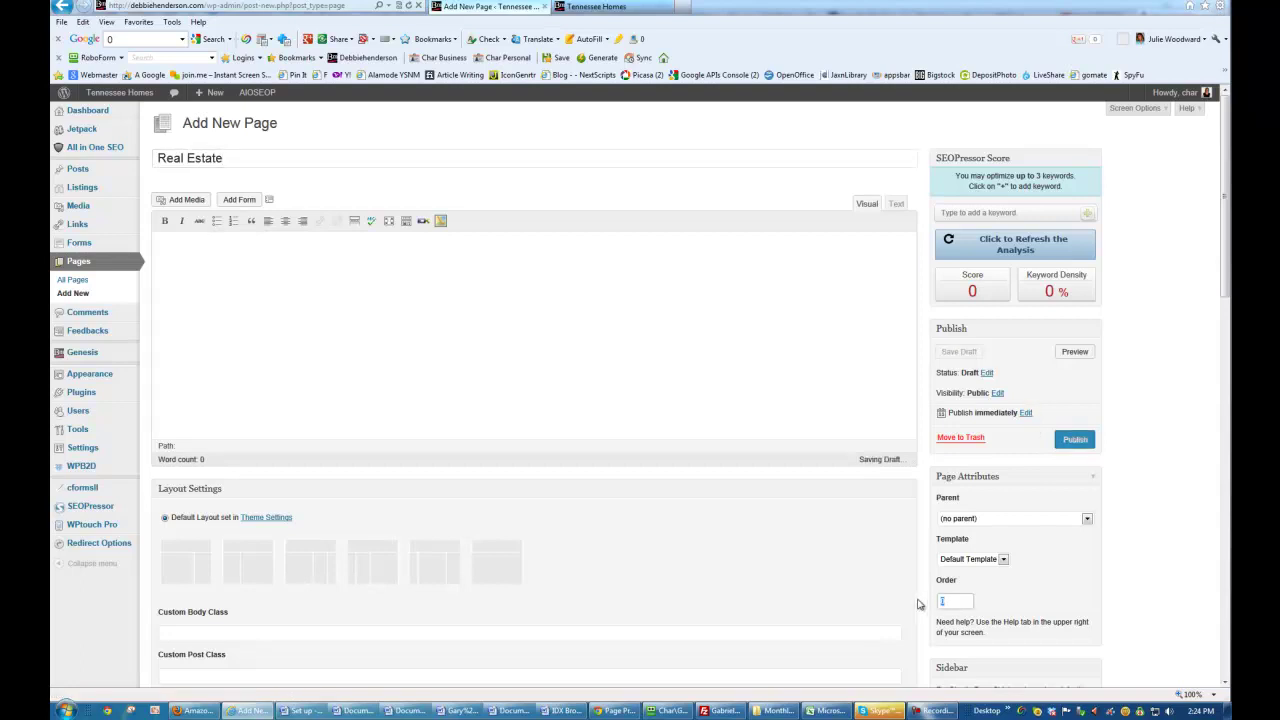
{"action": "type", "text": "99"}
{"action": "left_click", "coordinate": [1077, 441]}
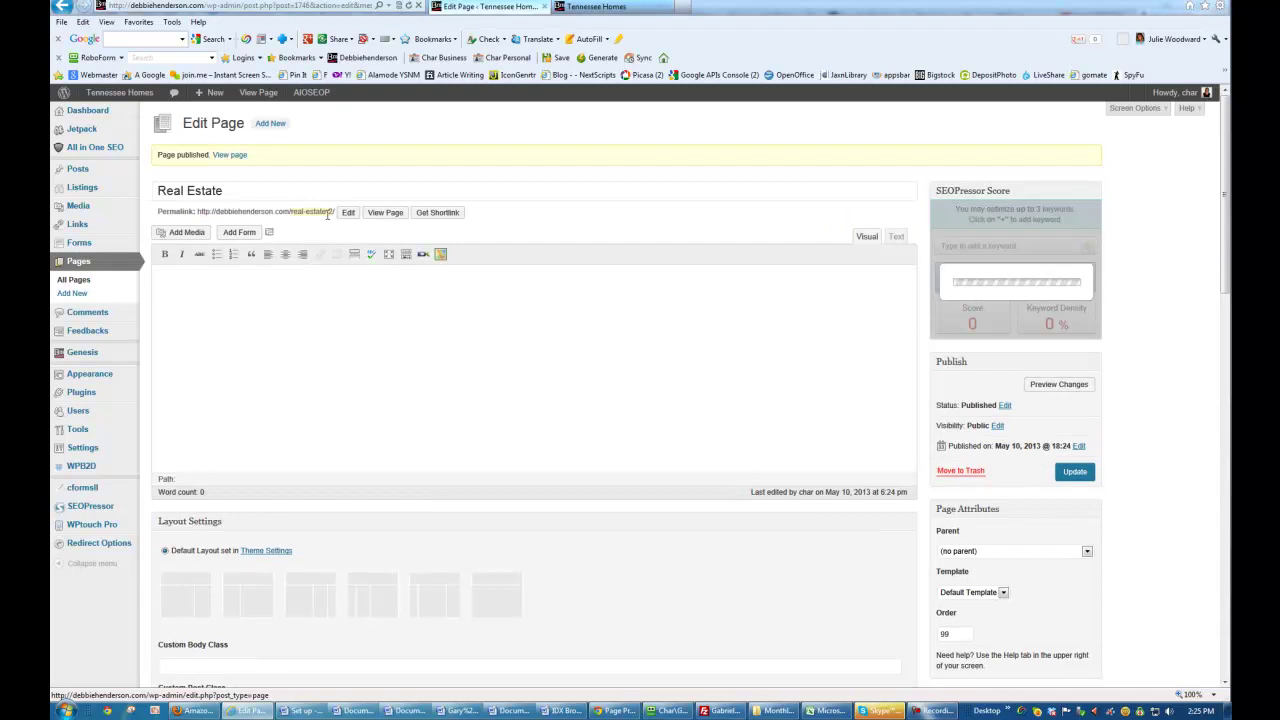
Trash the new duplicate Real Estate page from the last page of All Pages.
{"action": "left_click_drag", "start_coordinate": [333, 214], "coordinate": [288, 213]}
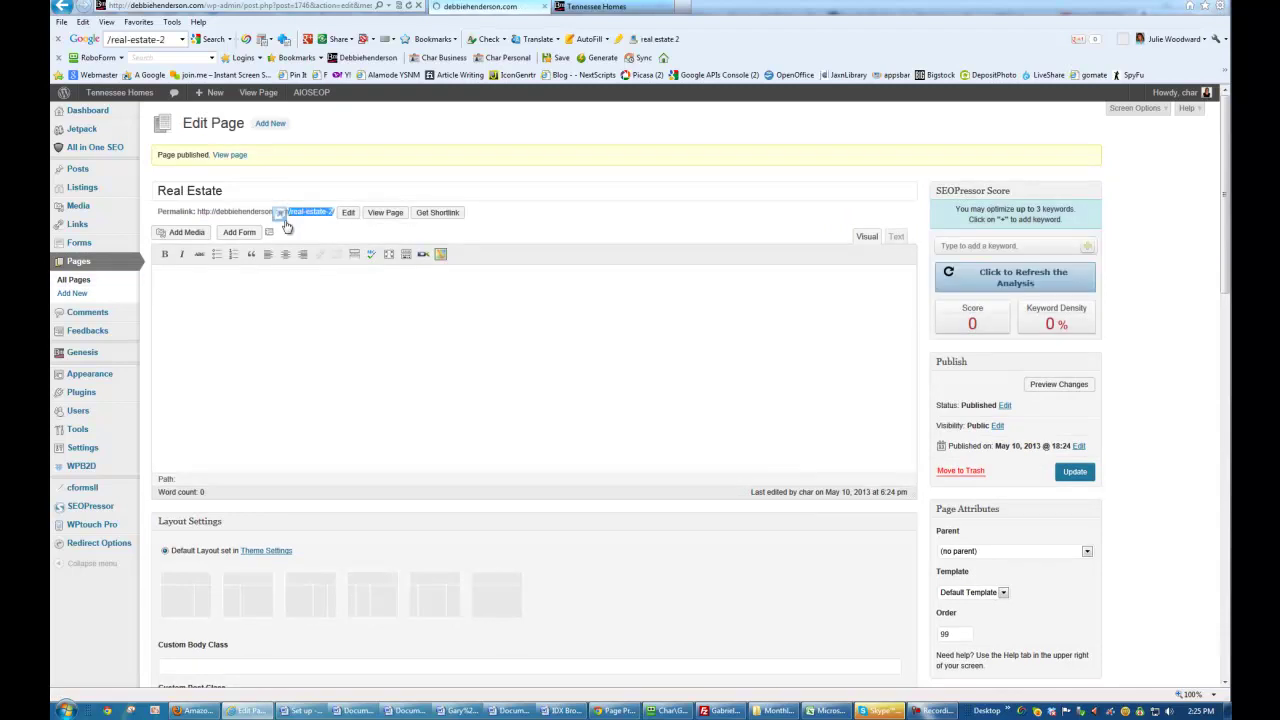
{"action": "left_click", "coordinate": [72, 283]}
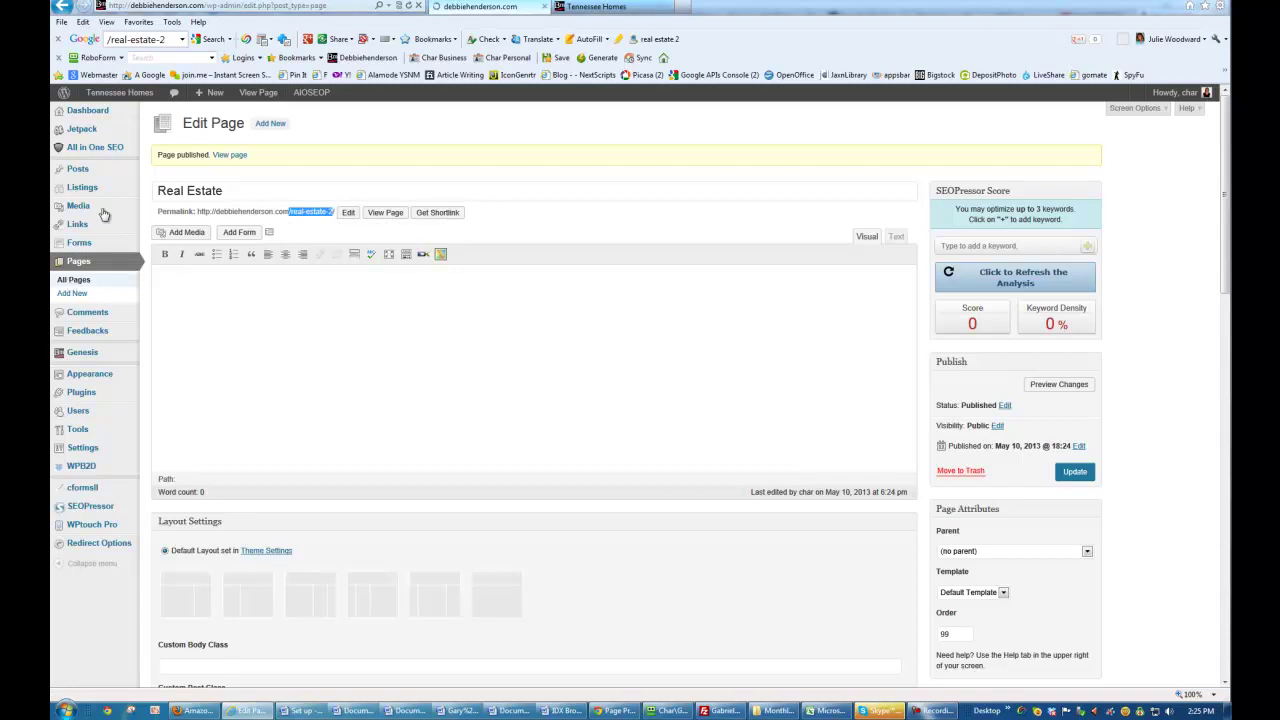
{"action": "scroll", "coordinate": [560, 149], "scroll_direction": "down", "scroll_amount": 5}
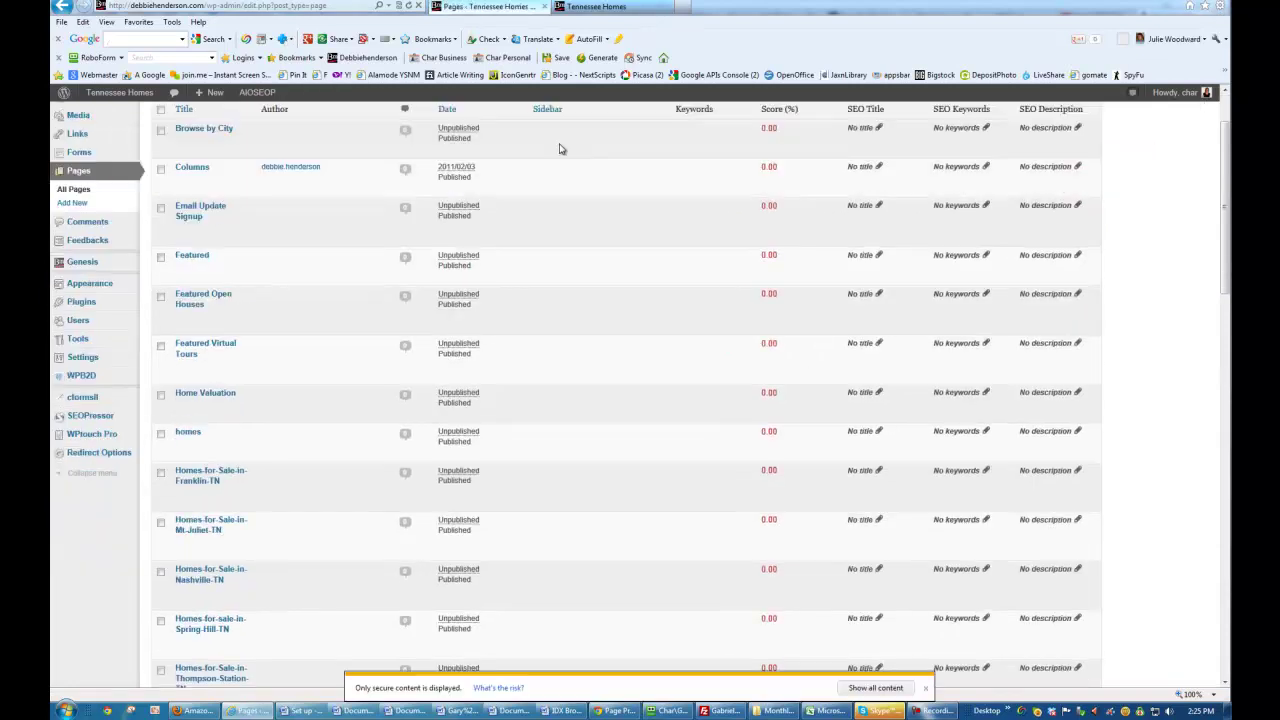
{"action": "scroll", "coordinate": [563, 146], "scroll_direction": "up", "scroll_amount": 5}
{"action": "left_click", "coordinate": [1094, 177]}
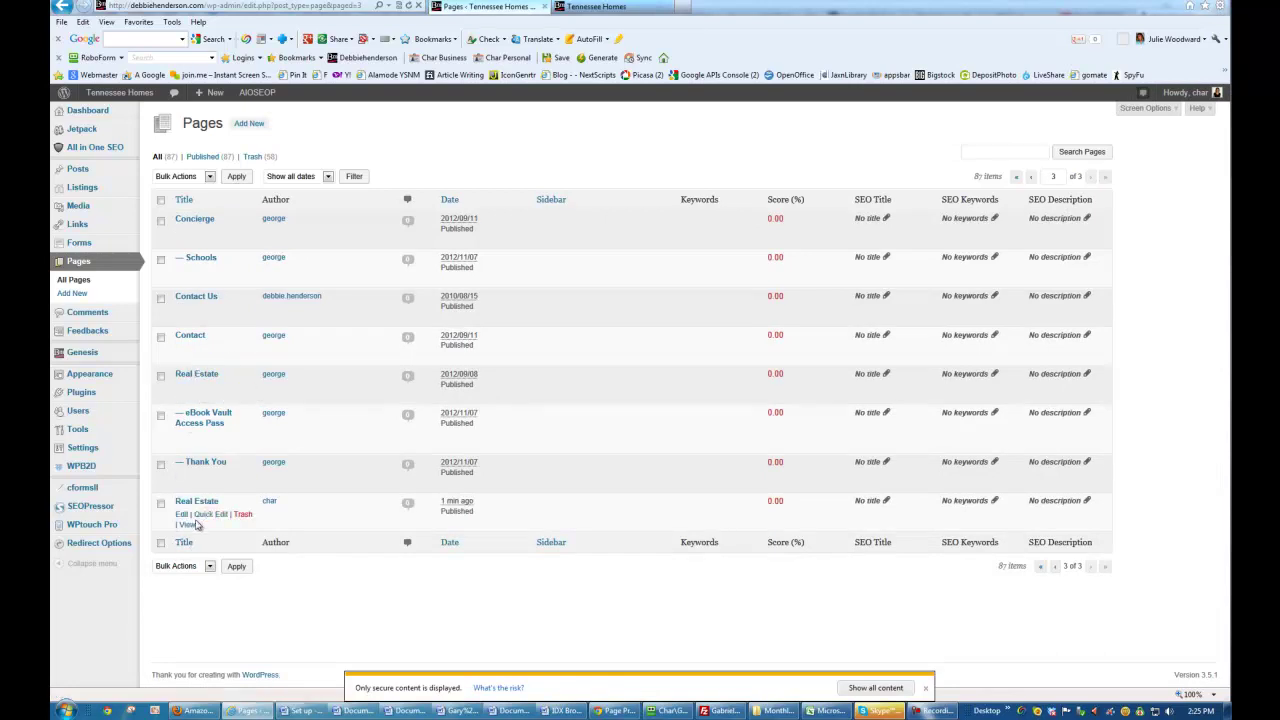
{"action": "left_click", "coordinate": [241, 515]}
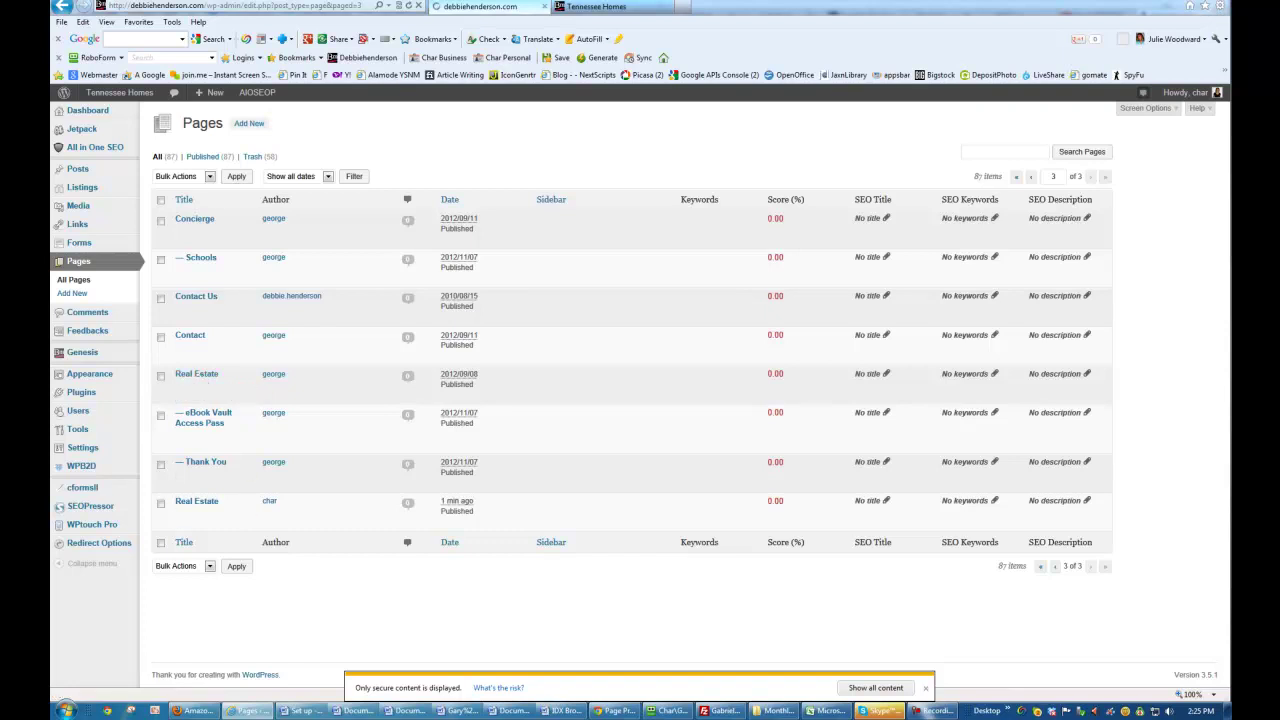
{"action": "mouse_move", "coordinate": [915, 712]}
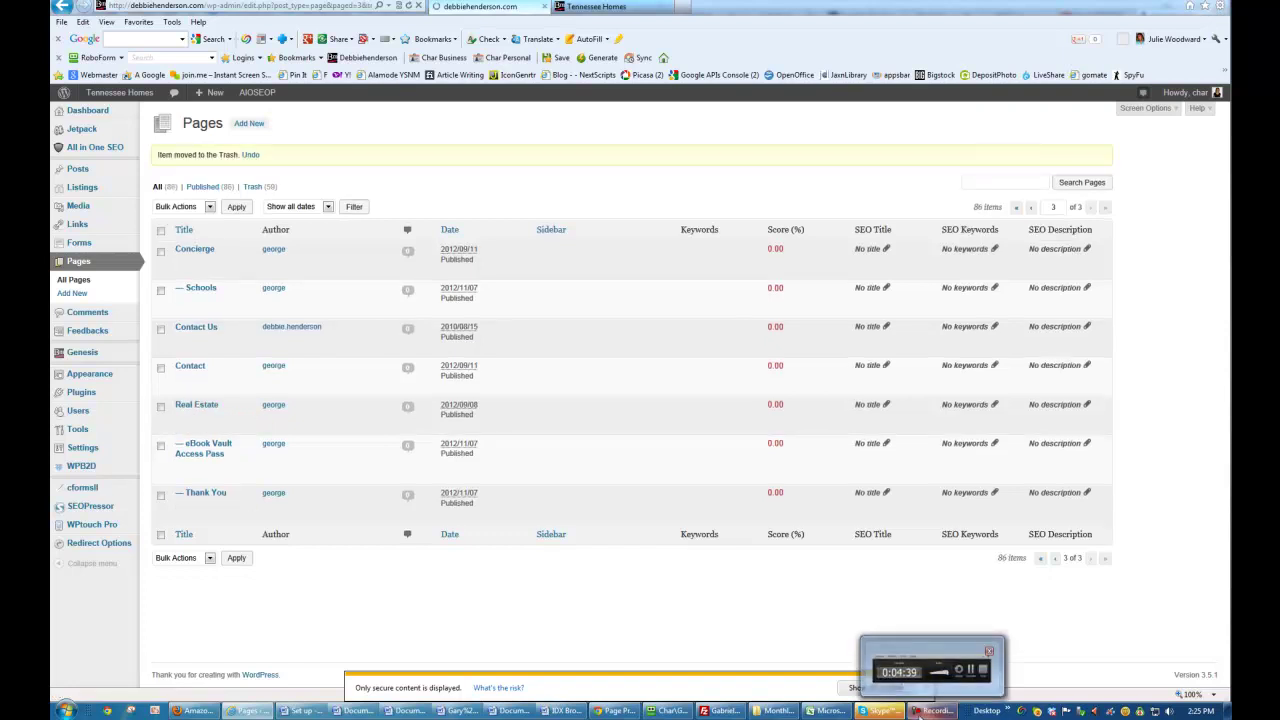
Tick Columns, IDX Integration, Realty Plug Single Property Websites, IDX Integration – RealtyPlug and RealtyPlug on Facebook.
{"action": "left_click", "coordinate": [74, 280]}
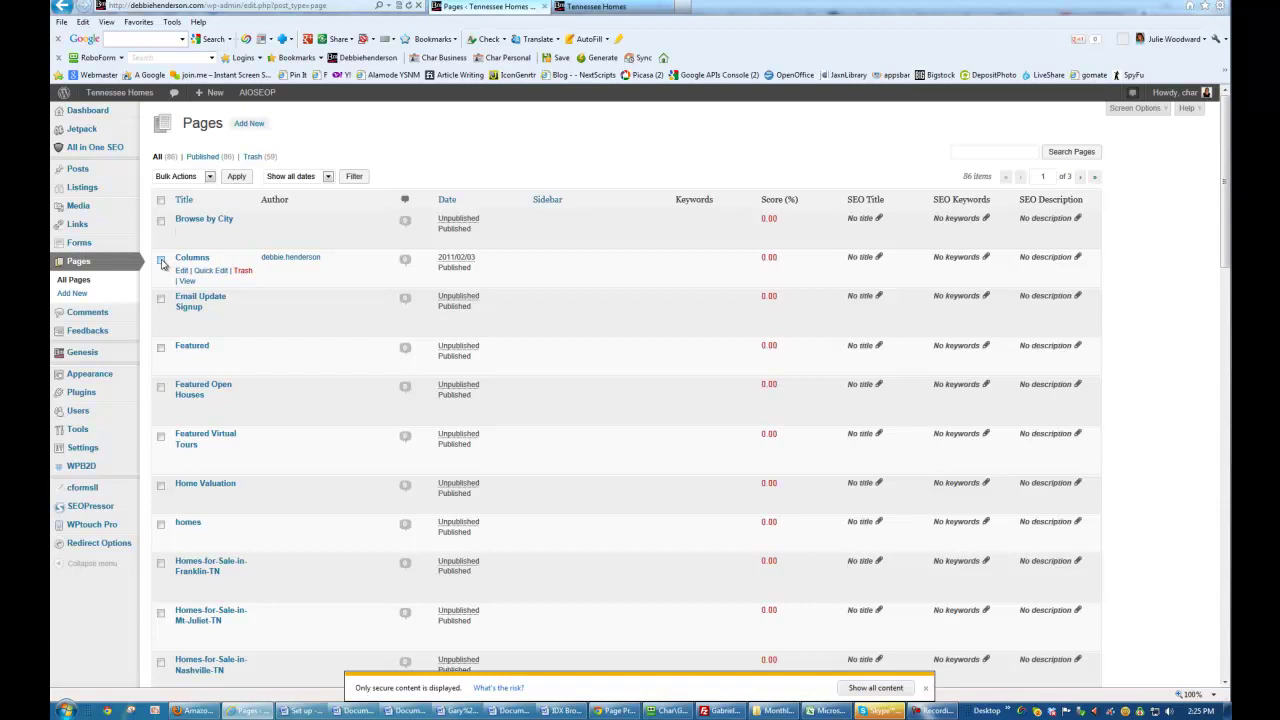
{"action": "left_click", "coordinate": [161, 261]}
{"action": "scroll", "coordinate": [240, 255], "scroll_direction": "down", "scroll_amount": 2}
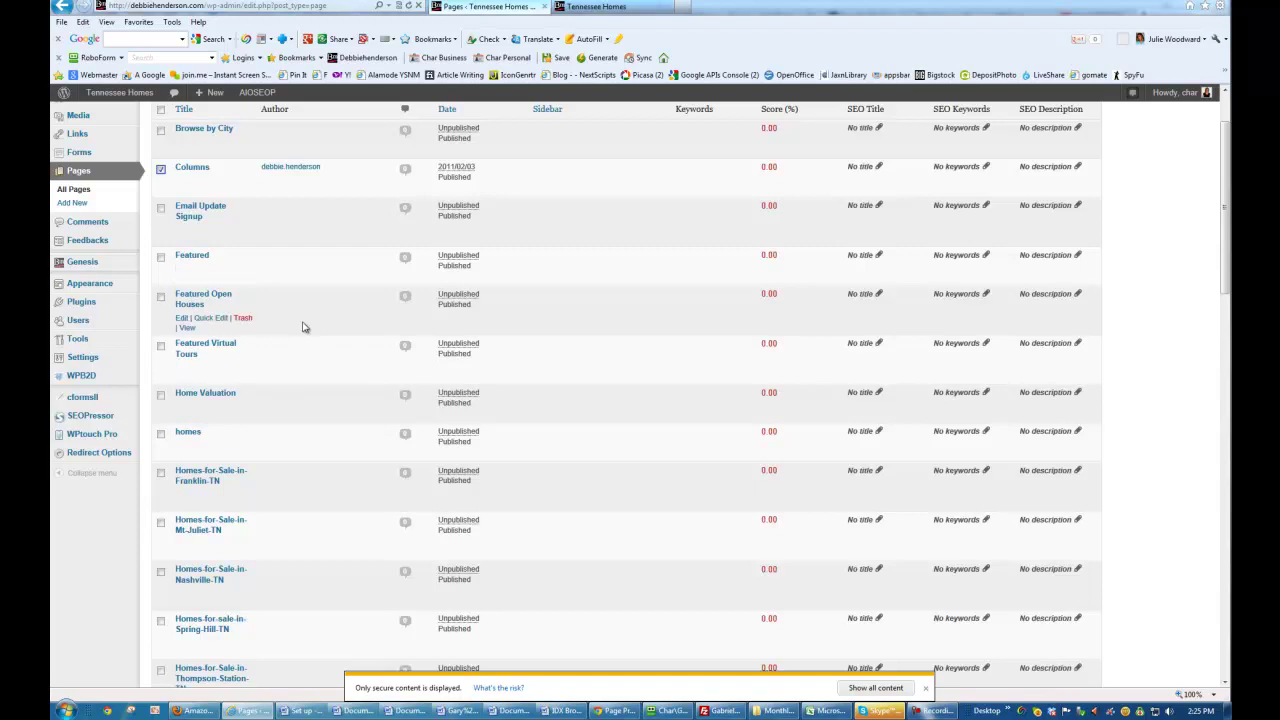
{"action": "scroll", "coordinate": [302, 325], "scroll_direction": "down", "scroll_amount": 2}
{"action": "scroll", "coordinate": [302, 325], "scroll_direction": "down", "scroll_amount": 2}
{"action": "scroll", "coordinate": [300, 324], "scroll_direction": "down", "scroll_amount": 2}
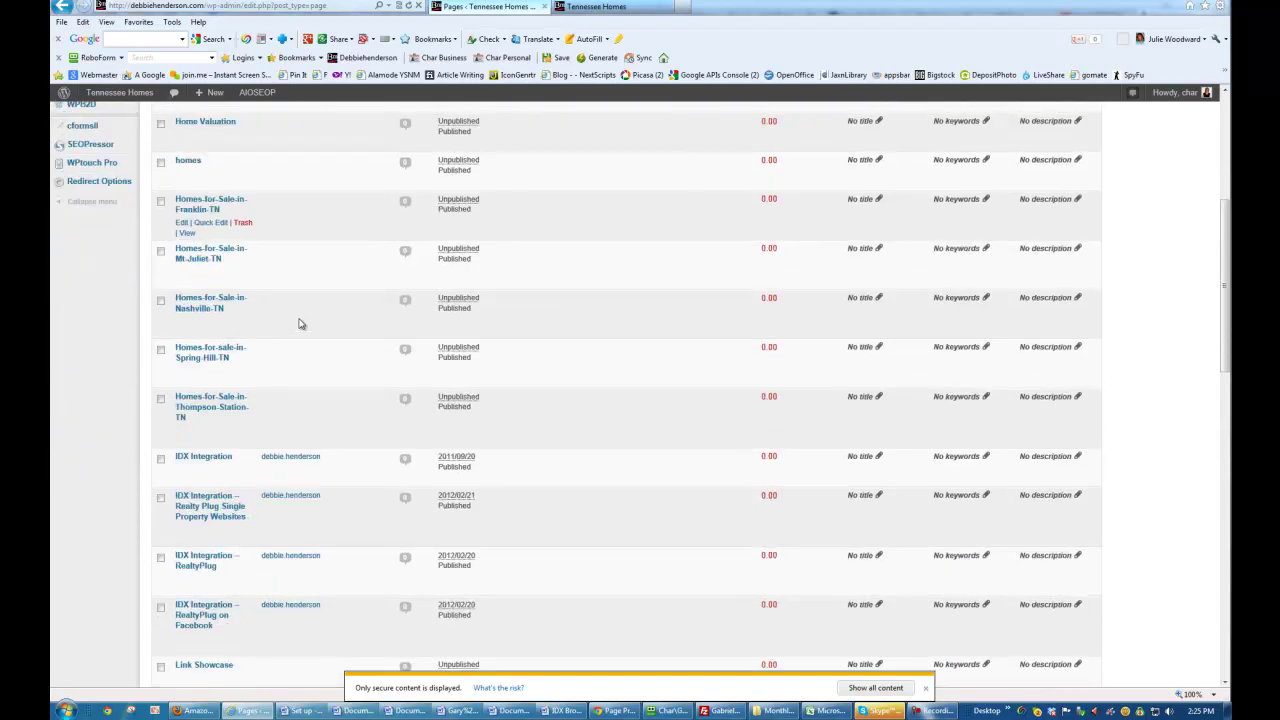
{"action": "scroll", "coordinate": [300, 324], "scroll_direction": "down", "scroll_amount": 2}
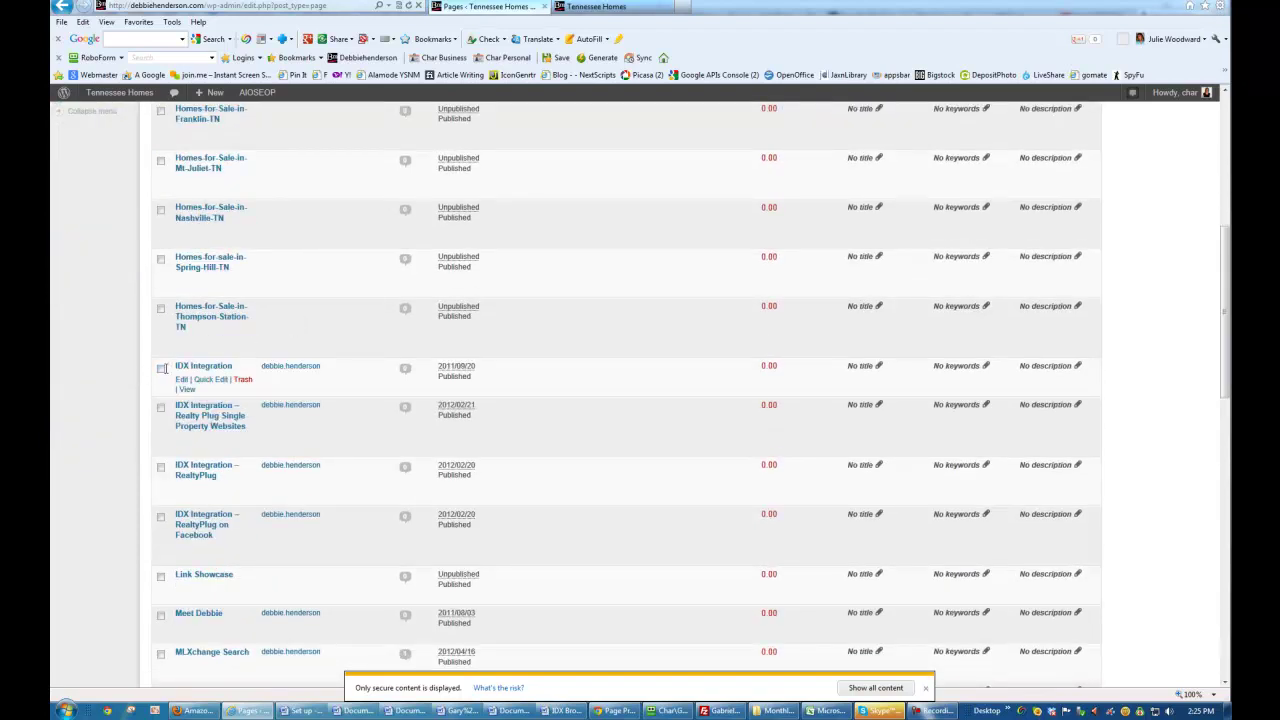
{"action": "left_click", "coordinate": [161, 369]}
{"action": "left_click", "coordinate": [161, 408]}
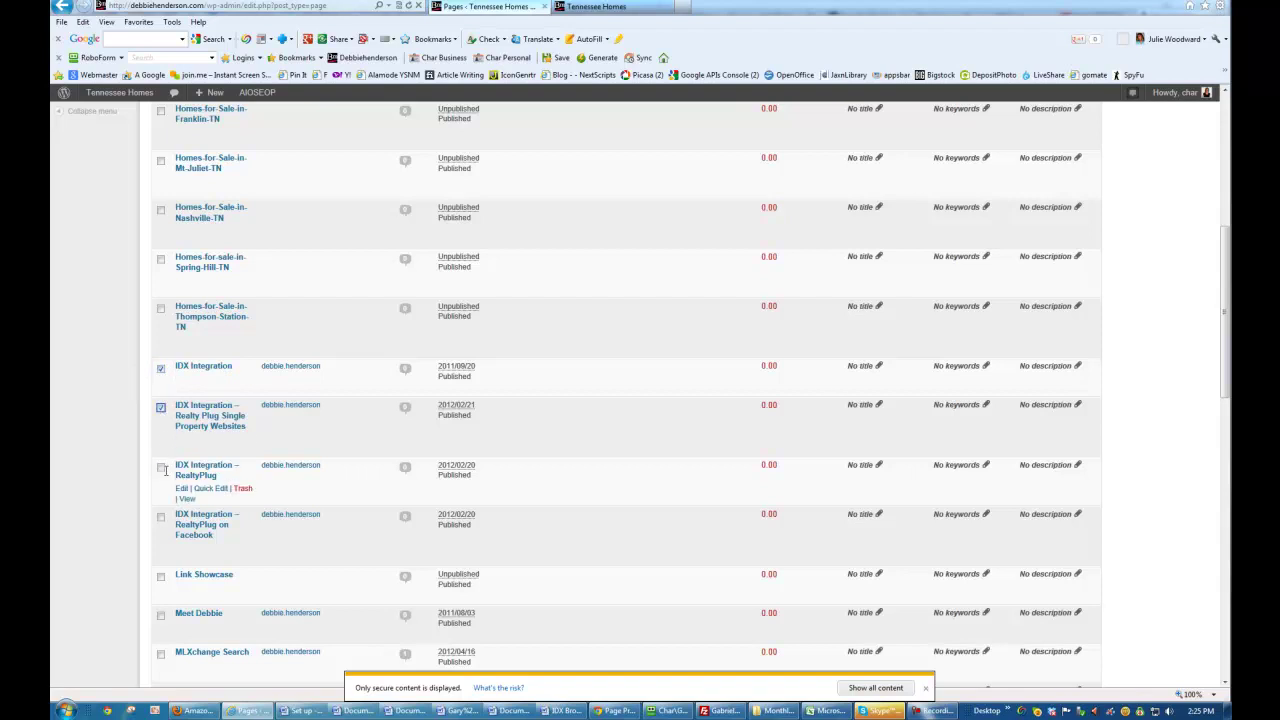
{"action": "left_click", "coordinate": [161, 468]}
{"action": "left_click", "coordinate": [161, 518]}
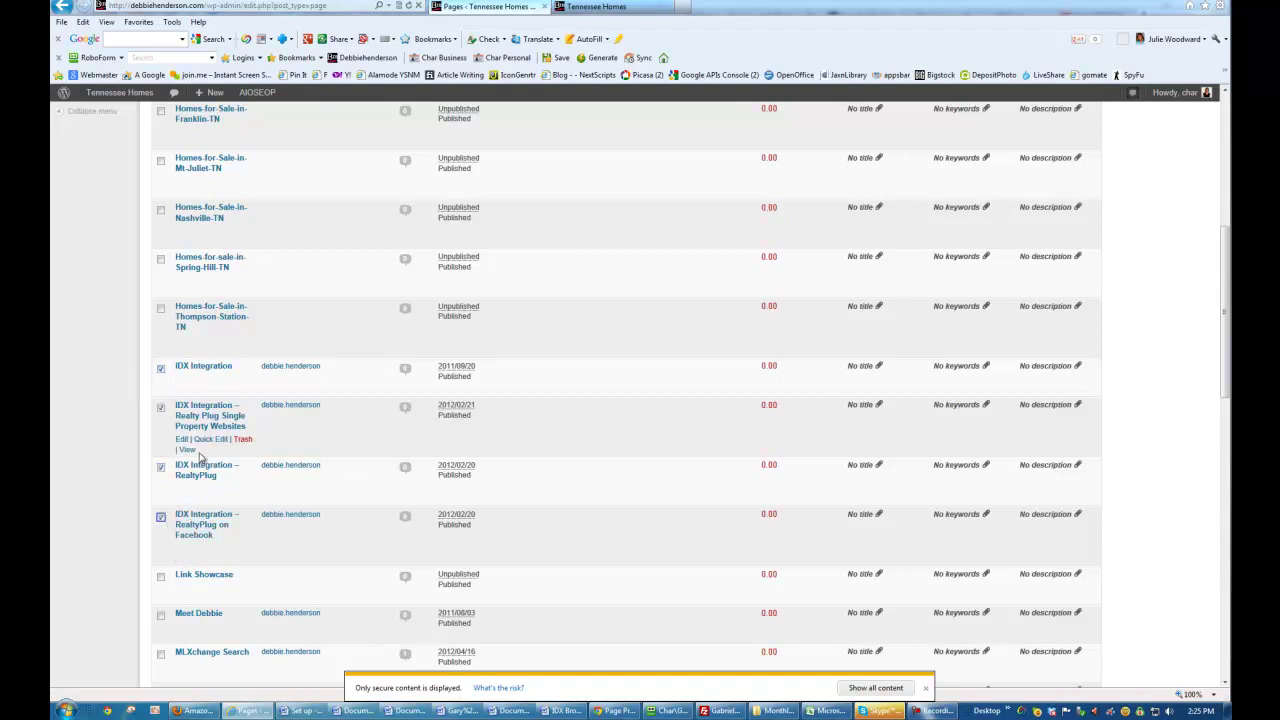
Also tick the MLXchange Search and Mobile pages.
{"action": "scroll", "coordinate": [357, 331], "scroll_direction": "down", "scroll_amount": 3}
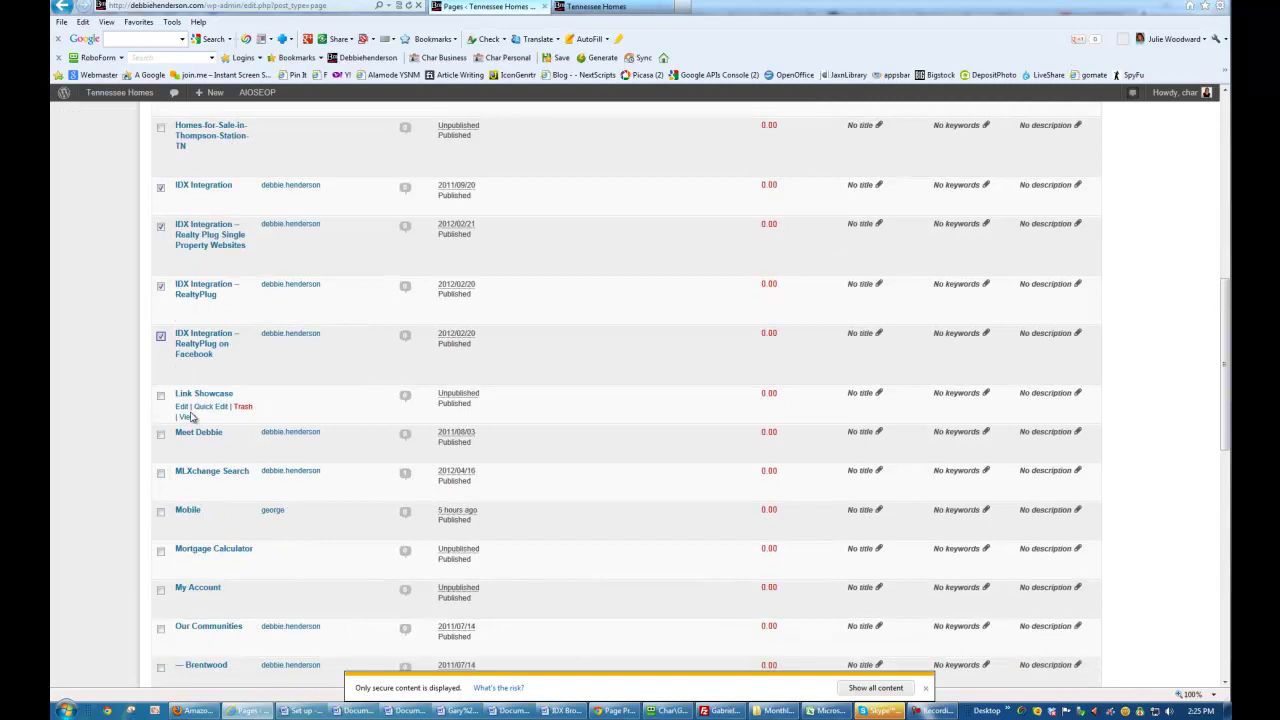
{"action": "left_click", "coordinate": [161, 476]}
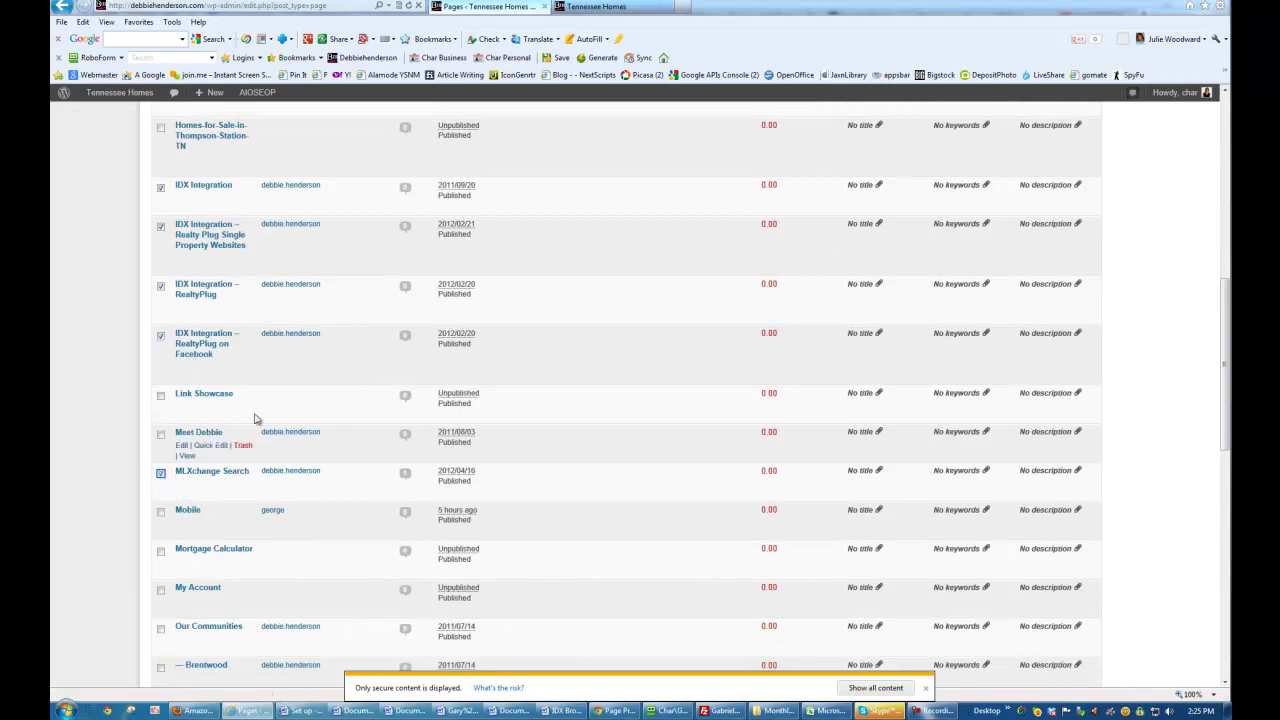
{"action": "scroll", "coordinate": [294, 363], "scroll_direction": "down", "scroll_amount": 2}
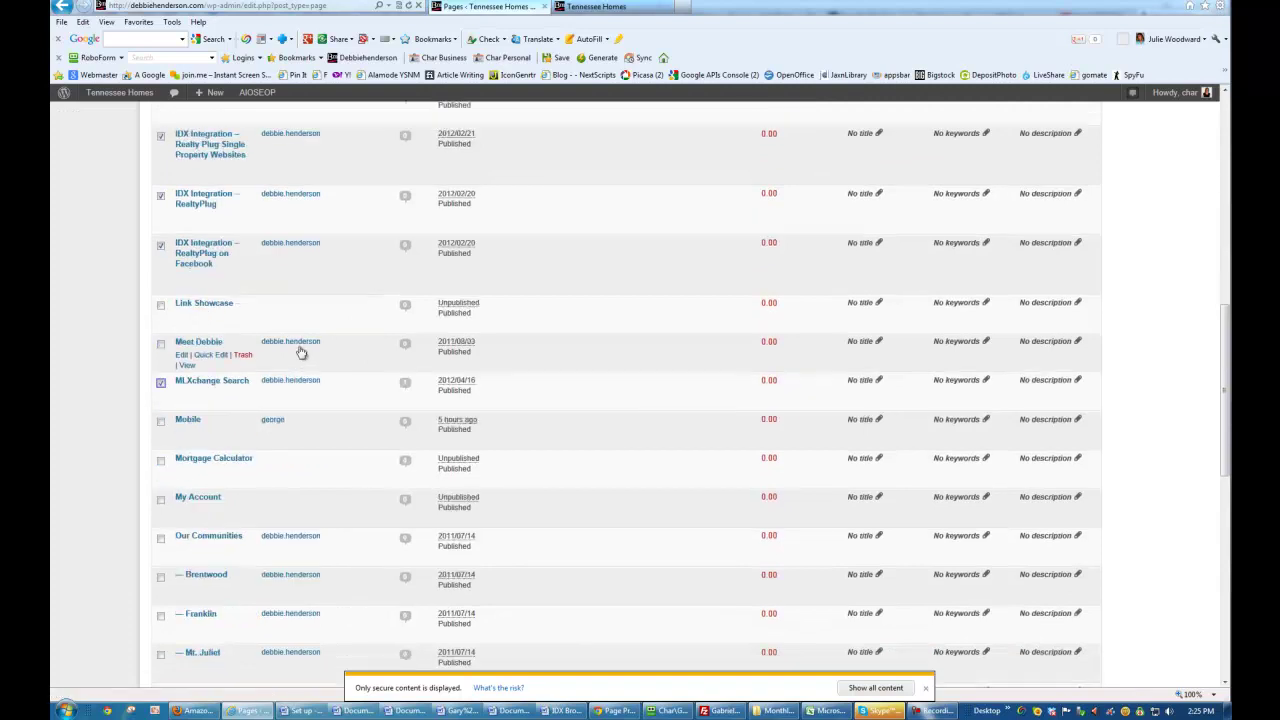
{"action": "left_click", "coordinate": [161, 422]}
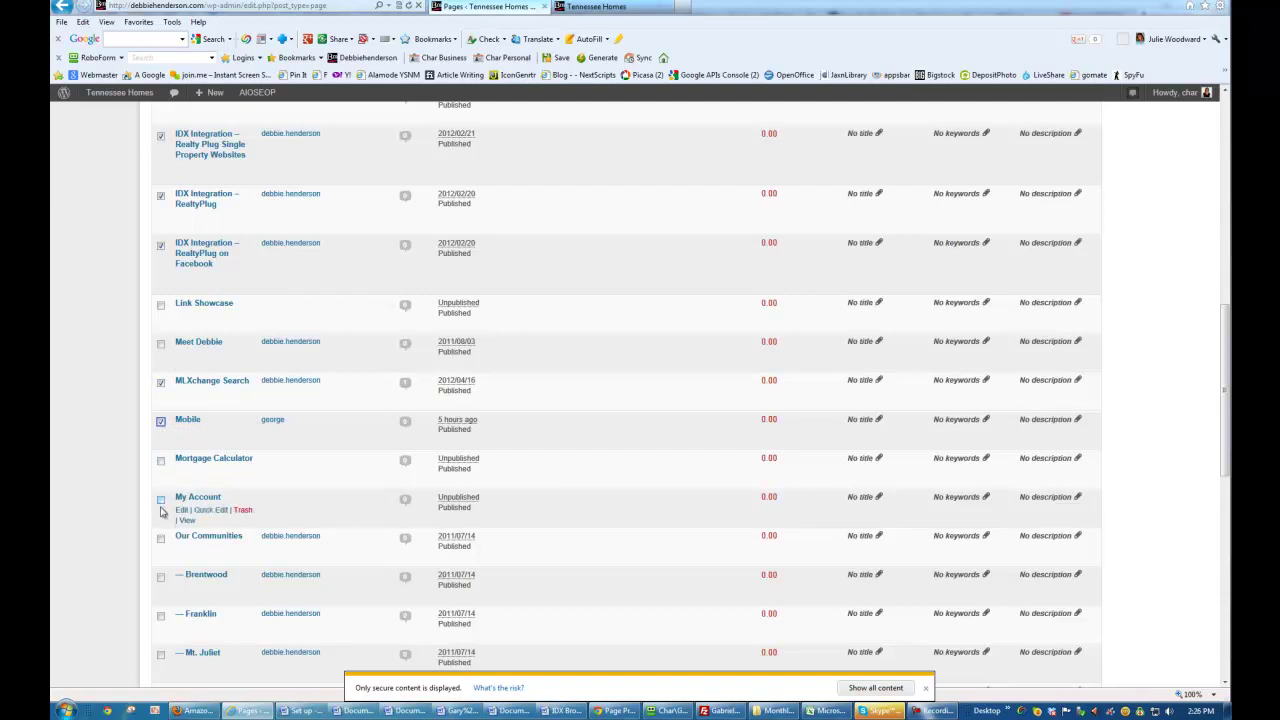
{"action": "scroll", "coordinate": [300, 460], "scroll_direction": "down", "scroll_amount": 5}
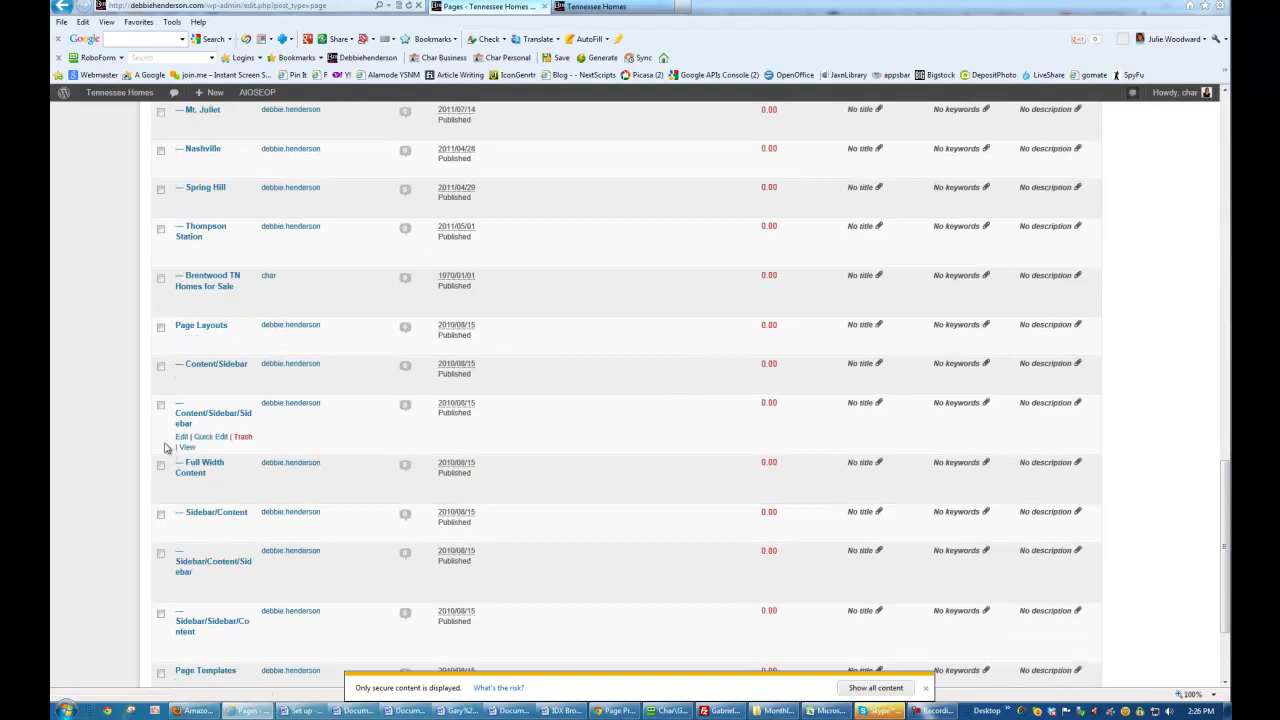
Tick Page Layouts, its five Content/Sidebar layout subpages, and Archive Page.
{"action": "left_click", "coordinate": [161, 366]}
{"action": "left_click", "coordinate": [161, 327]}
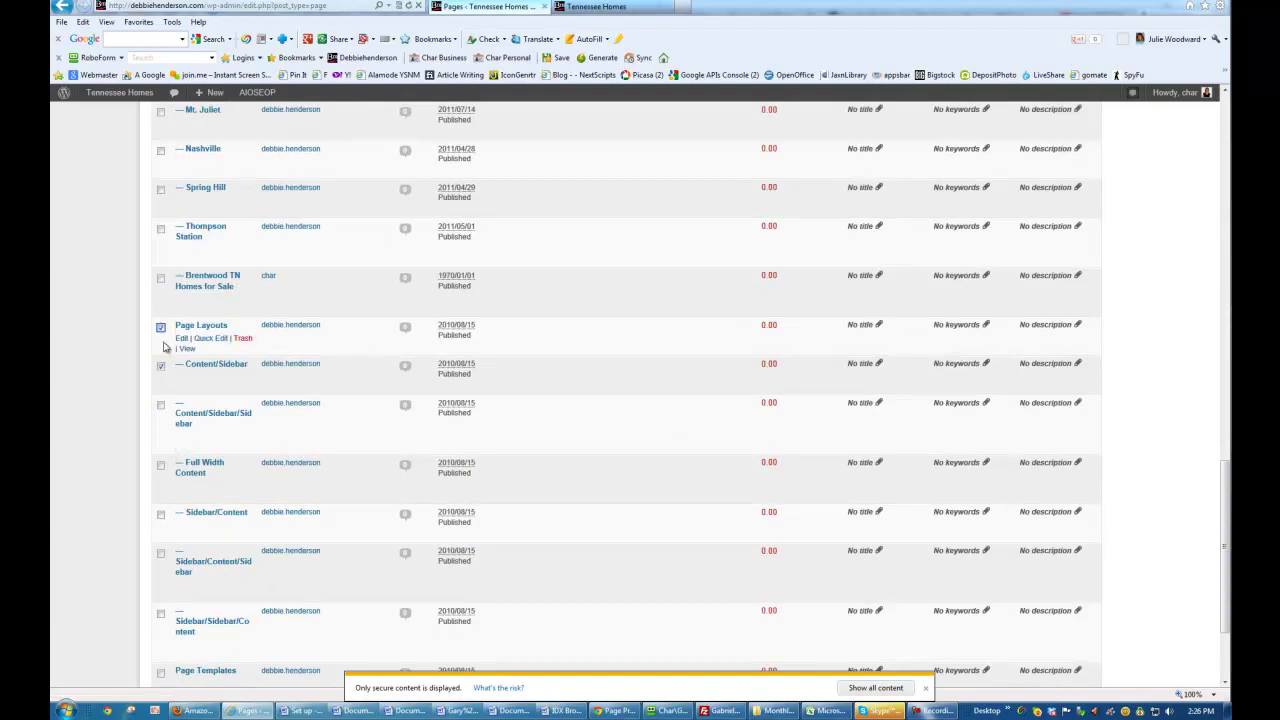
{"action": "left_click", "coordinate": [161, 405]}
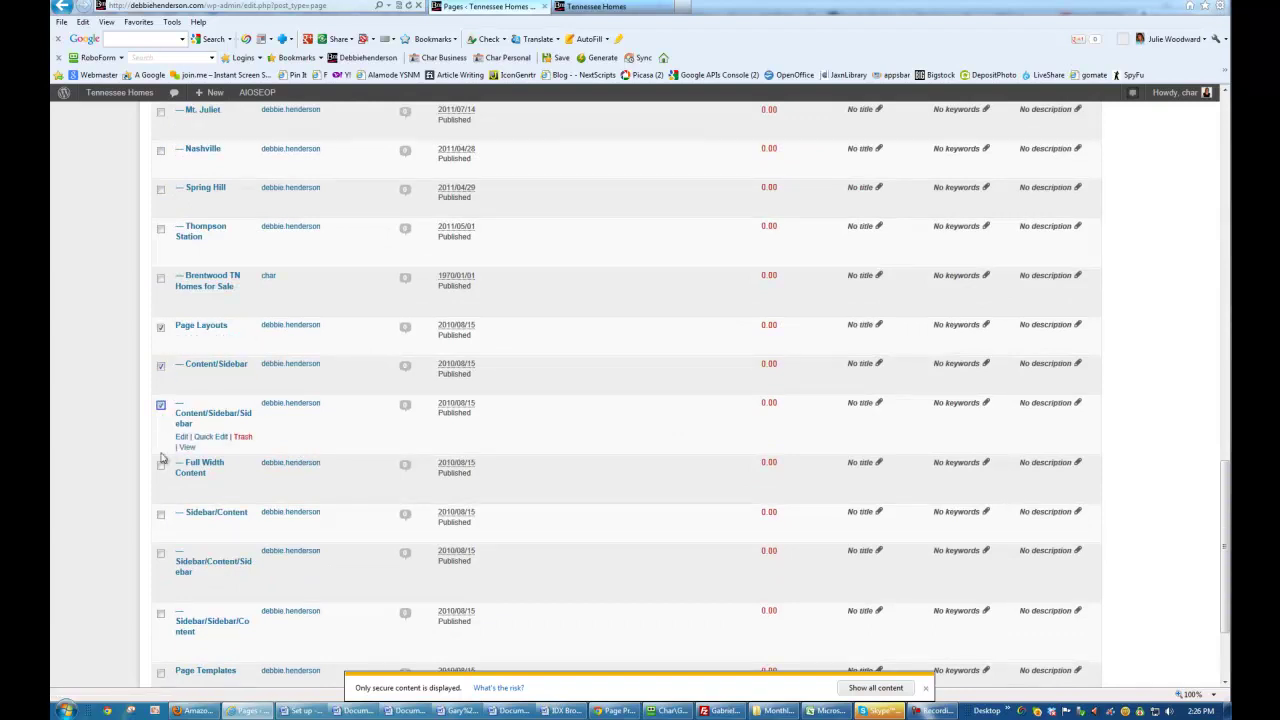
{"action": "left_click", "coordinate": [161, 516]}
{"action": "left_click", "coordinate": [161, 555]}
{"action": "left_click", "coordinate": [161, 614]}
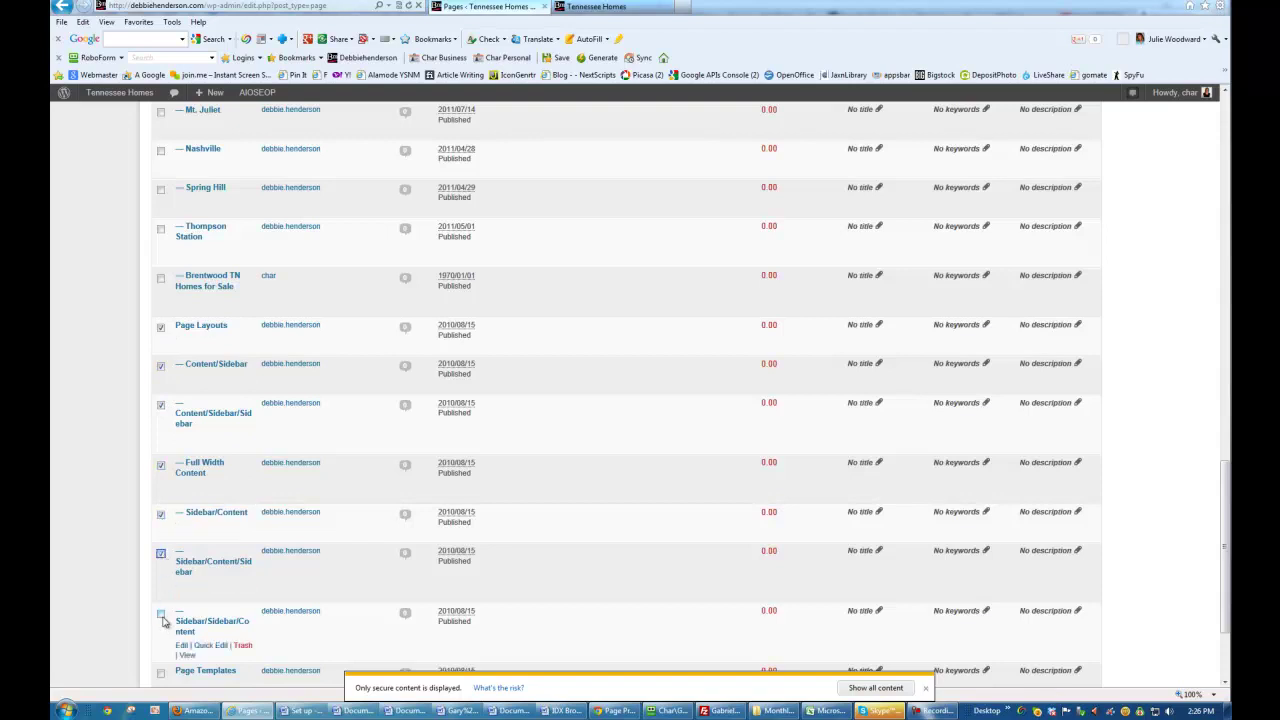
{"action": "scroll", "coordinate": [298, 462], "scroll_direction": "down", "scroll_amount": 3}
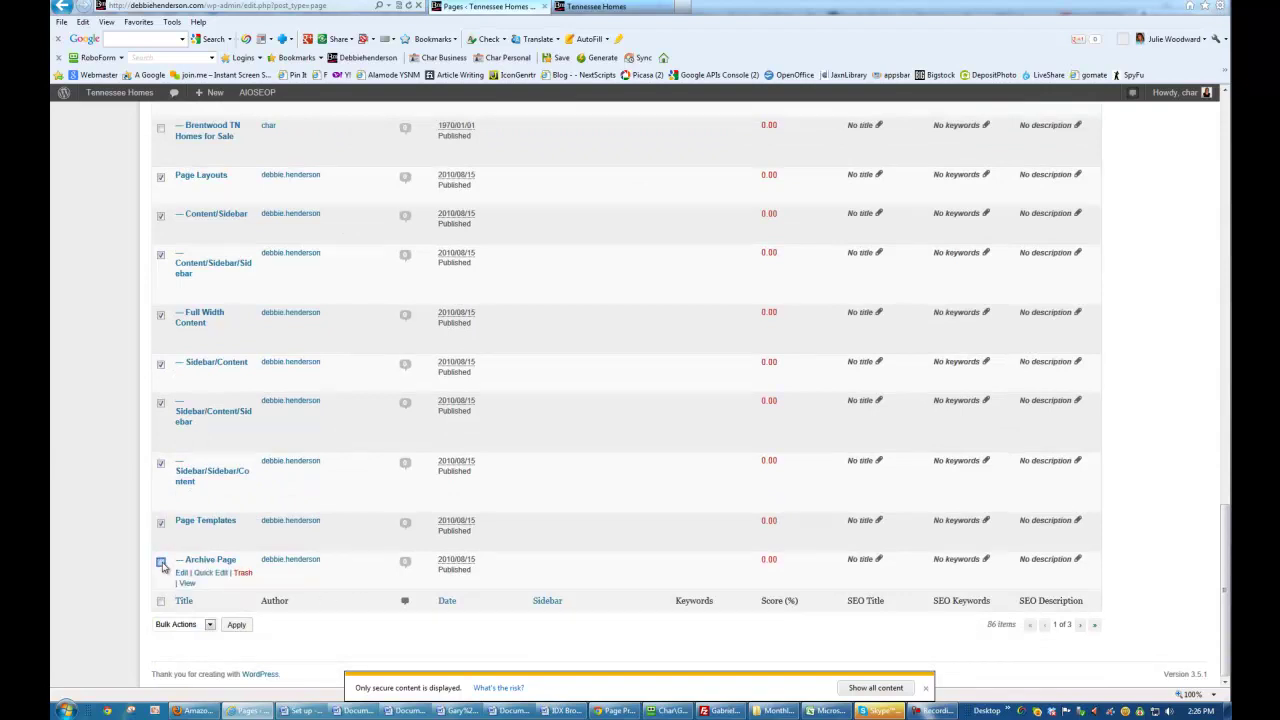
{"action": "left_click", "coordinate": [161, 562]}
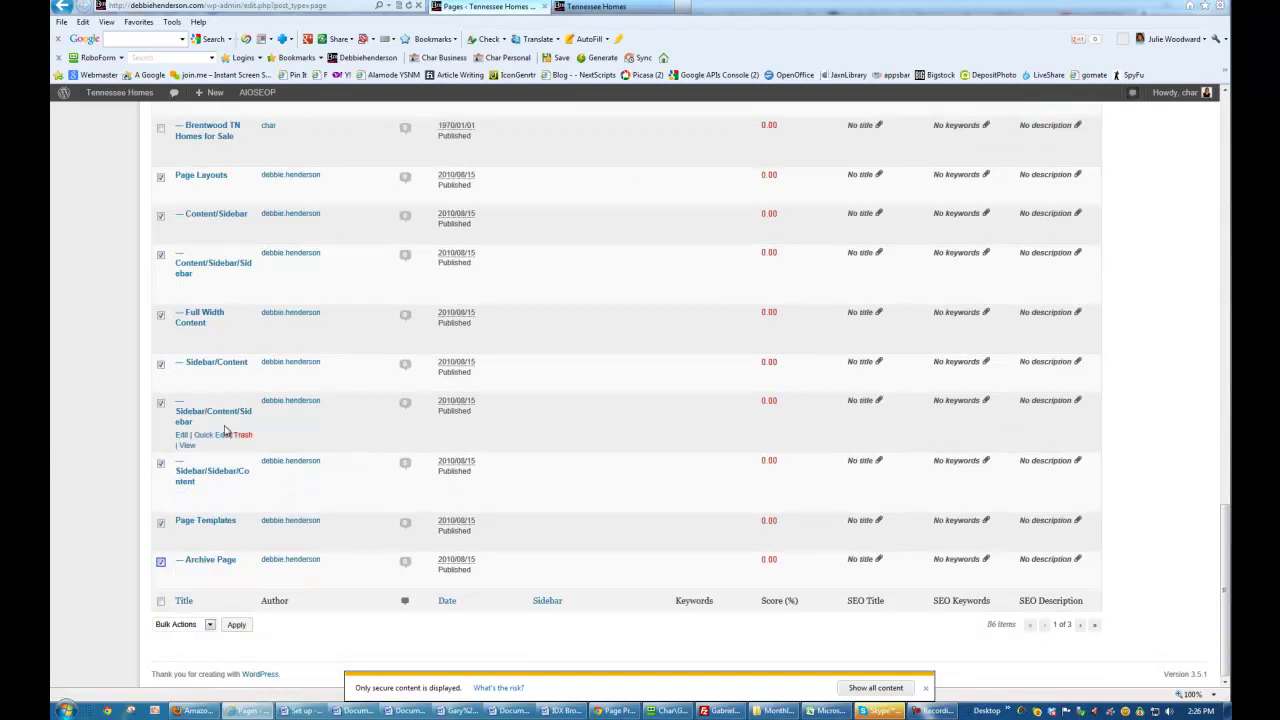
{"action": "scroll", "coordinate": [248, 328], "scroll_direction": "up", "scroll_amount": 4}
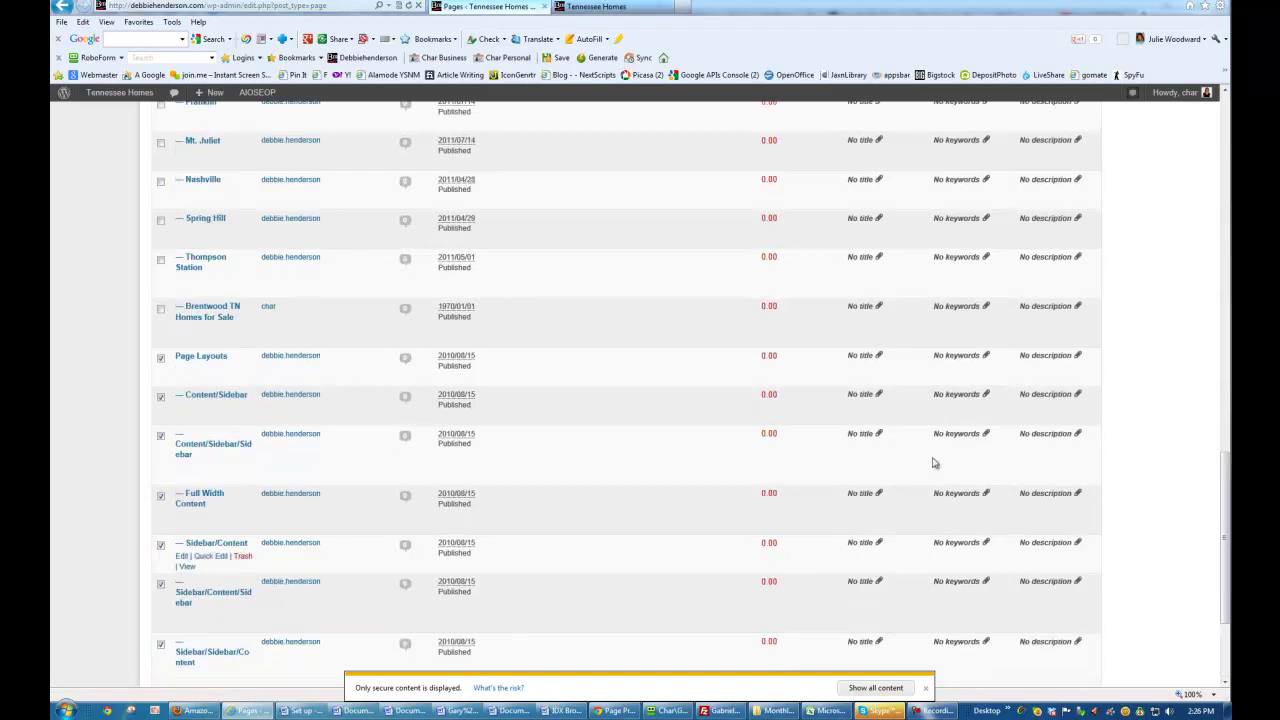
{"action": "scroll", "coordinate": [295, 321], "scroll_direction": "down", "scroll_amount": 3}
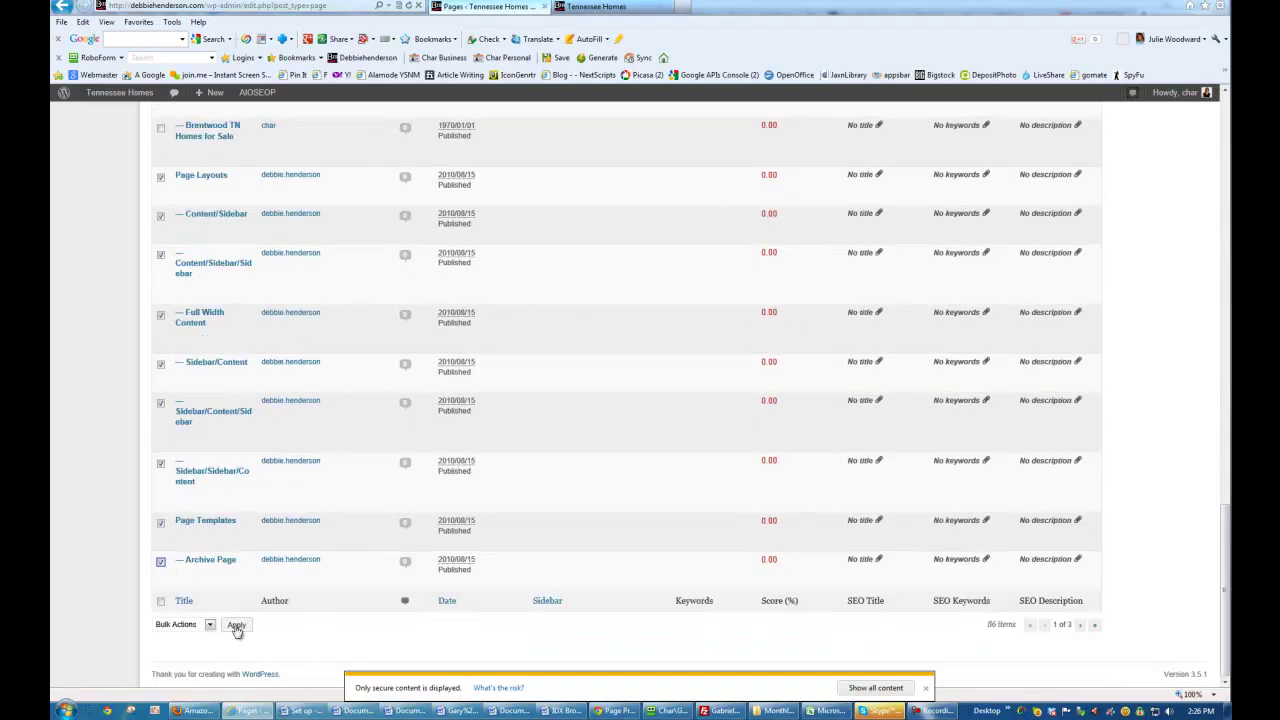
{"action": "scroll", "coordinate": [235, 310], "scroll_direction": "up", "scroll_amount": 20}
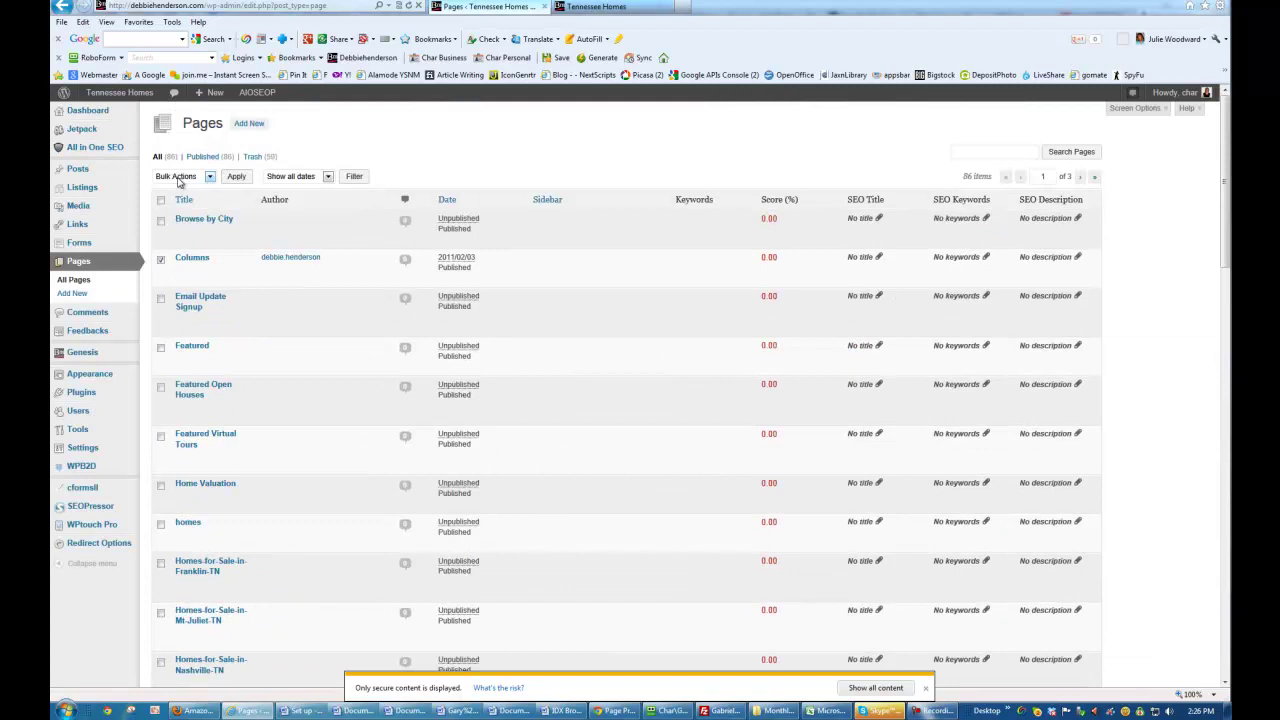
Use Bulk Actions > Edit to set Real Estate as parent for all marked pages.
{"action": "left_click", "coordinate": [178, 178]}
{"action": "left_click", "coordinate": [178, 196]}
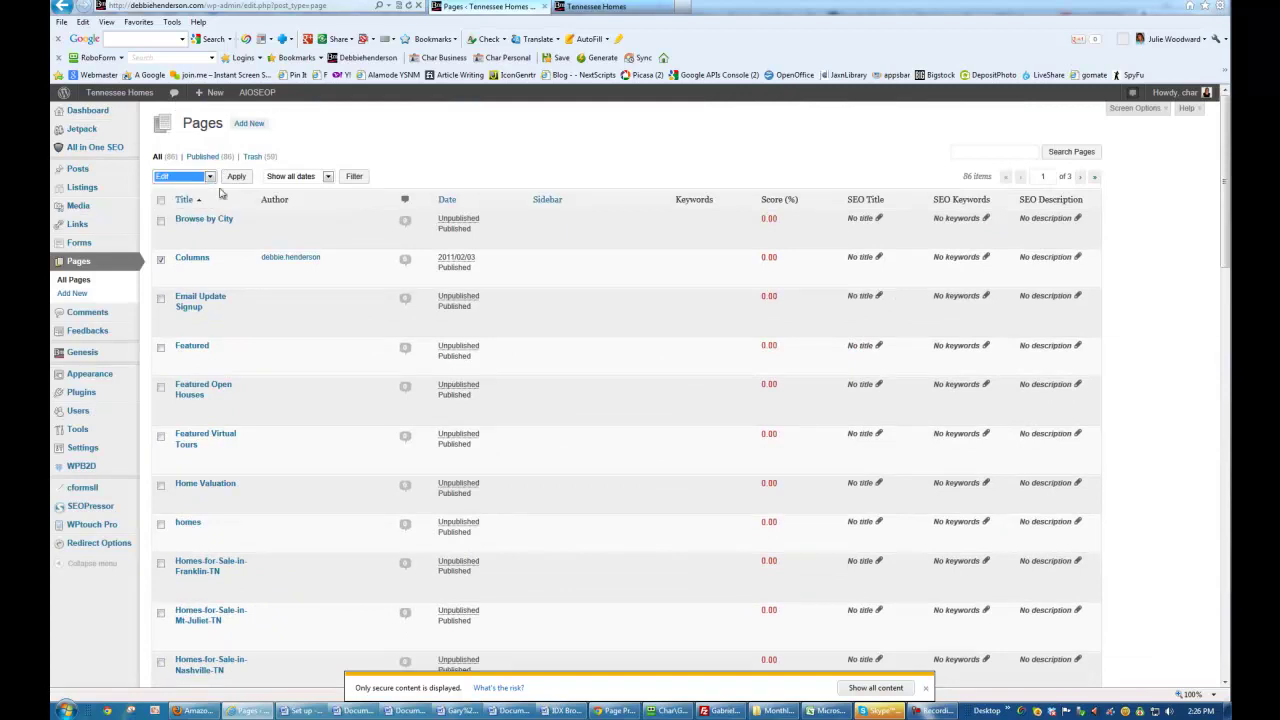
{"action": "left_click", "coordinate": [236, 177]}
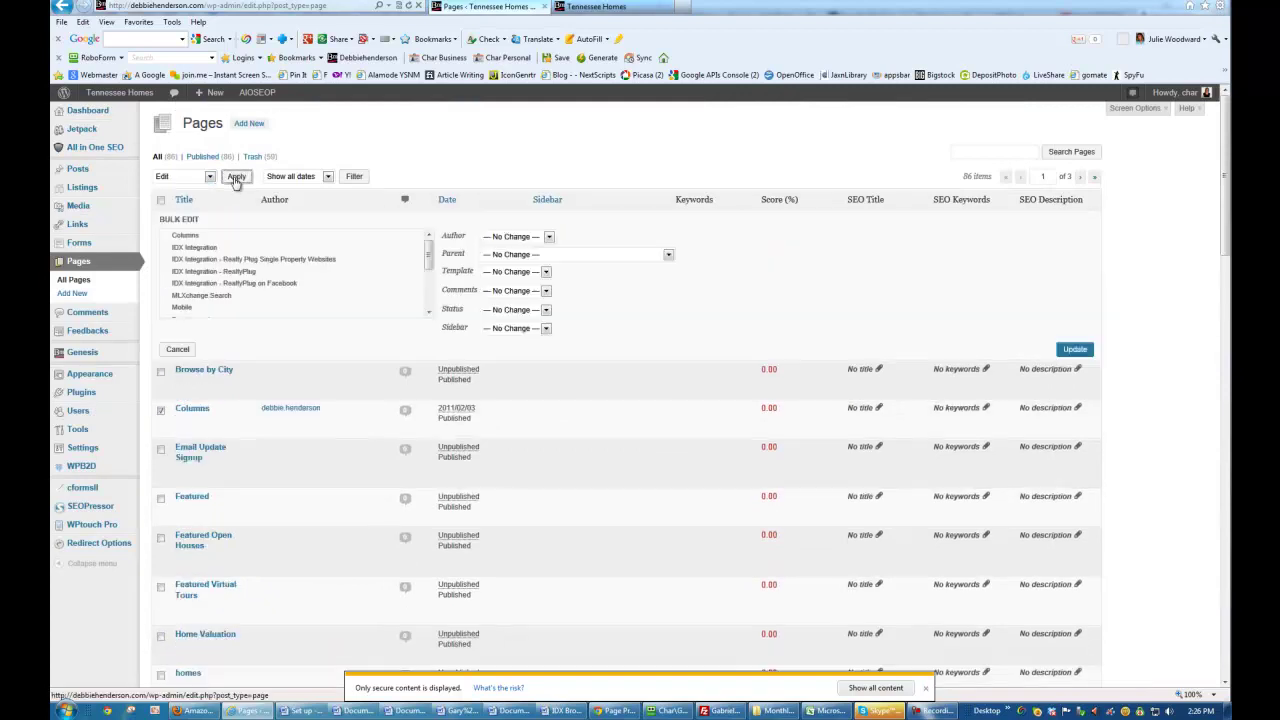
{"action": "left_click", "coordinate": [537, 256]}
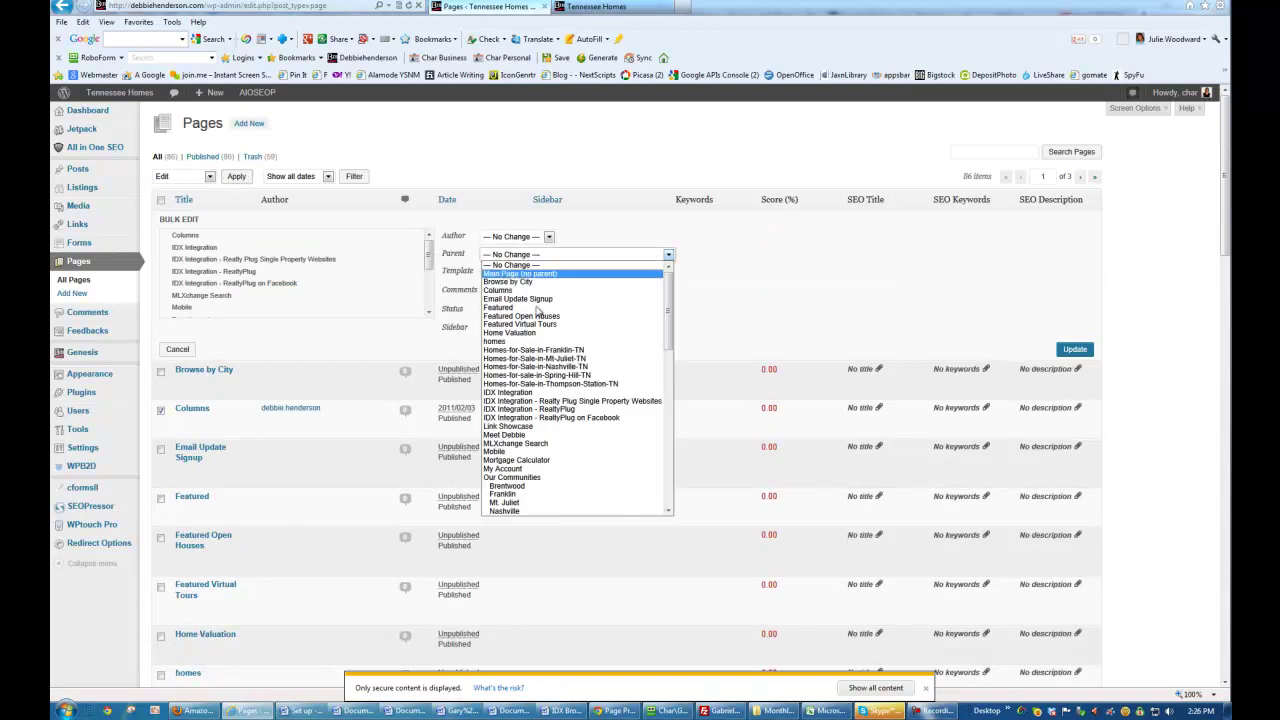
{"action": "scroll", "coordinate": [543, 357], "scroll_direction": "down", "scroll_amount": 3}
{"action": "scroll", "coordinate": [541, 357], "scroll_direction": "down", "scroll_amount": 10}
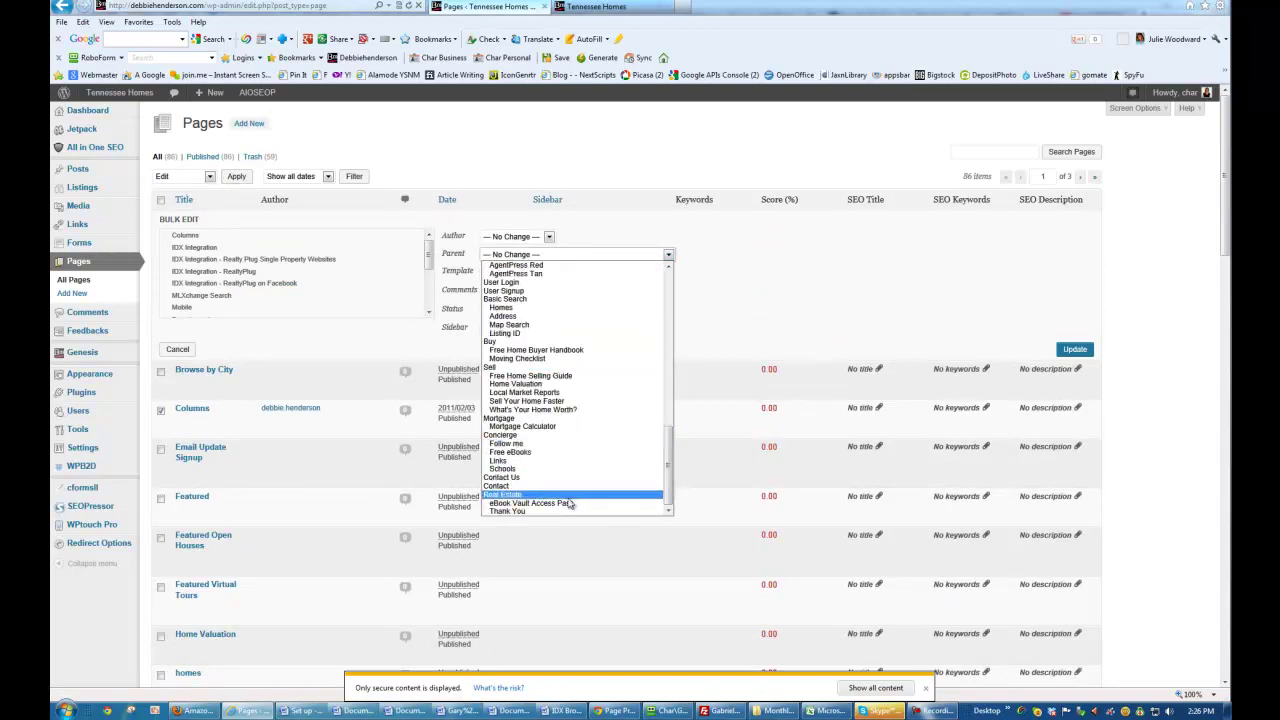
{"action": "left_click", "coordinate": [503, 496]}
{"action": "left_click", "coordinate": [1084, 349]}
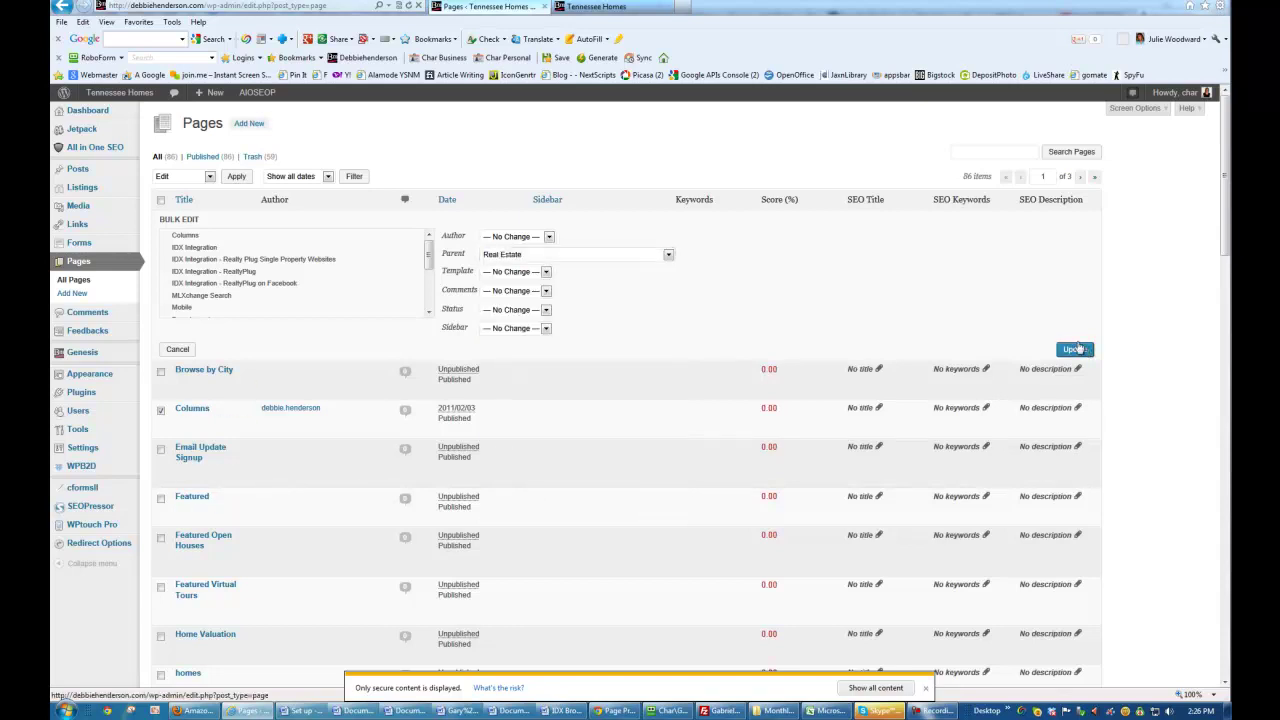
Tick the checkboxes for the homes and Link Showcase pages.
{"action": "mouse_move", "coordinate": [927, 712]}
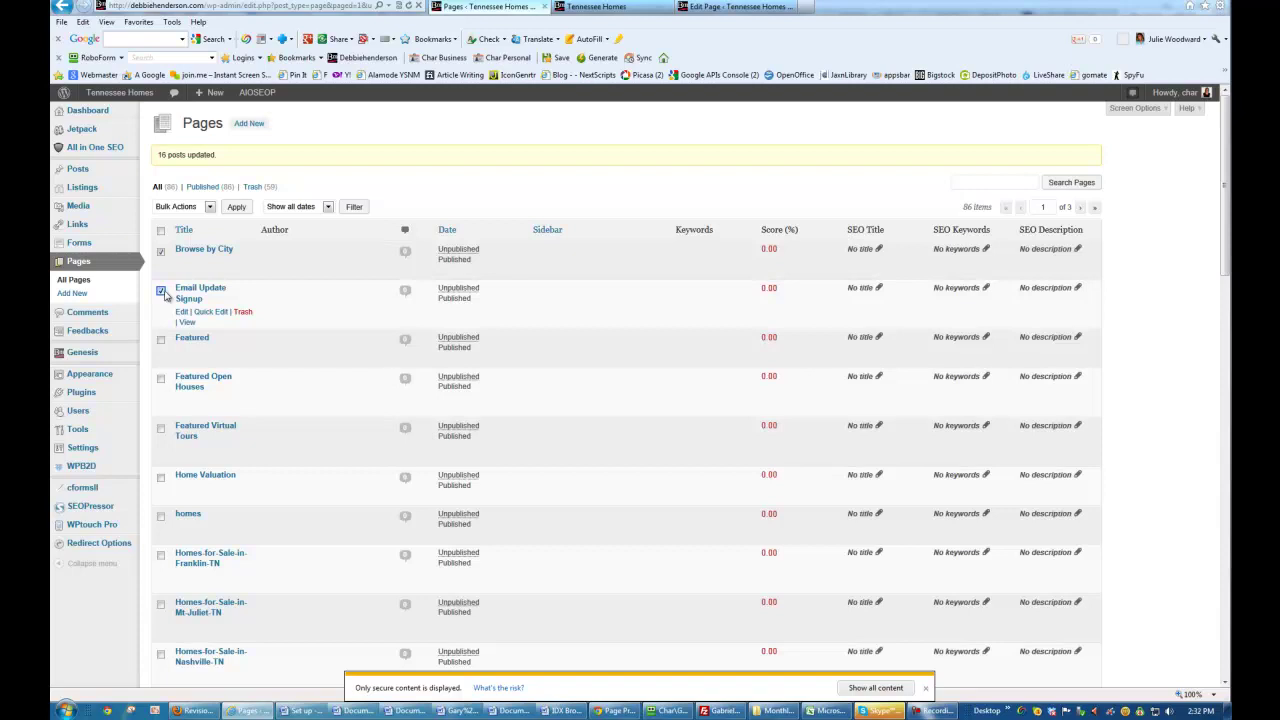
{"action": "left_click", "coordinate": [161, 517]}
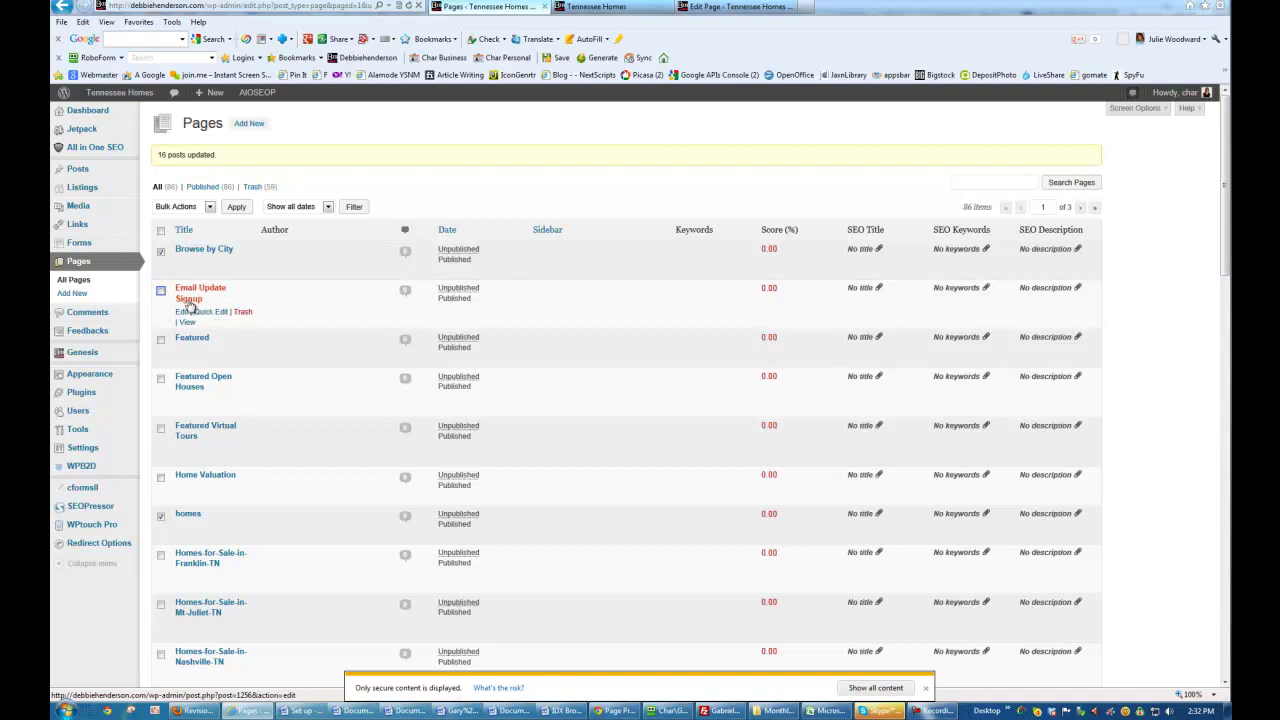
{"action": "scroll", "coordinate": [275, 240], "scroll_direction": "down", "scroll_amount": 5}
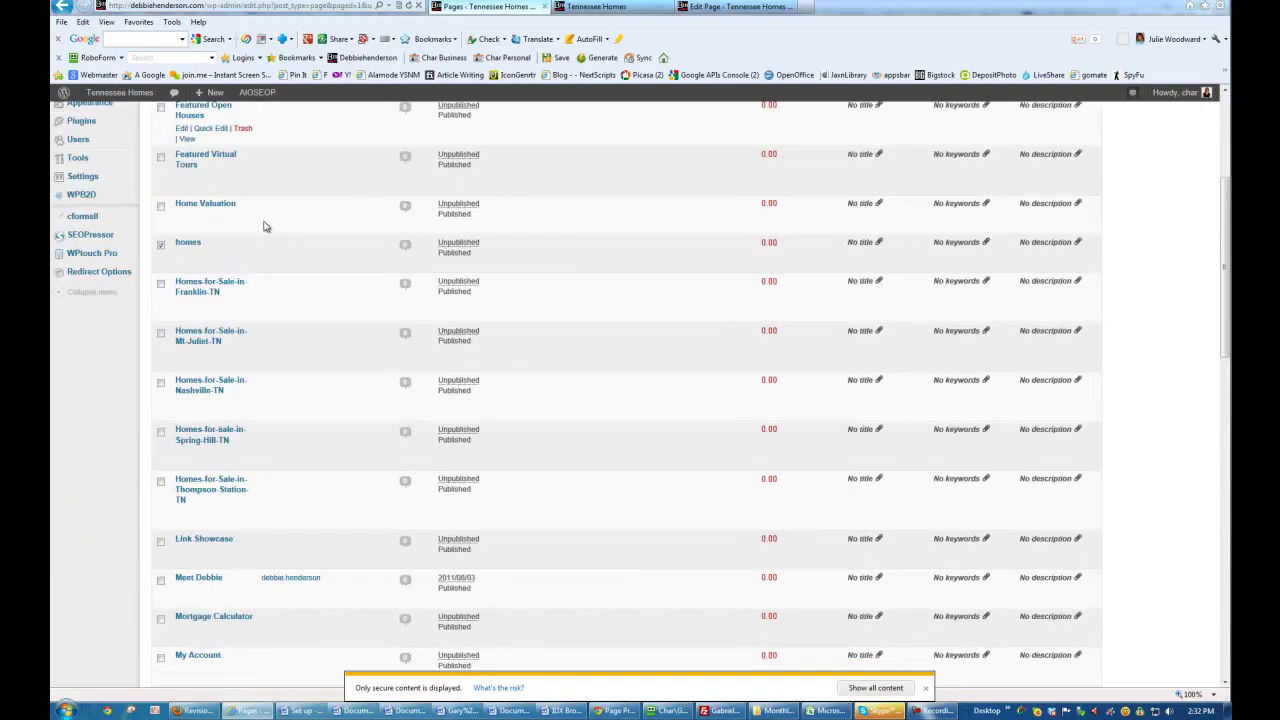
{"action": "left_click", "coordinate": [160, 541]}
Tick the Sold/Pending page's checkbox, then scroll back to the top of the list.
{"action": "scroll", "coordinate": [277, 280], "scroll_direction": "down", "scroll_amount": 3}
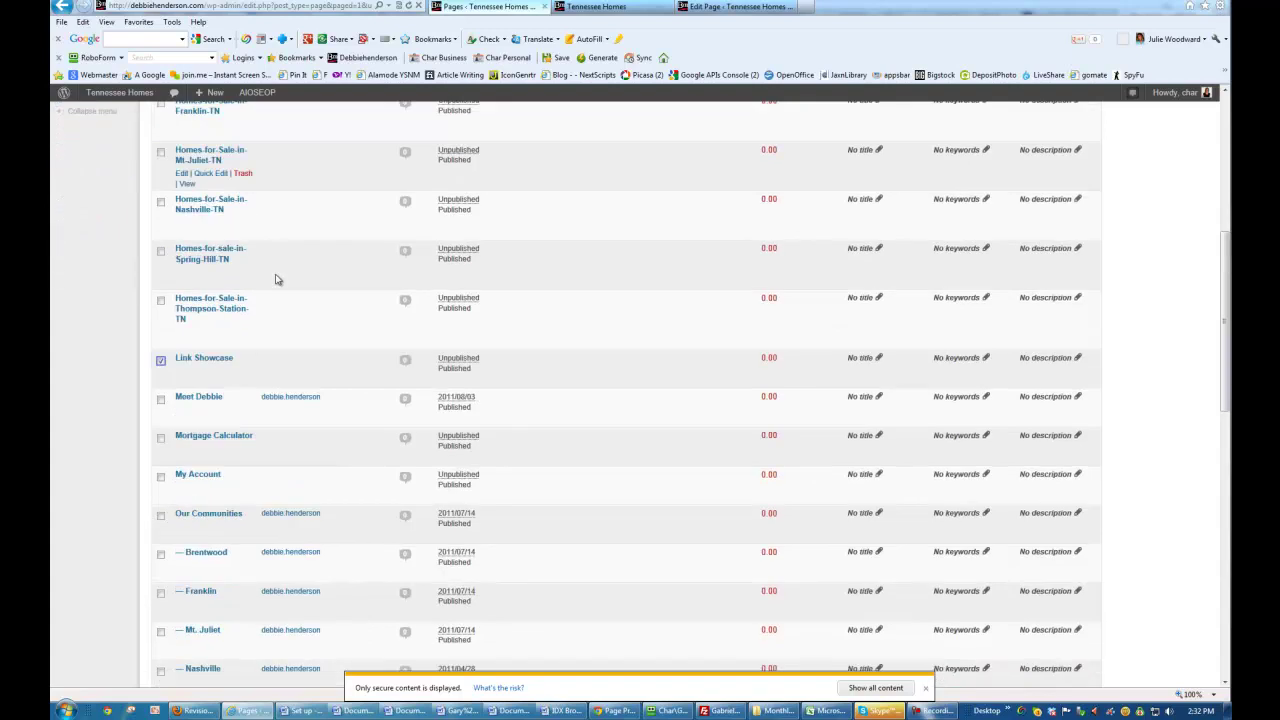
{"action": "scroll", "coordinate": [277, 280], "scroll_direction": "down", "scroll_amount": 6}
{"action": "scroll", "coordinate": [277, 280], "scroll_direction": "down", "scroll_amount": 3}
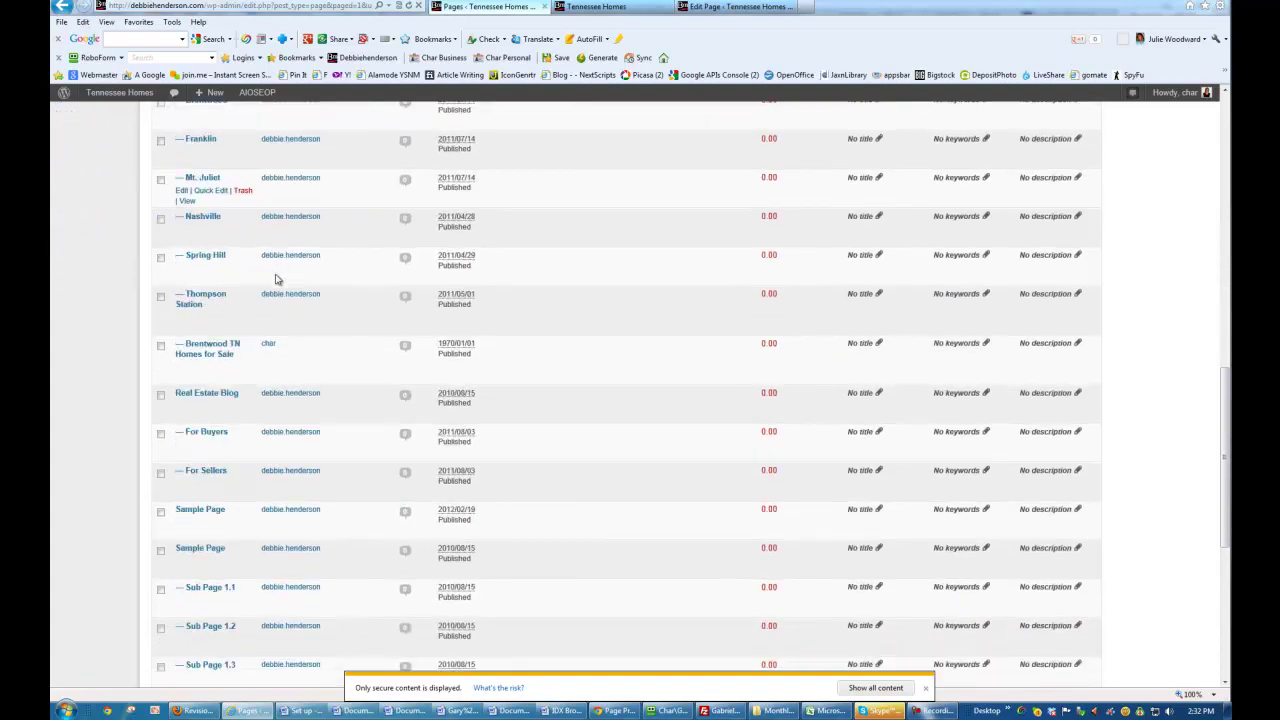
{"action": "scroll", "coordinate": [277, 280], "scroll_direction": "down", "scroll_amount": 3}
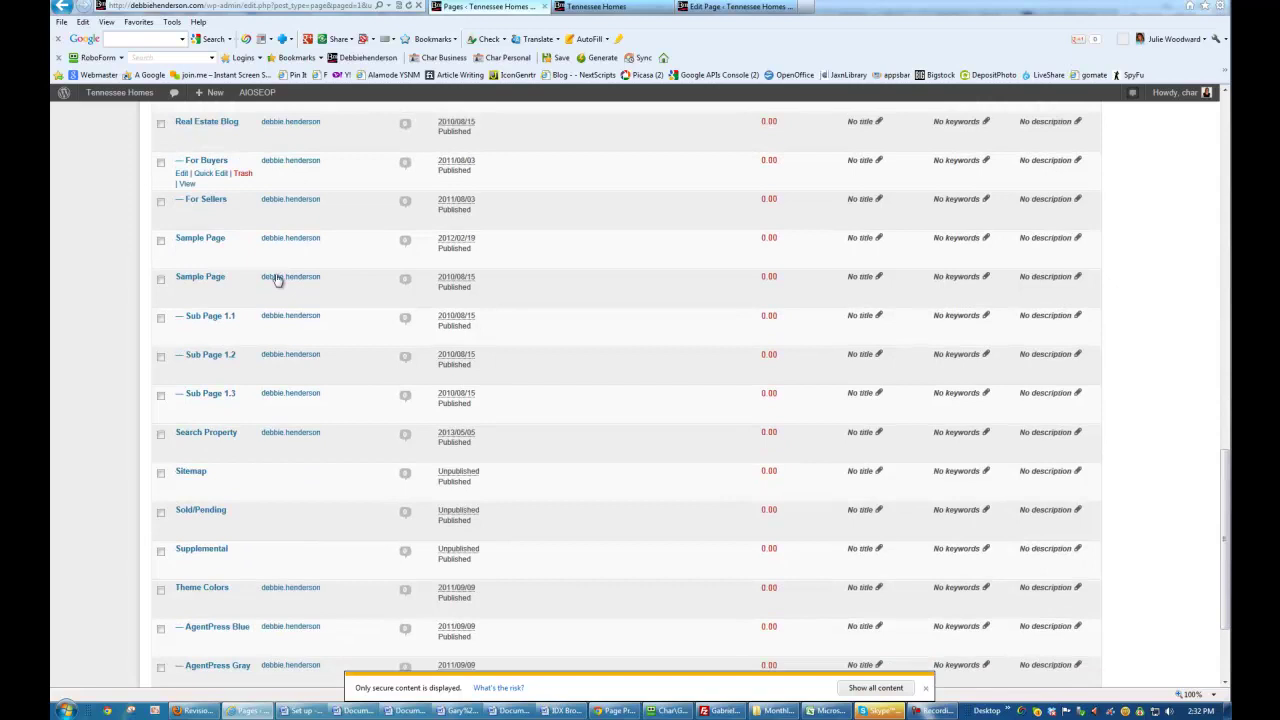
{"action": "mouse_move", "coordinate": [231, 444]}
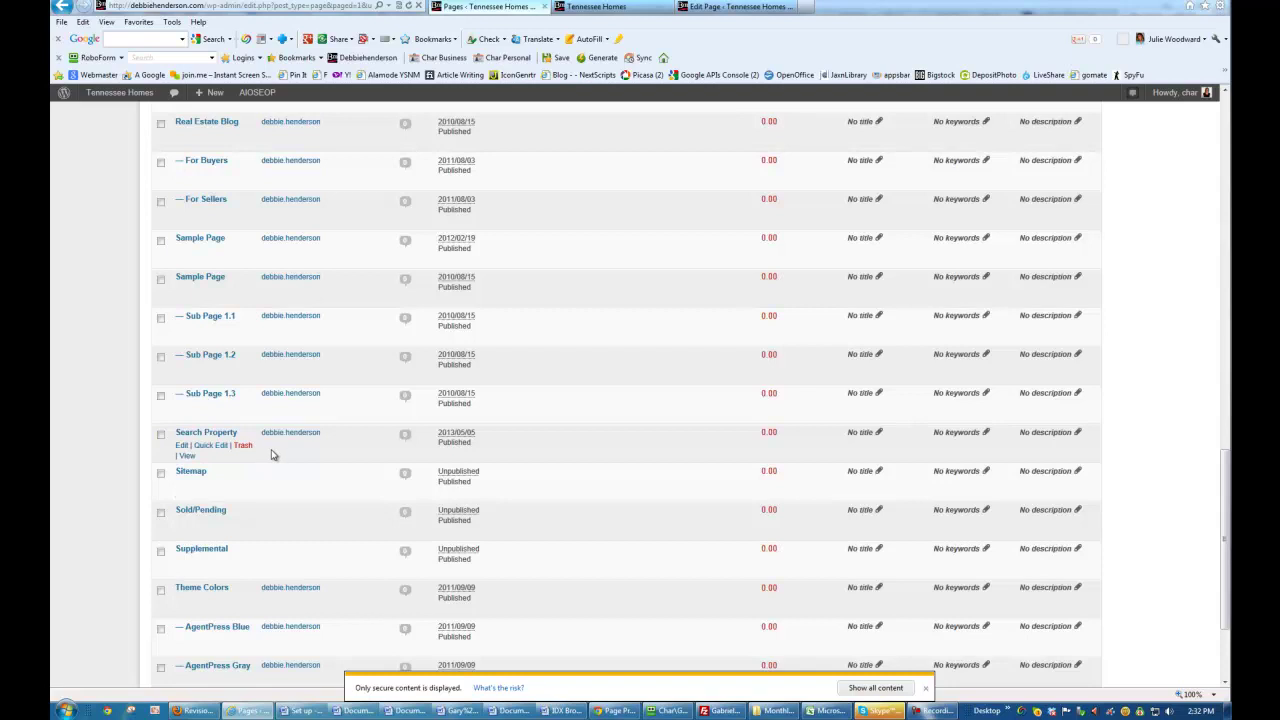
{"action": "mouse_move", "coordinate": [211, 478]}
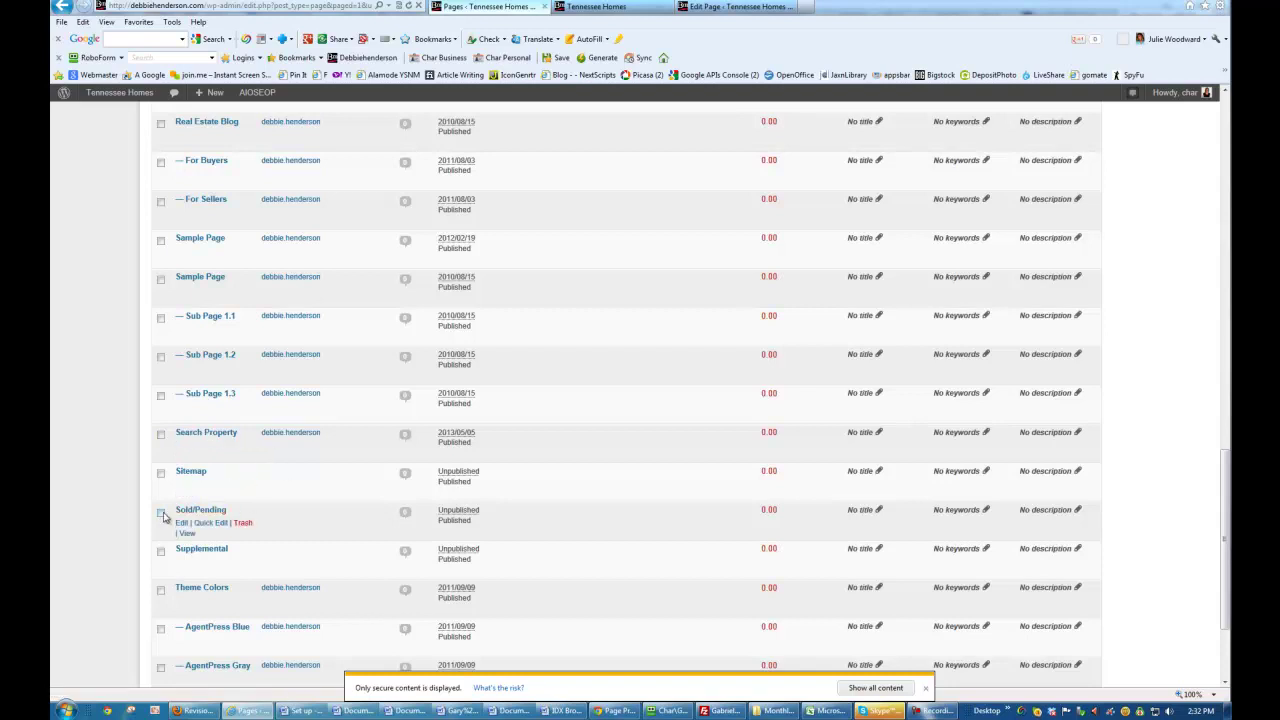
{"action": "left_click", "coordinate": [161, 514]}
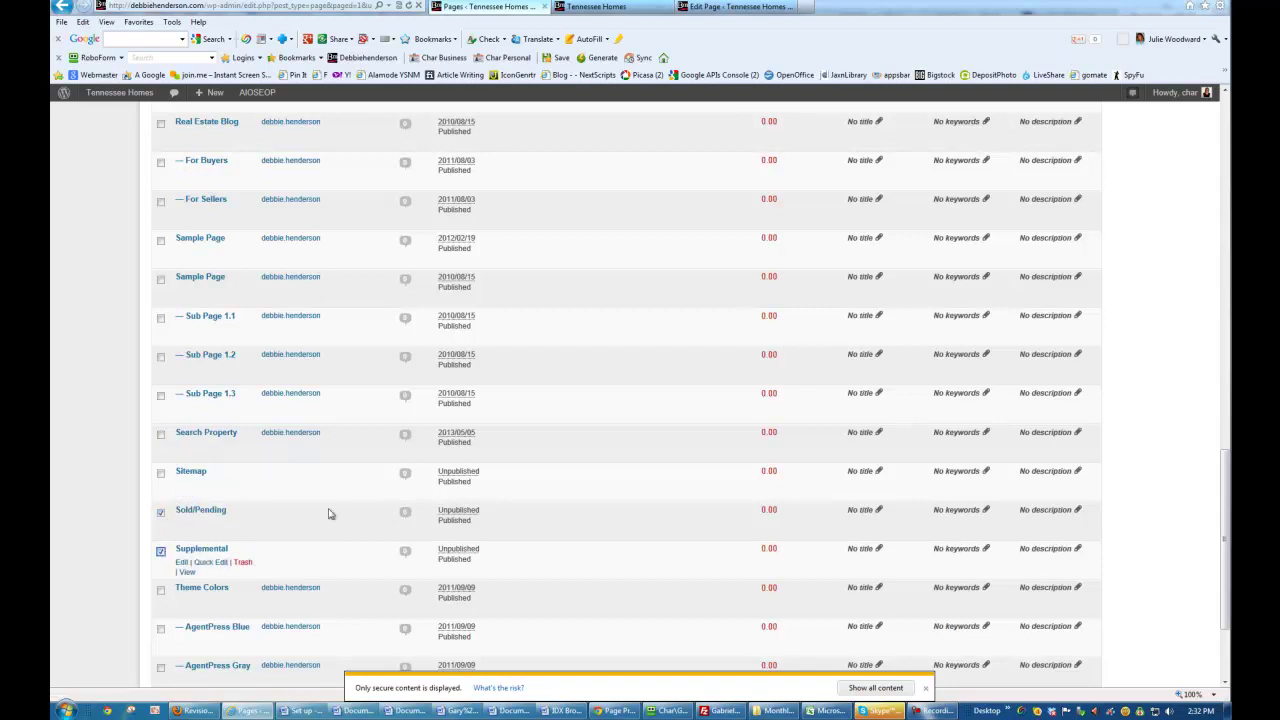
{"action": "scroll", "coordinate": [403, 363], "scroll_direction": "down", "scroll_amount": 2}
{"action": "scroll", "coordinate": [320, 233], "scroll_direction": "up", "scroll_amount": 4}
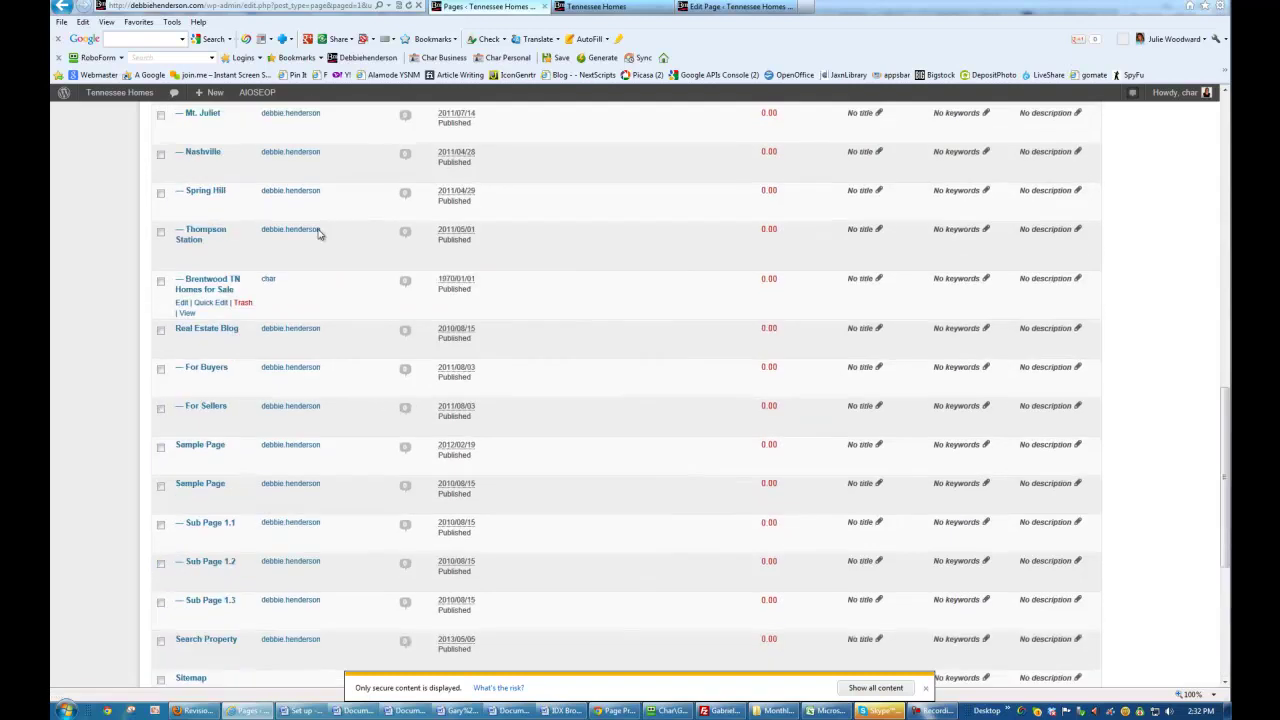
{"action": "scroll", "coordinate": [320, 233], "scroll_direction": "up", "scroll_amount": 5}
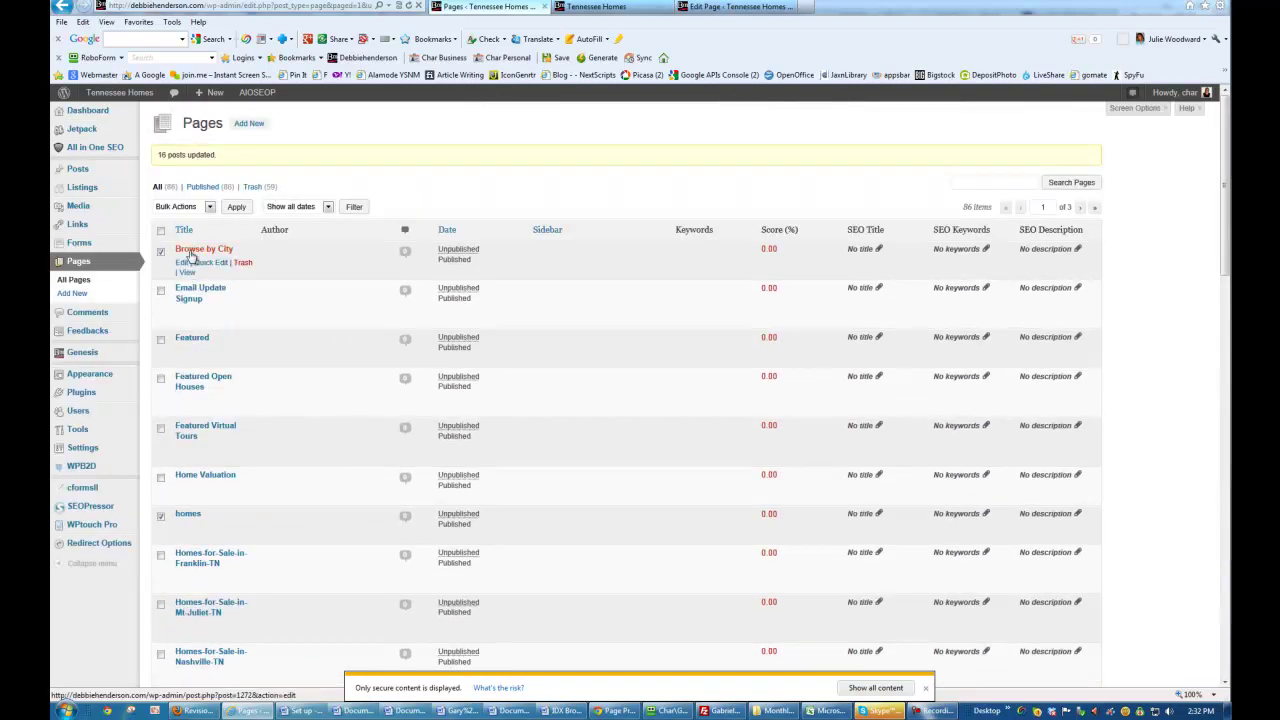
Add the My Account page to the checked group of pages.
{"action": "scroll", "coordinate": [190, 256], "scroll_direction": "down", "scroll_amount": 1}
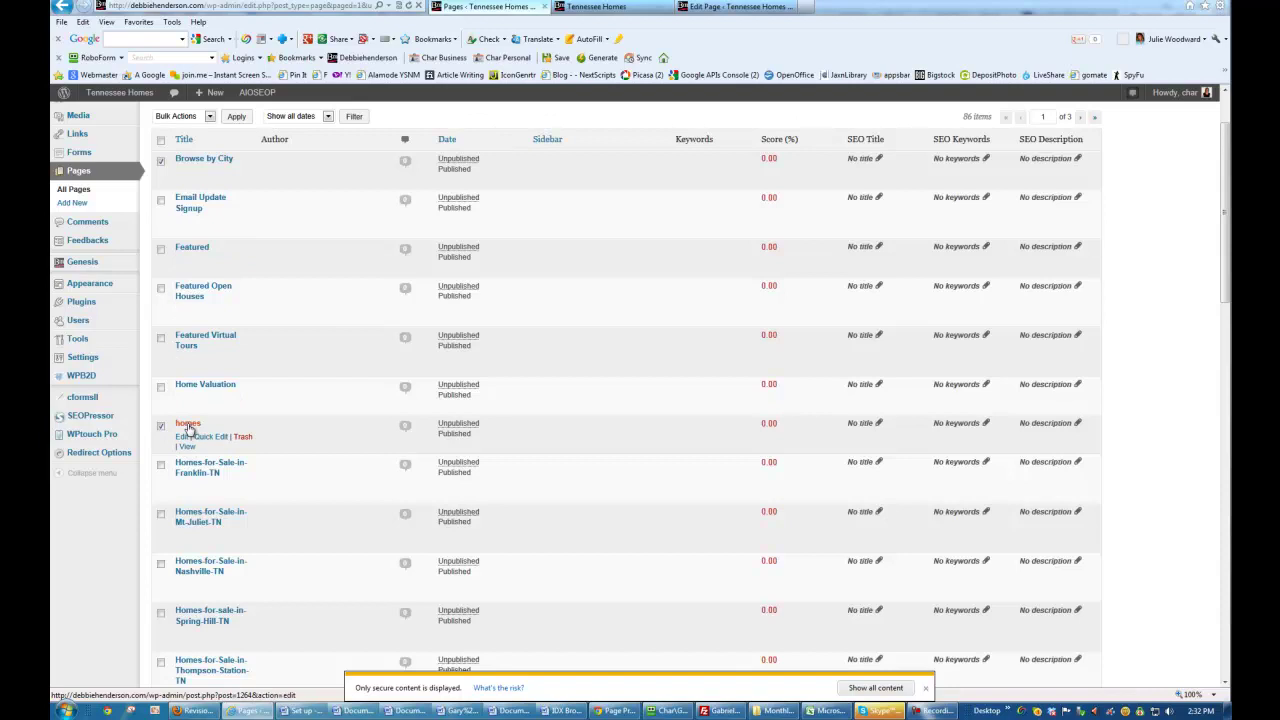
{"action": "scroll", "coordinate": [205, 438], "scroll_direction": "down", "scroll_amount": 3}
{"action": "scroll", "coordinate": [320, 346], "scroll_direction": "down", "scroll_amount": 2}
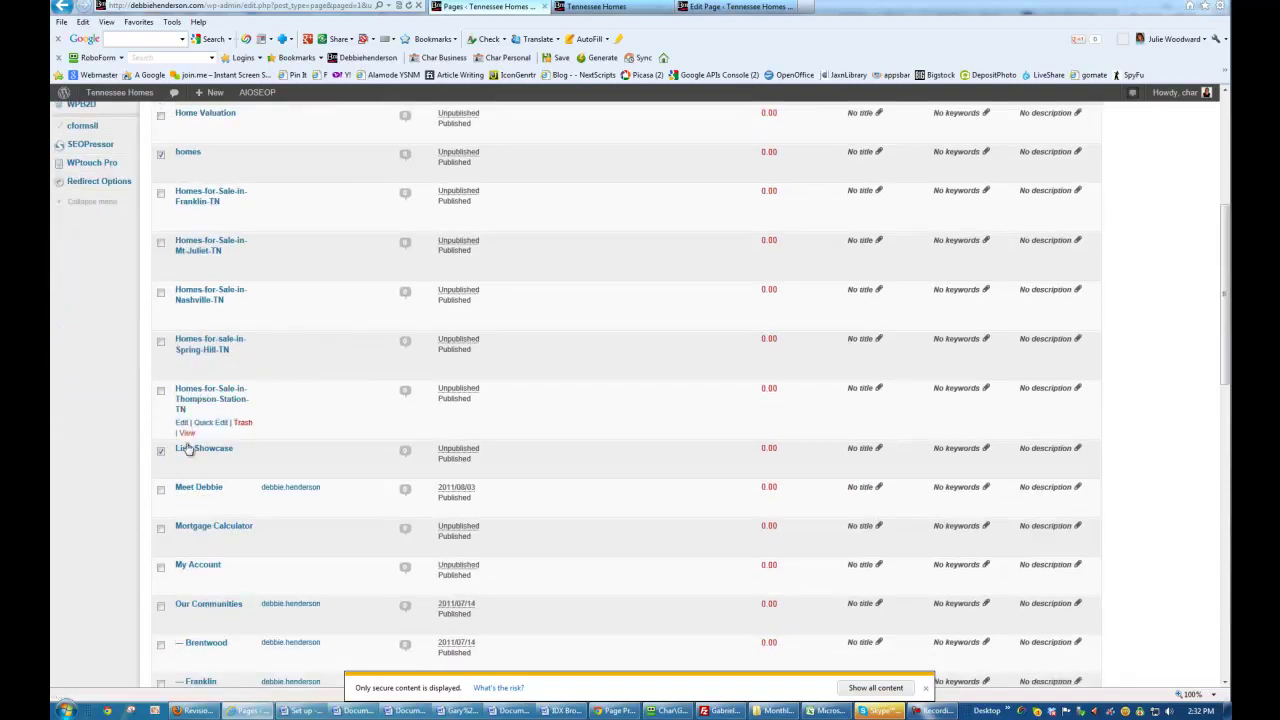
{"action": "scroll", "coordinate": [365, 345], "scroll_direction": "down", "scroll_amount": 2}
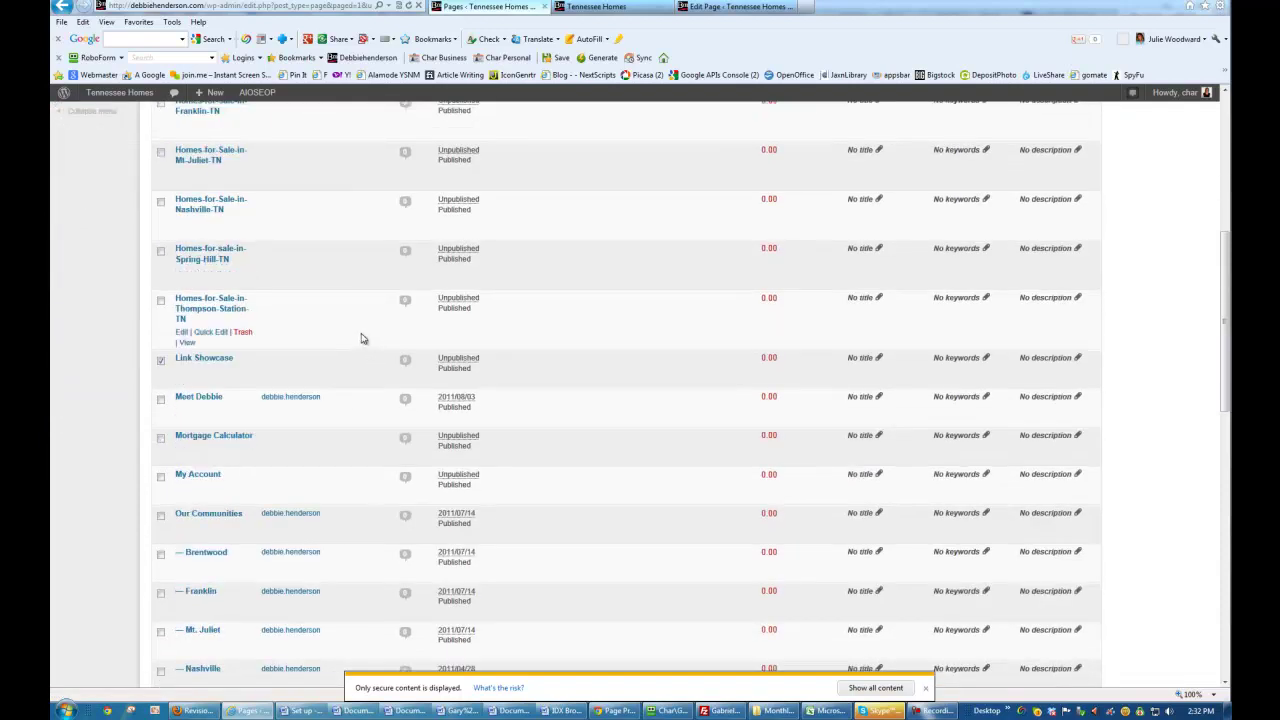
{"action": "left_click", "coordinate": [160, 478]}
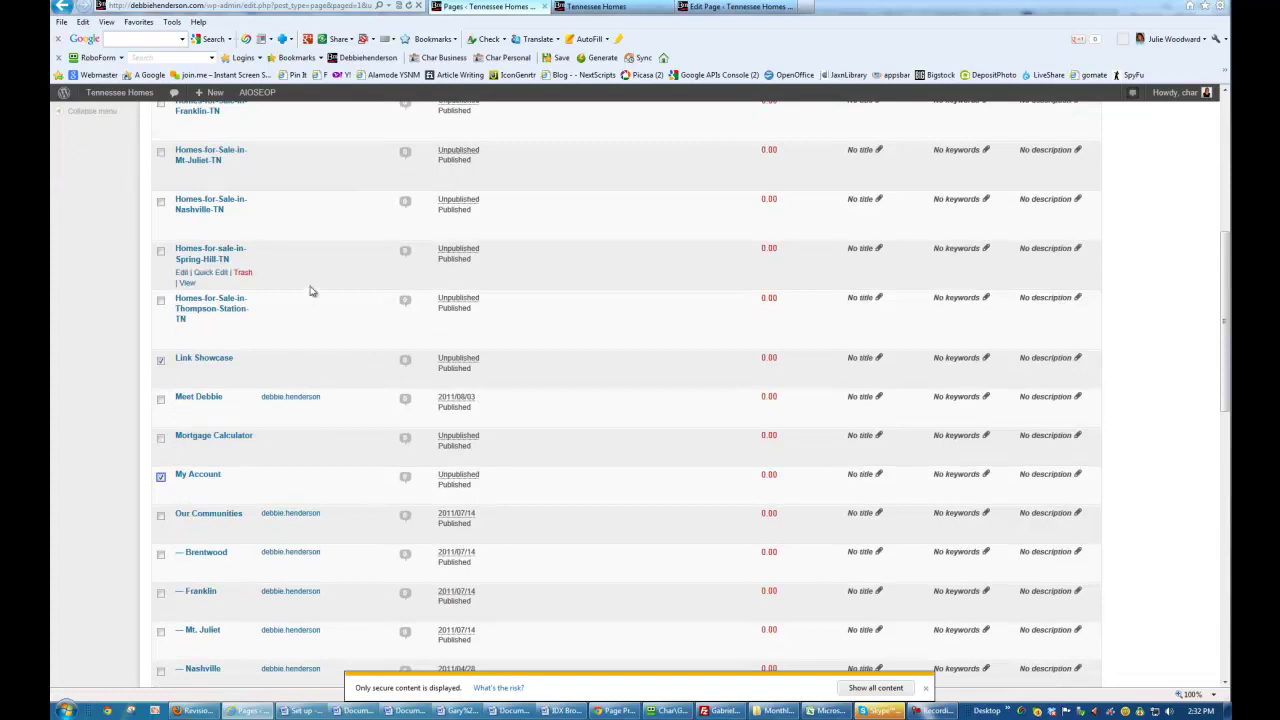
{"action": "scroll", "coordinate": [329, 267], "scroll_direction": "down", "scroll_amount": 4}
{"action": "scroll", "coordinate": [327, 268], "scroll_direction": "down", "scroll_amount": 6}
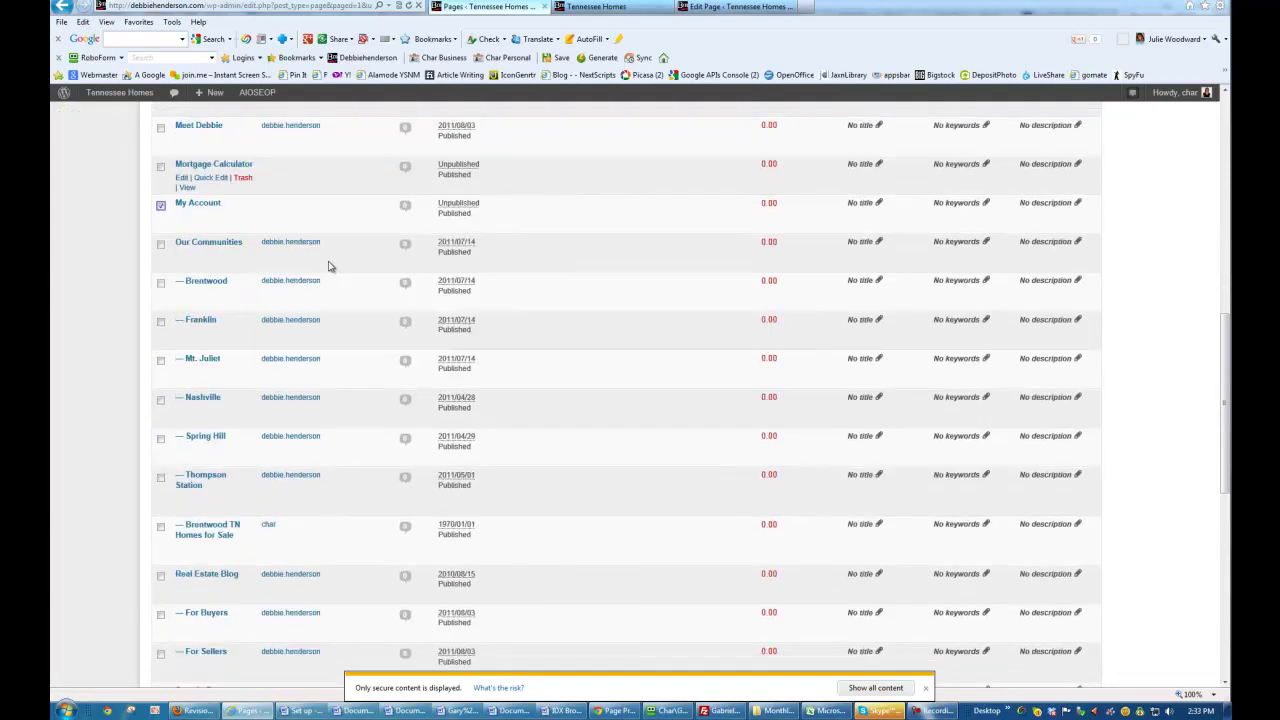
{"action": "scroll", "coordinate": [323, 270], "scroll_direction": "down", "scroll_amount": 4}
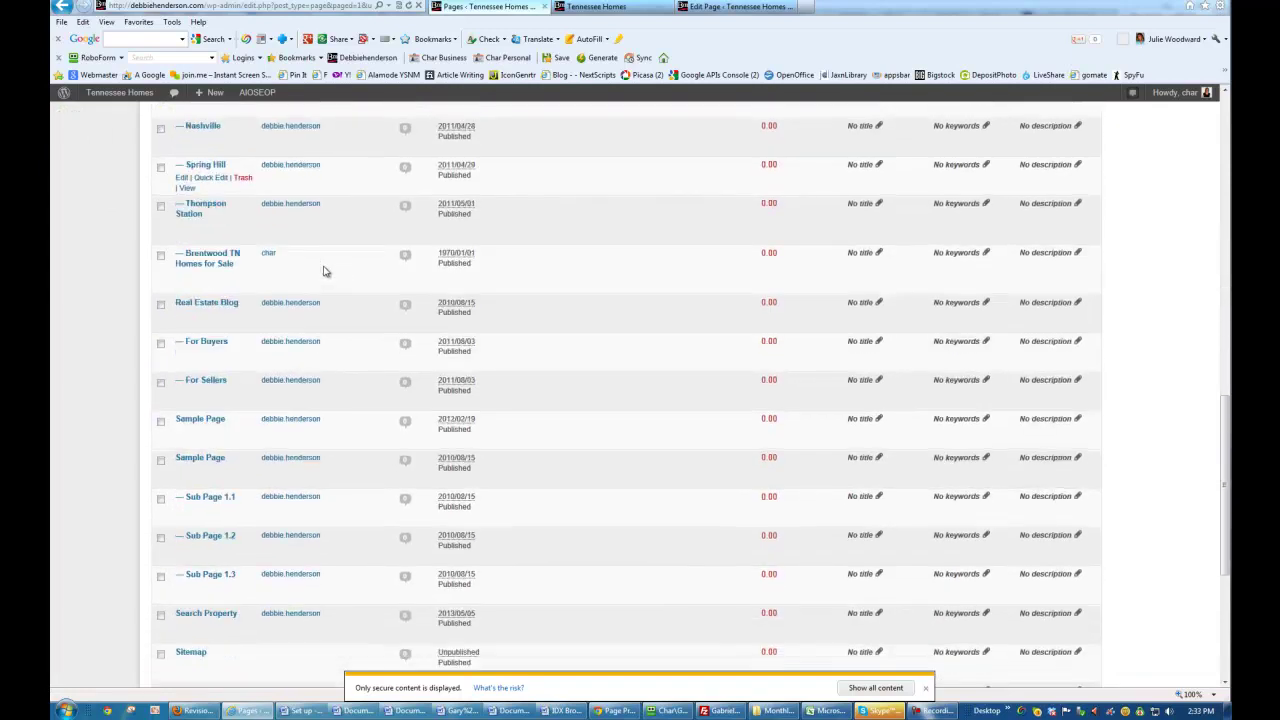
{"action": "scroll", "coordinate": [320, 276], "scroll_direction": "down", "scroll_amount": 2}
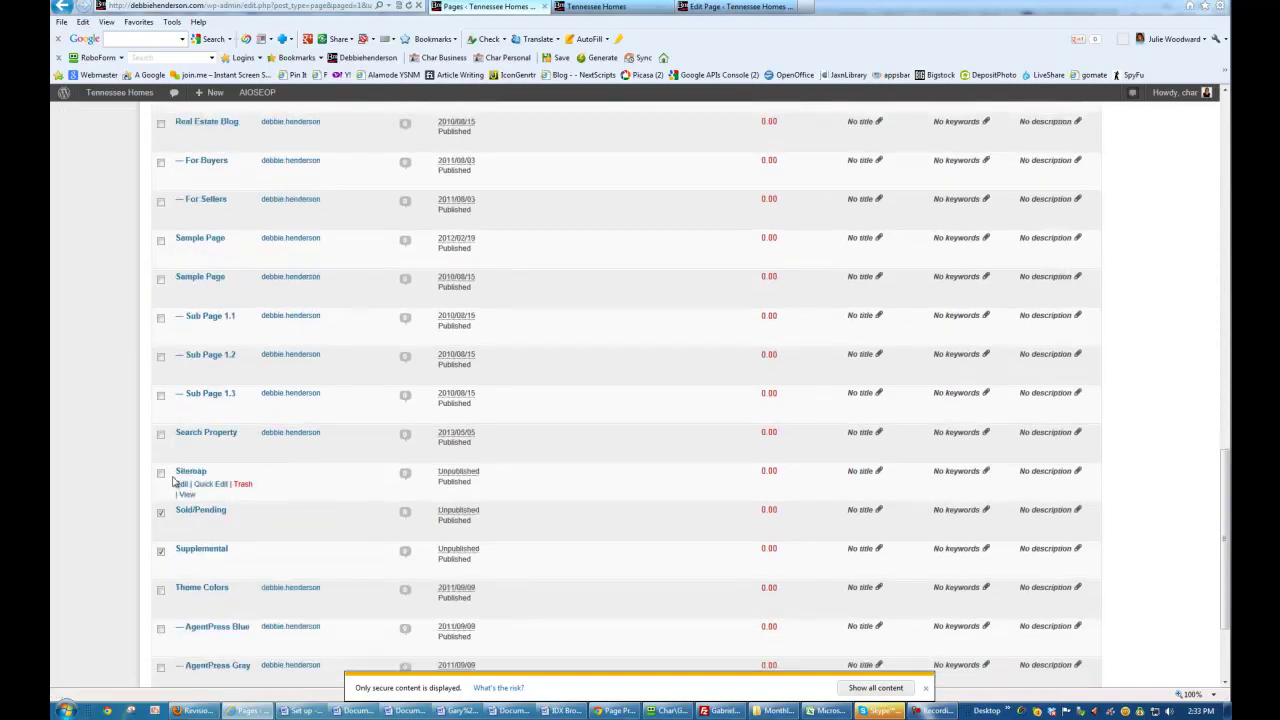
{"action": "scroll", "coordinate": [323, 434], "scroll_direction": "down", "scroll_amount": 2}
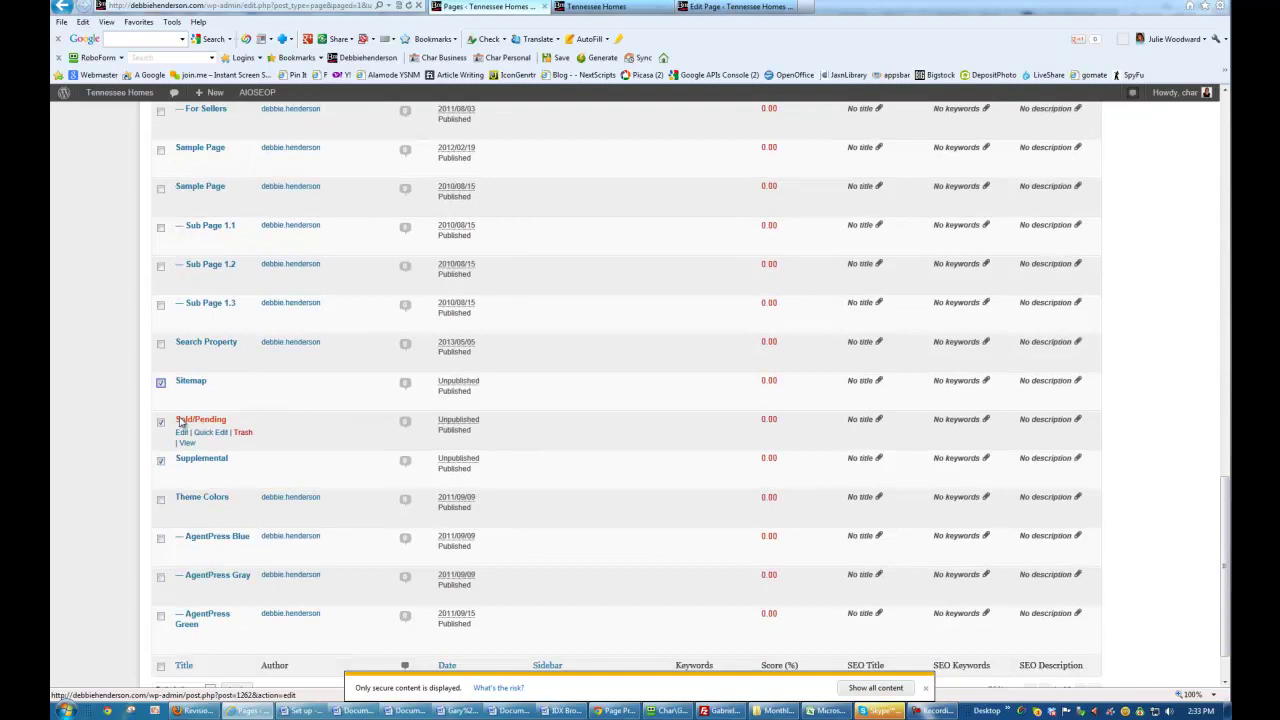
{"action": "scroll", "coordinate": [262, 378], "scroll_direction": "up", "scroll_amount": 15}
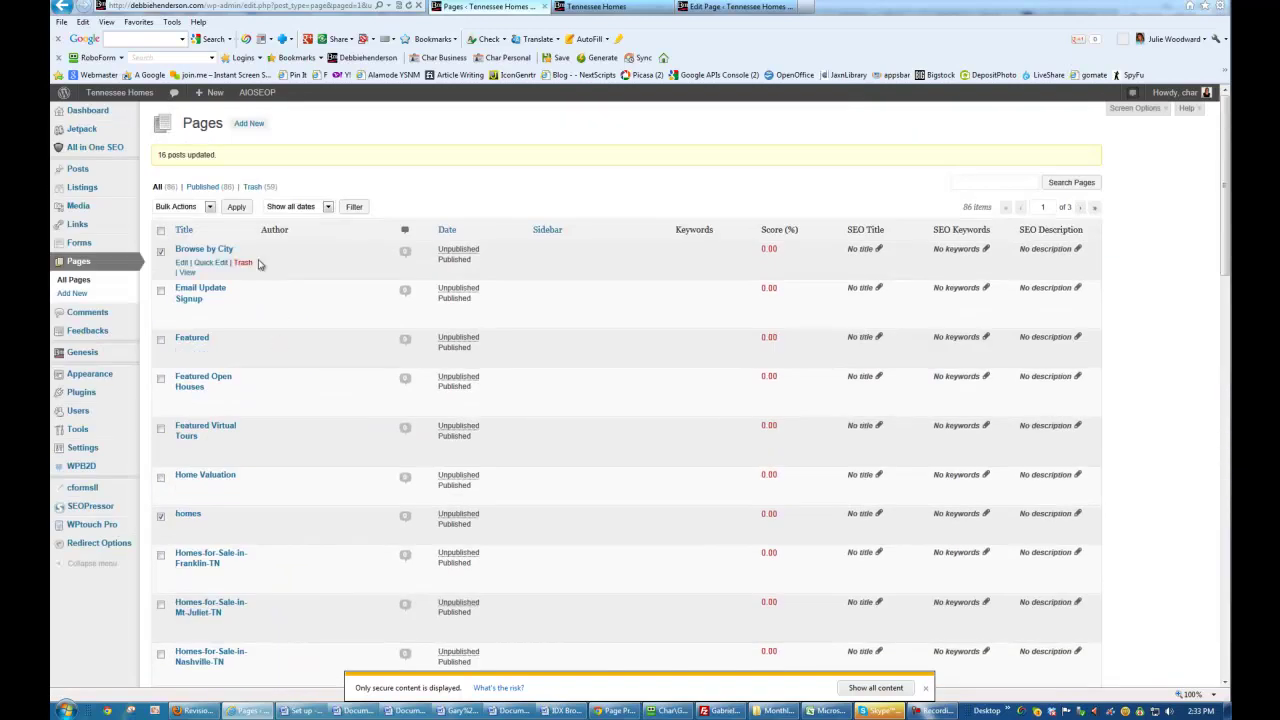
Bulk edit the seven checked pages to set their parent to Basic Search.
{"action": "left_click", "coordinate": [182, 206]}
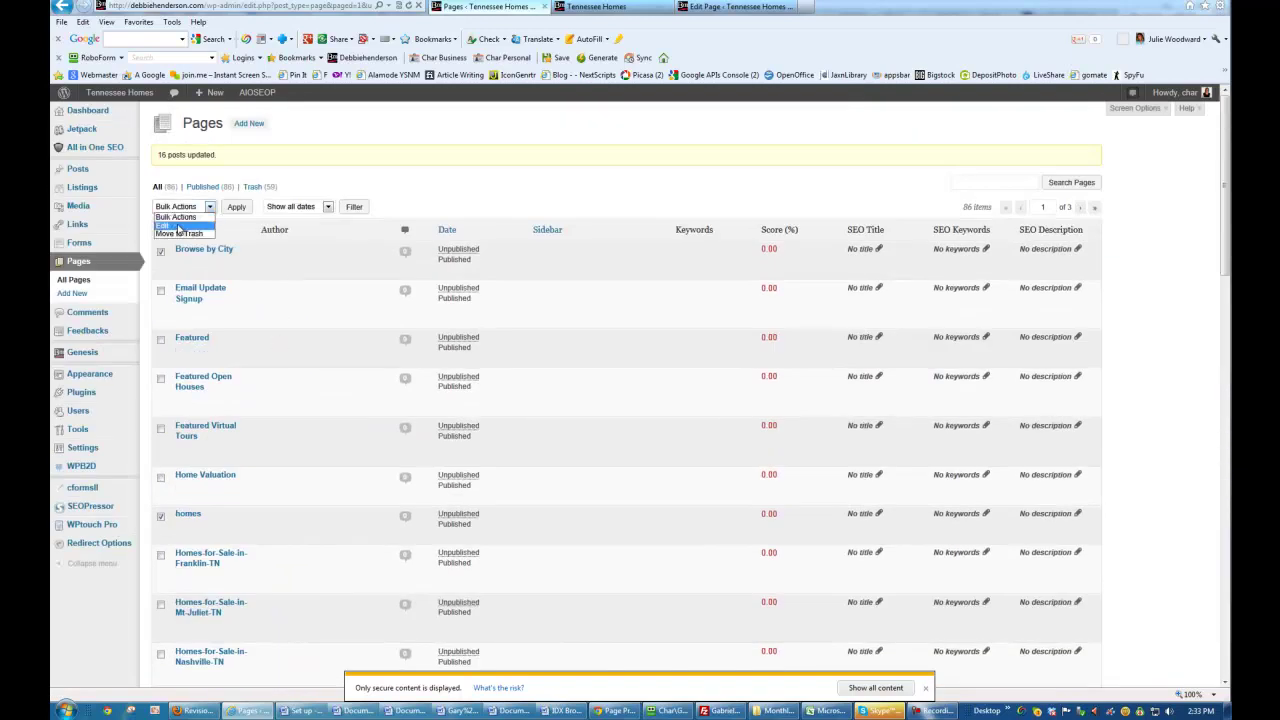
{"action": "left_click", "coordinate": [180, 226]}
{"action": "left_click", "coordinate": [237, 207]}
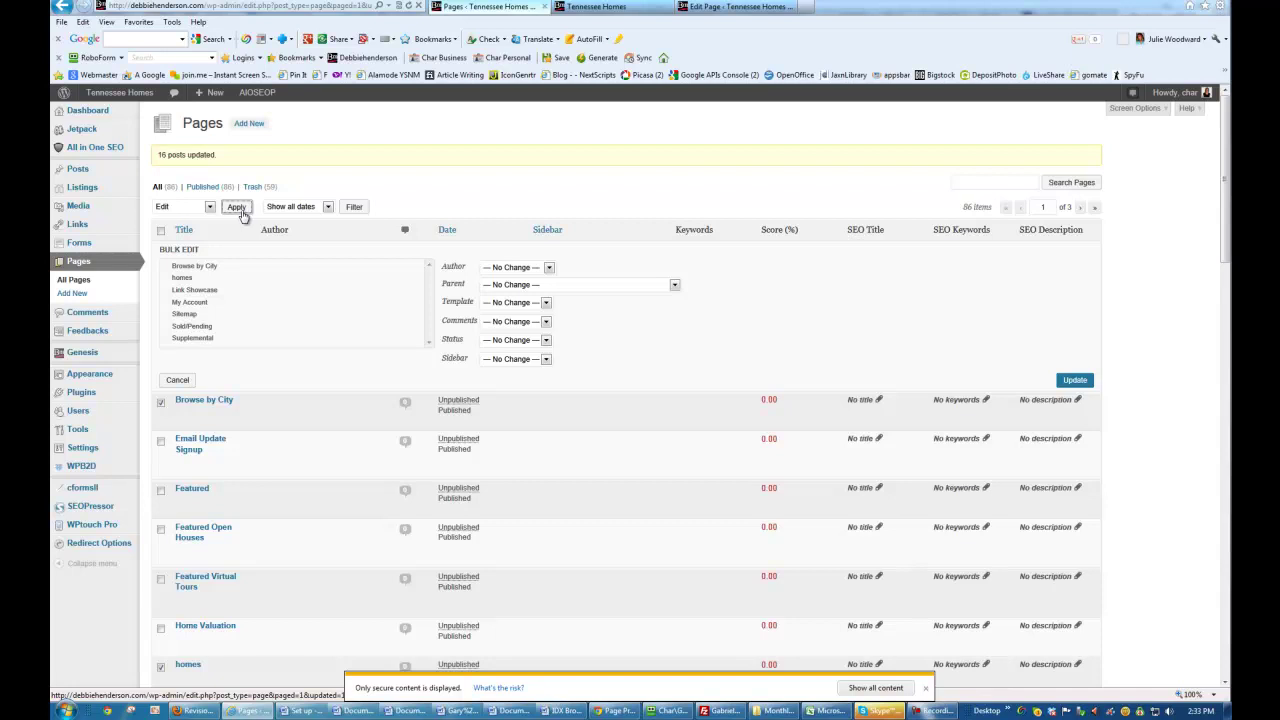
{"action": "left_click", "coordinate": [514, 285]}
{"action": "scroll", "coordinate": [531, 456], "scroll_direction": "down", "scroll_amount": 2}
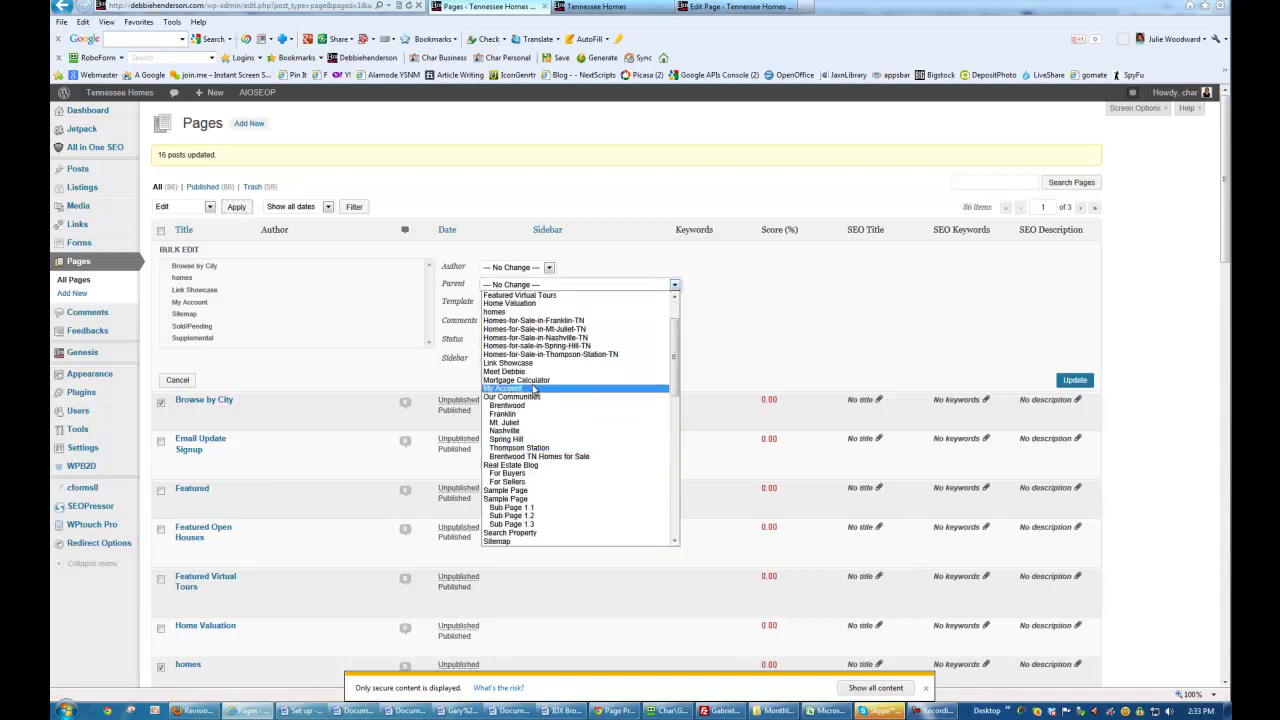
{"action": "scroll", "coordinate": [560, 385], "scroll_direction": "down", "scroll_amount": 6}
{"action": "scroll", "coordinate": [541, 354], "scroll_direction": "up", "scroll_amount": 1}
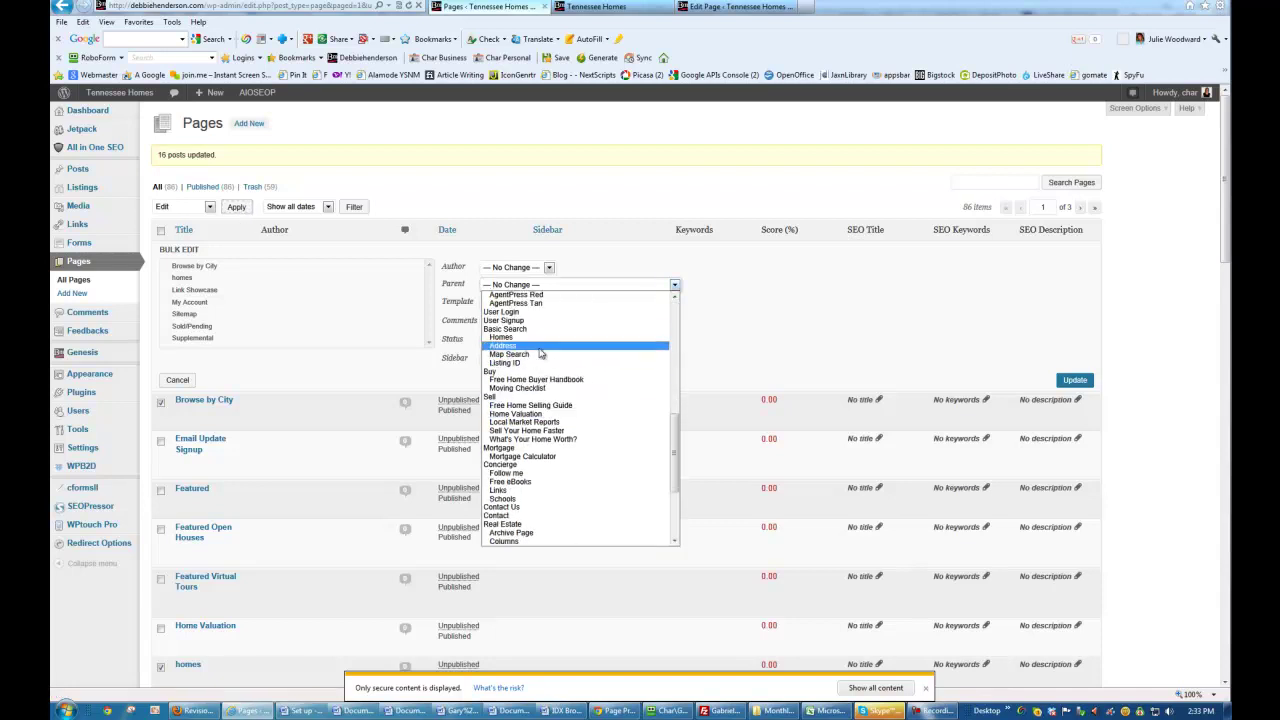
{"action": "scroll", "coordinate": [540, 350], "scroll_direction": "down", "scroll_amount": 5}
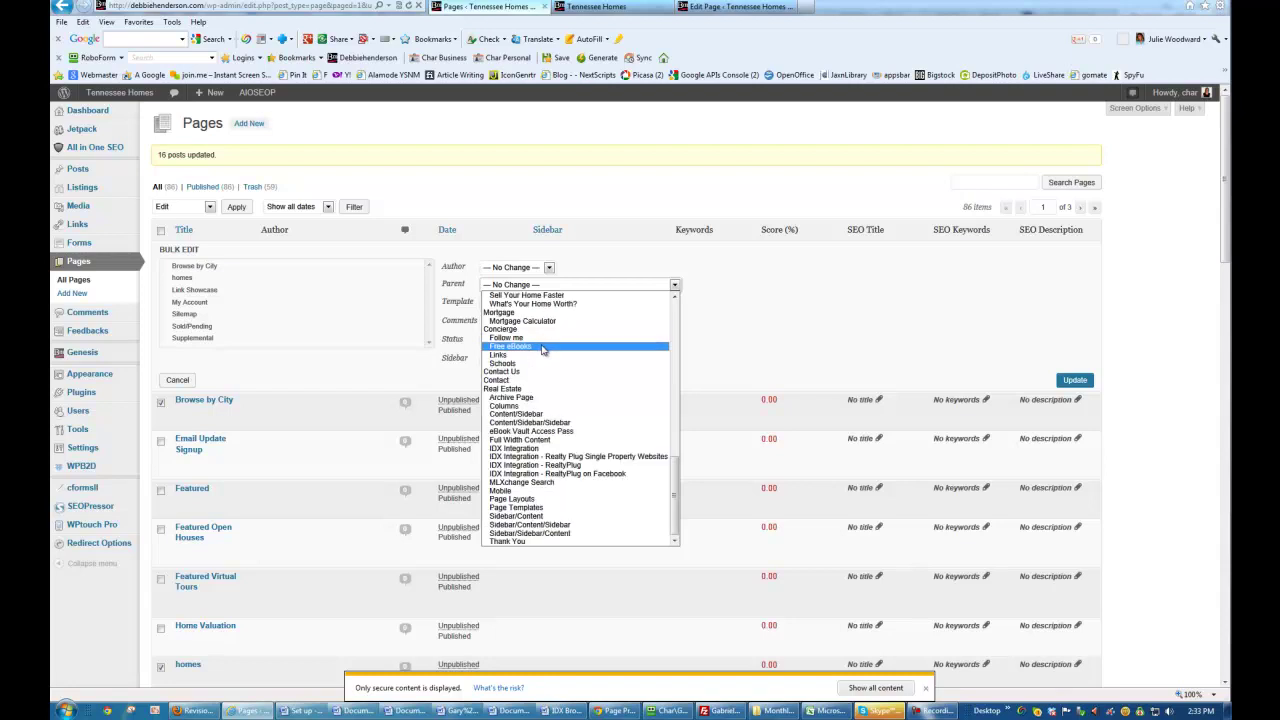
{"action": "scroll", "coordinate": [538, 352], "scroll_direction": "up", "scroll_amount": 6}
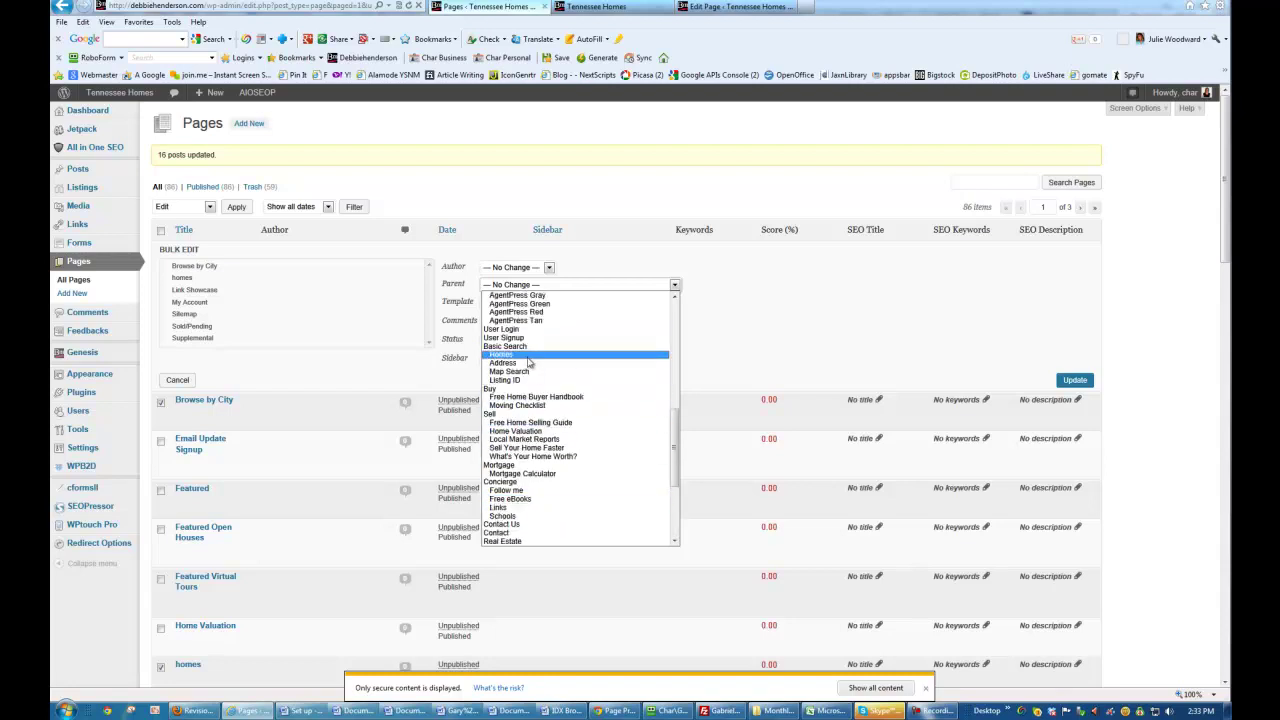
{"action": "left_click", "coordinate": [531, 353]}
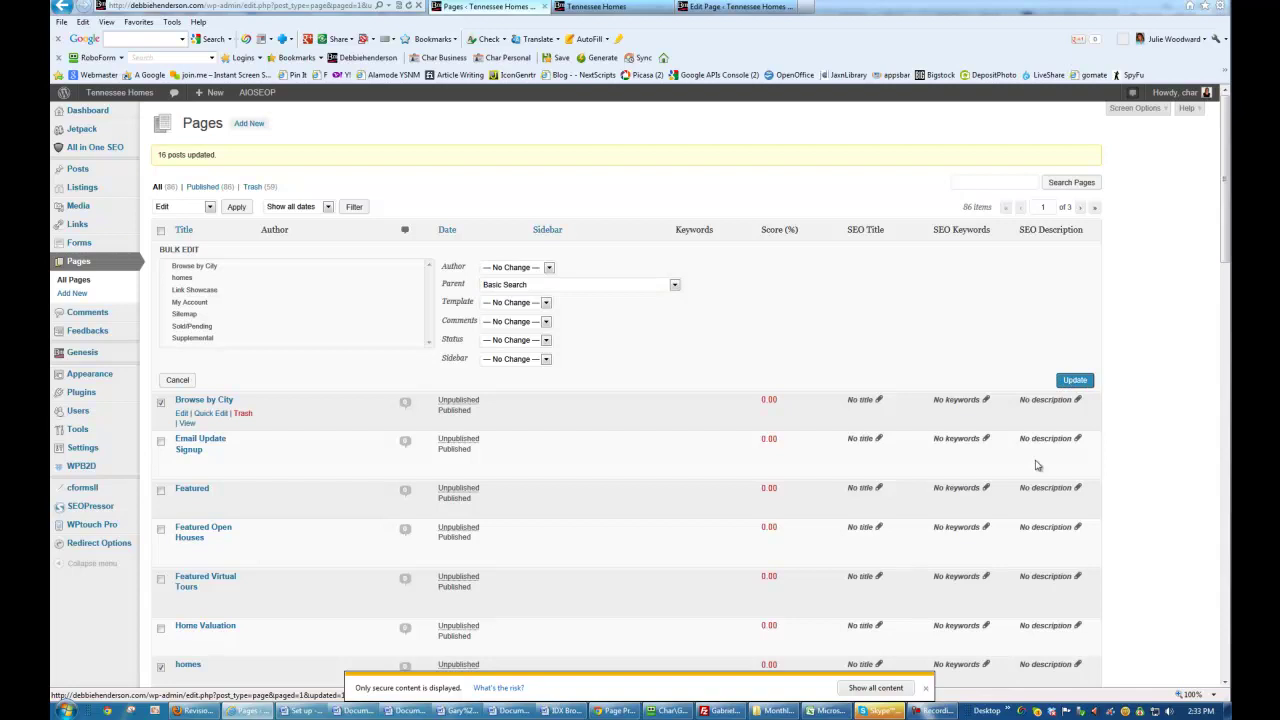
{"action": "mouse_move", "coordinate": [938, 714]}
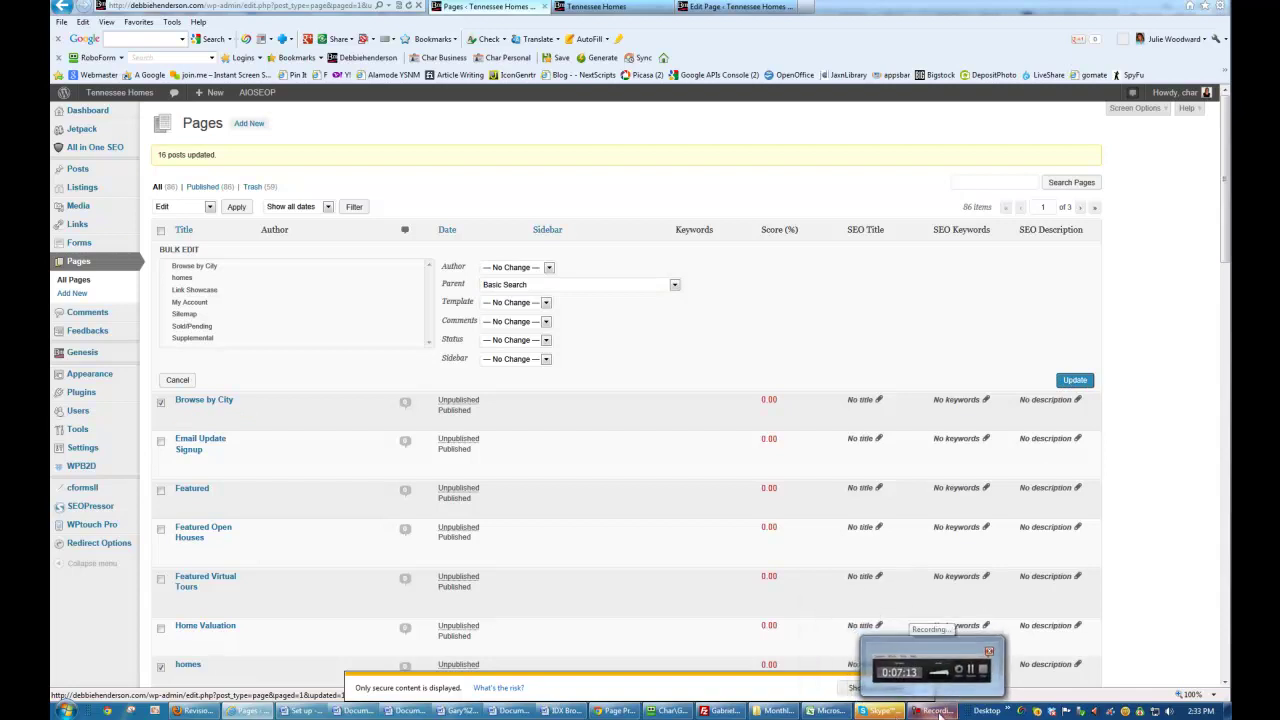
{"action": "left_click", "coordinate": [1073, 380]}
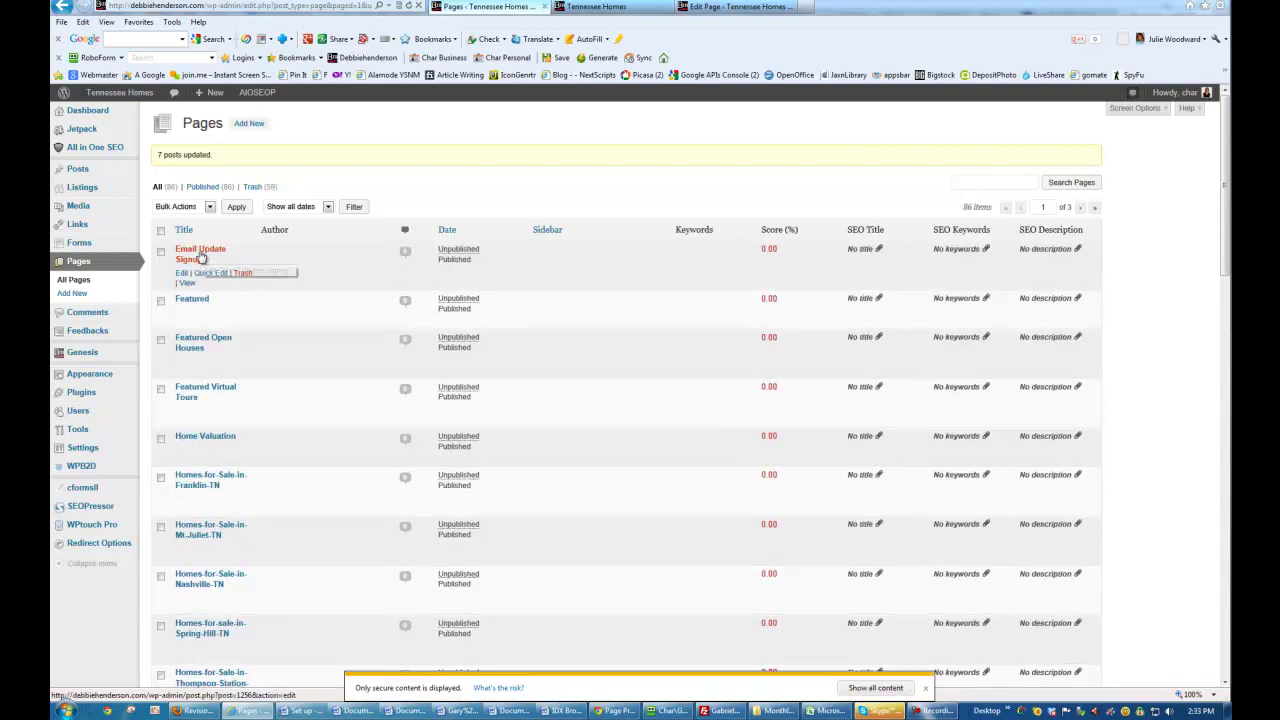
Quick Edit Email Update Signup, set its parent to Buy, and save.
{"action": "left_click", "coordinate": [208, 274]}
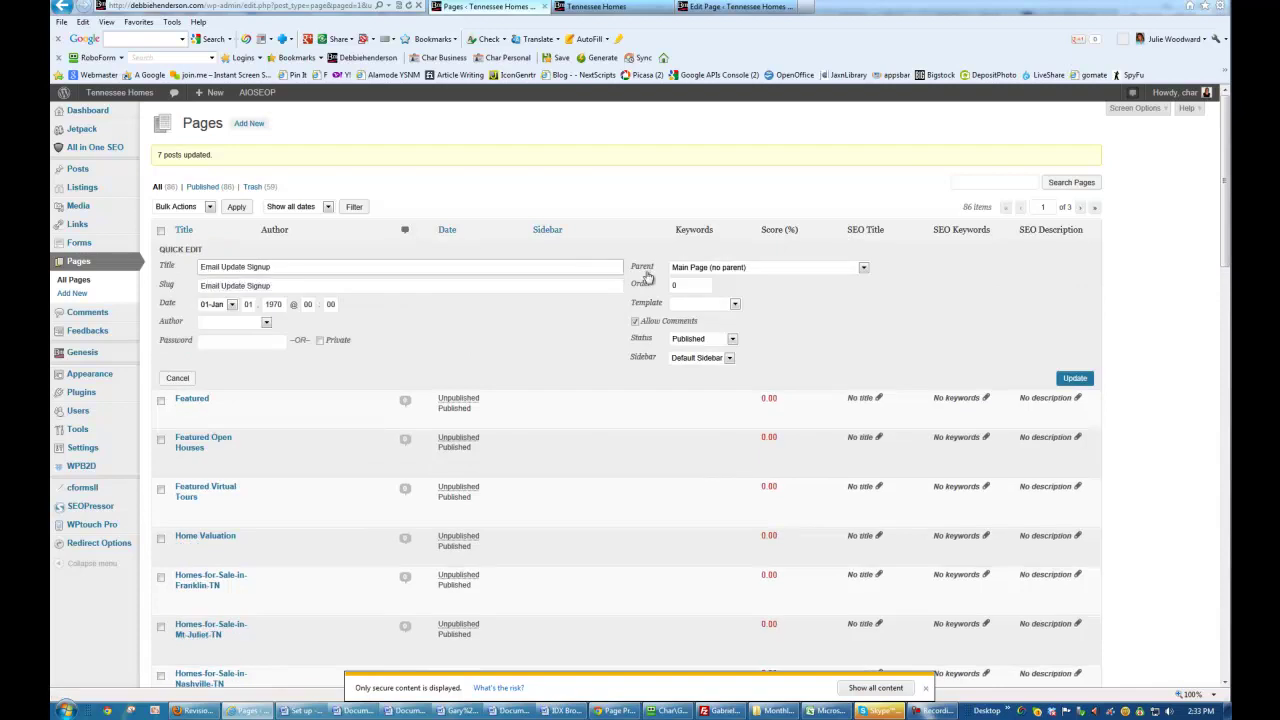
{"action": "left_click", "coordinate": [714, 268]}
{"action": "scroll", "coordinate": [770, 440], "scroll_direction": "down", "scroll_amount": 1}
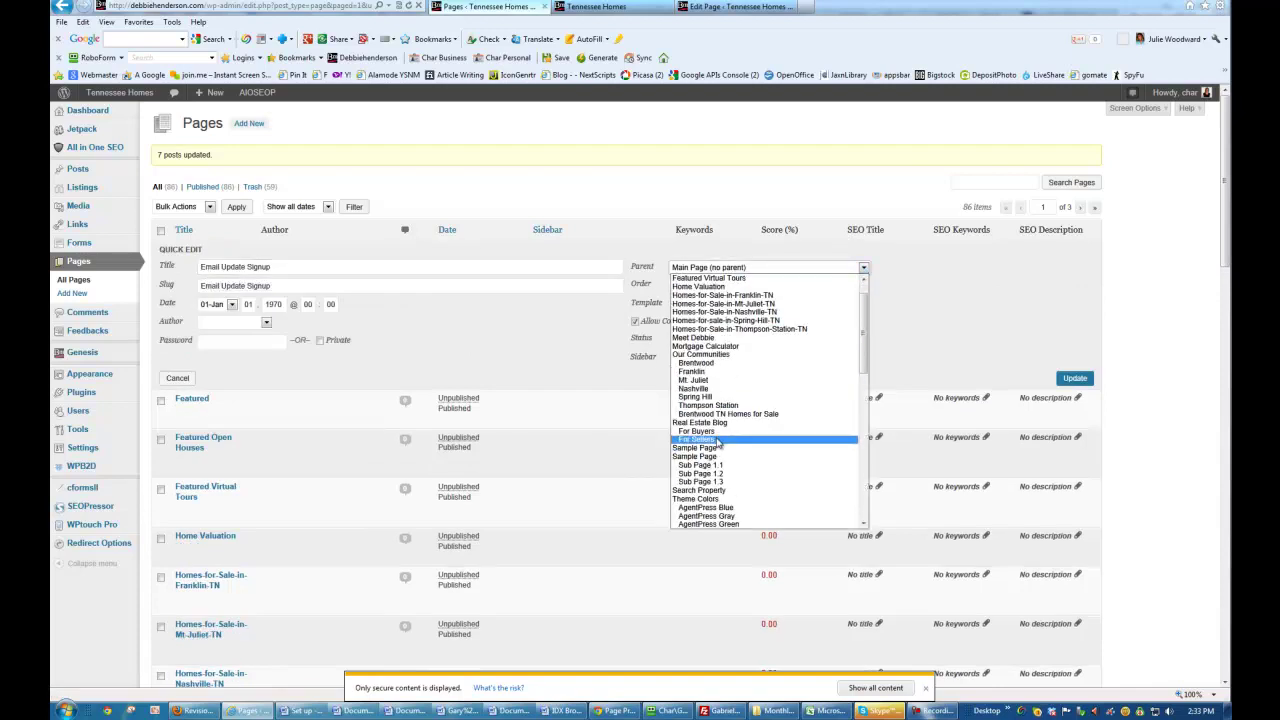
{"action": "scroll", "coordinate": [808, 345], "scroll_direction": "down", "scroll_amount": 7}
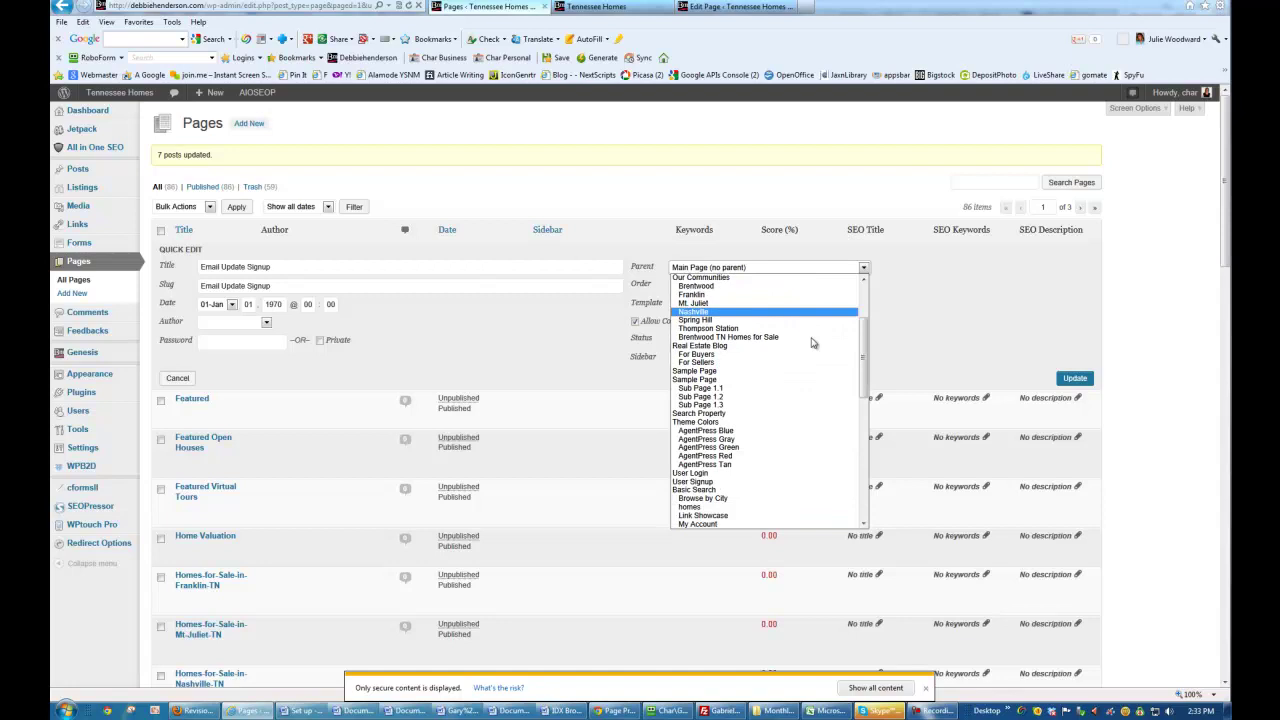
{"action": "scroll", "coordinate": [790, 400], "scroll_direction": "down", "scroll_amount": 3}
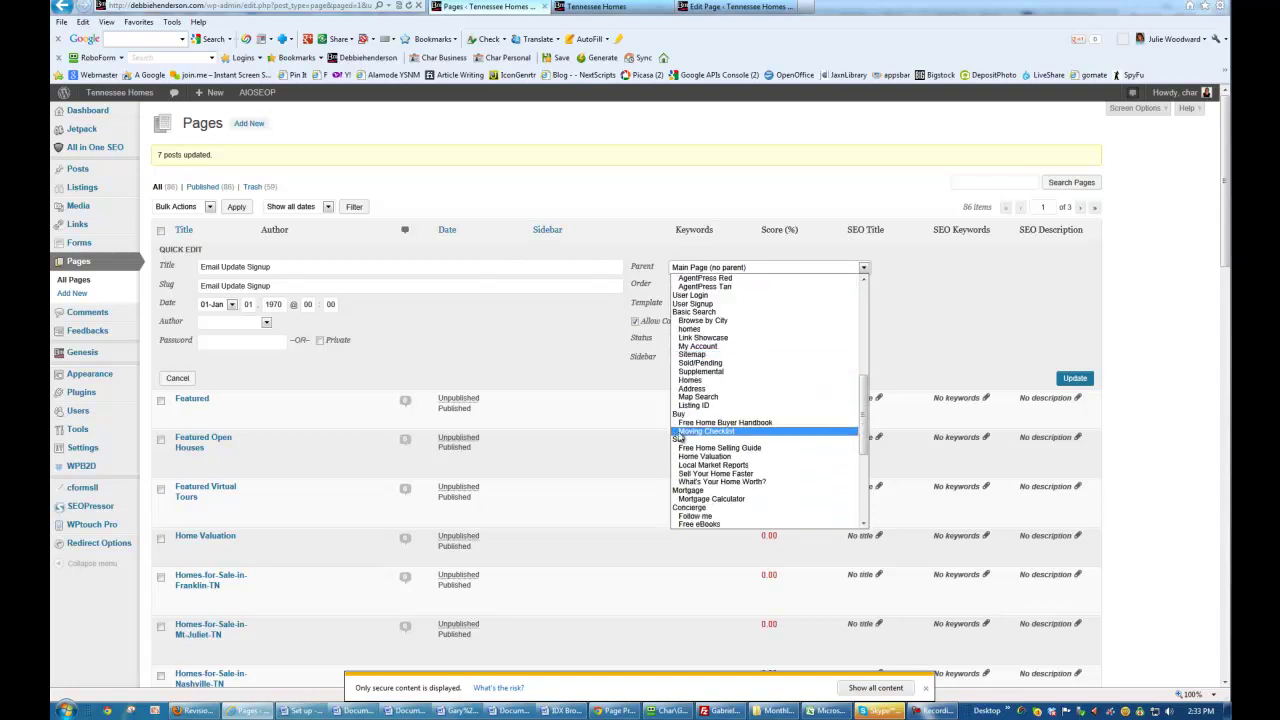
{"action": "left_click", "coordinate": [690, 414]}
{"action": "left_click", "coordinate": [1074, 378]}
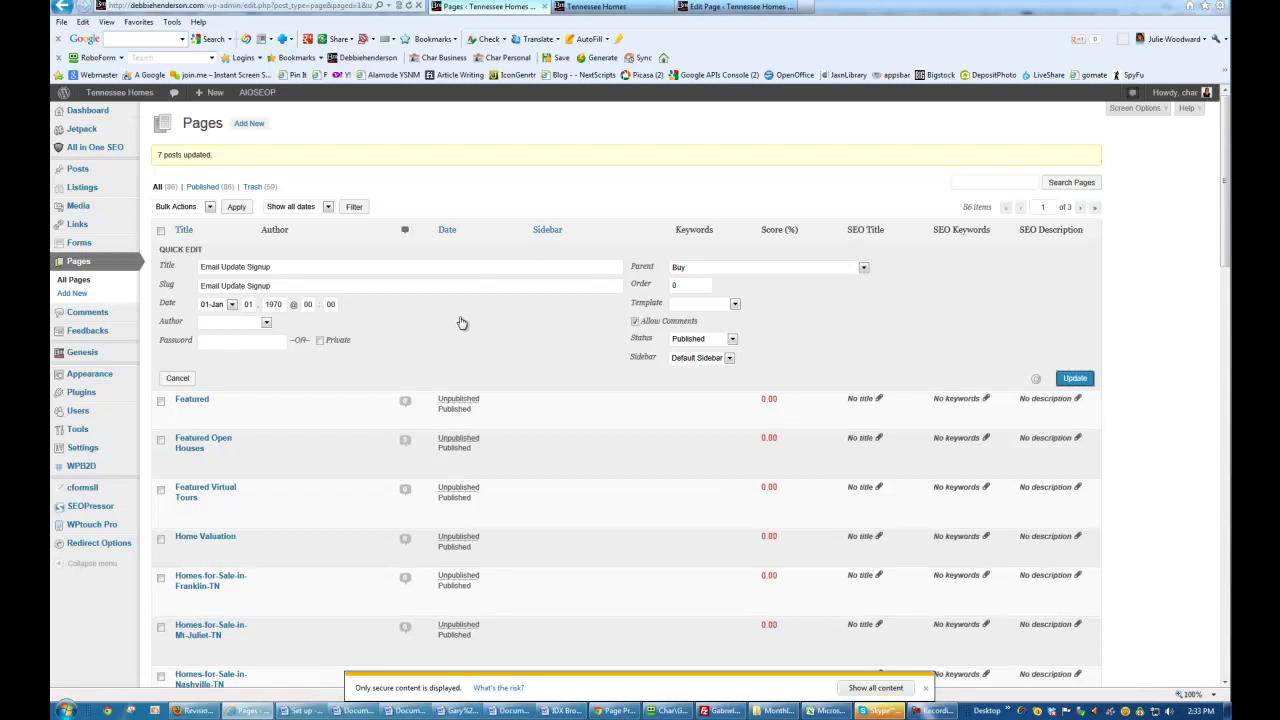
Check the live Search Properties submenu, then scroll the Pages list to compare its nesting.
{"action": "left_click", "coordinate": [596, 7]}
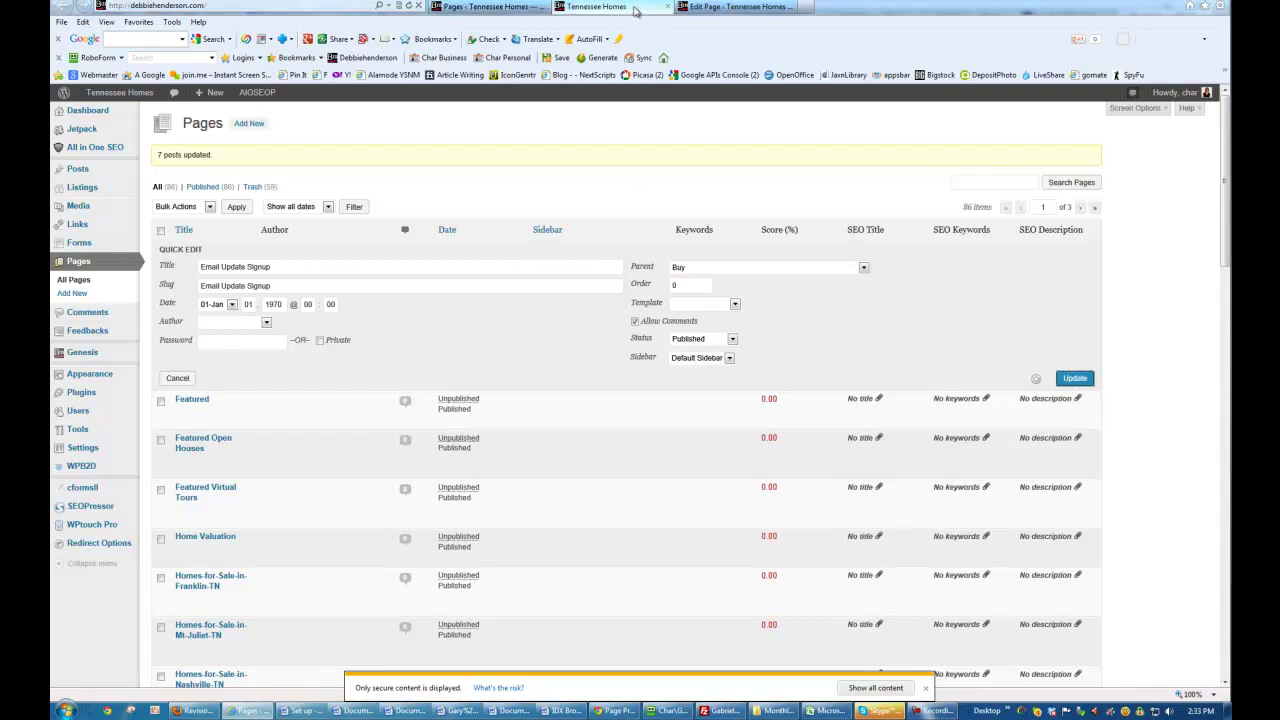
{"action": "mouse_move", "coordinate": [418, 193]}
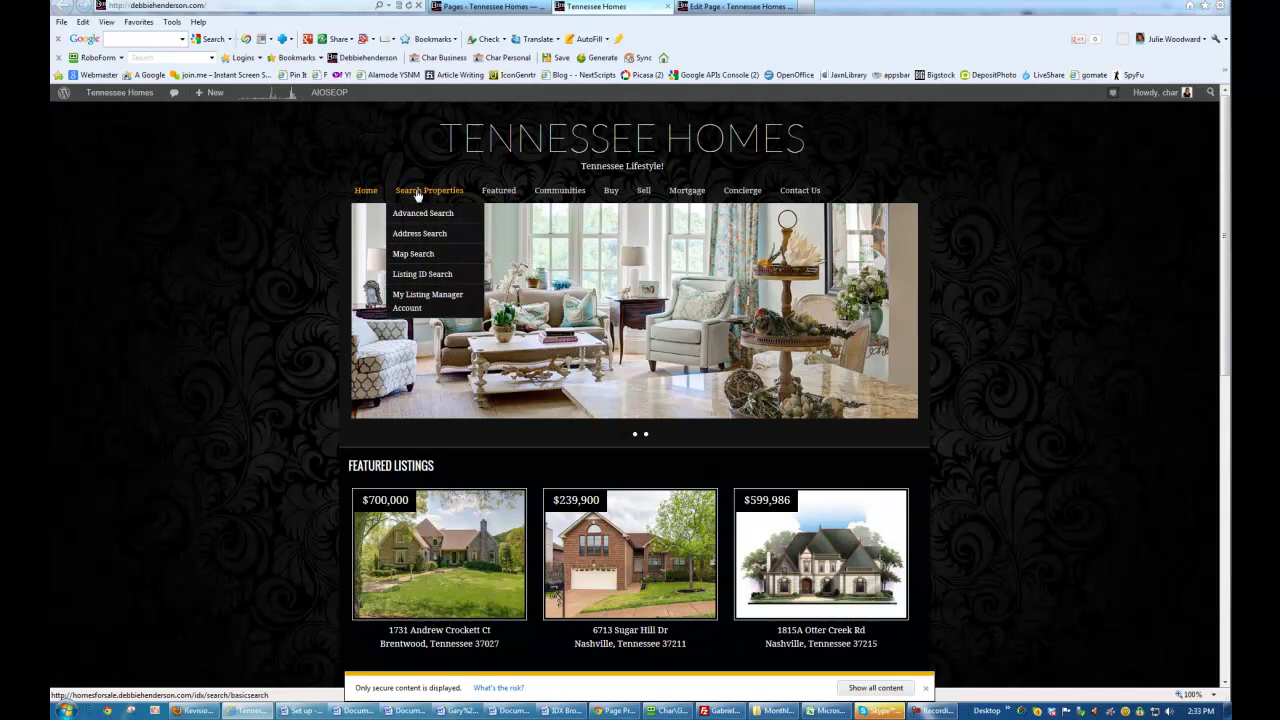
{"action": "left_click", "coordinate": [485, 6]}
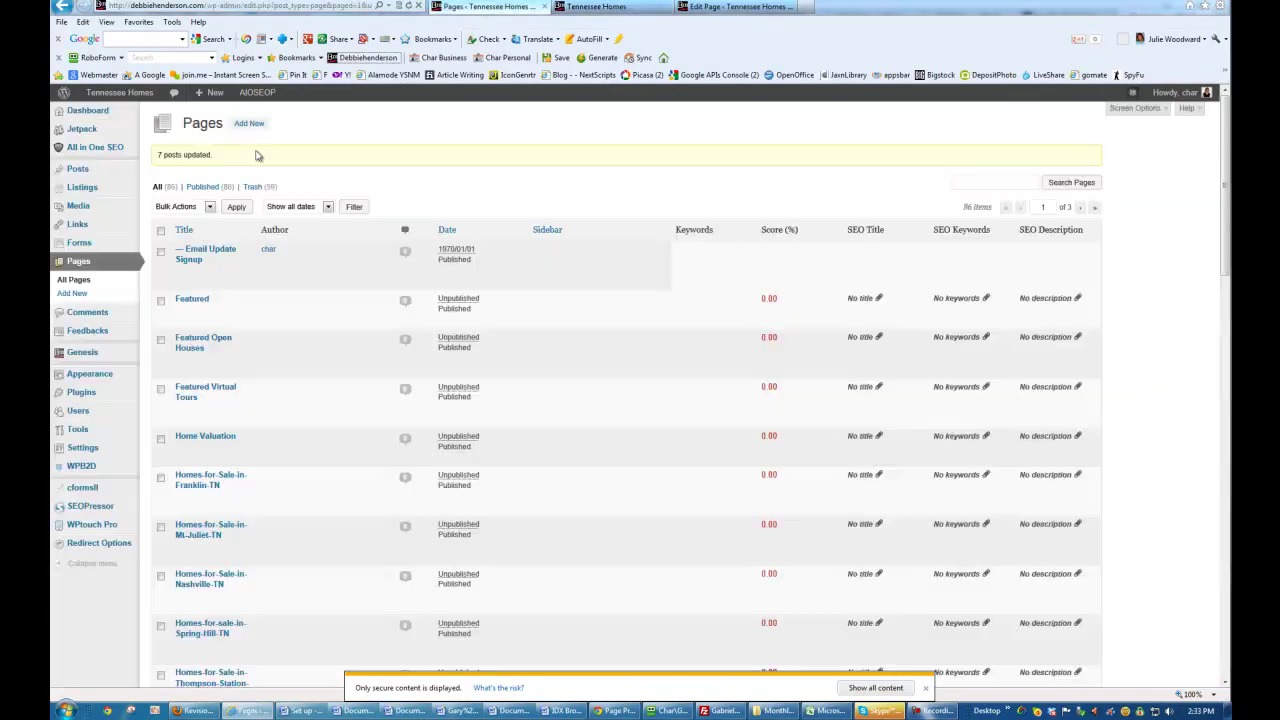
{"action": "scroll", "coordinate": [218, 369], "scroll_direction": "down", "scroll_amount": 3}
{"action": "scroll", "coordinate": [218, 369], "scroll_direction": "down", "scroll_amount": 4}
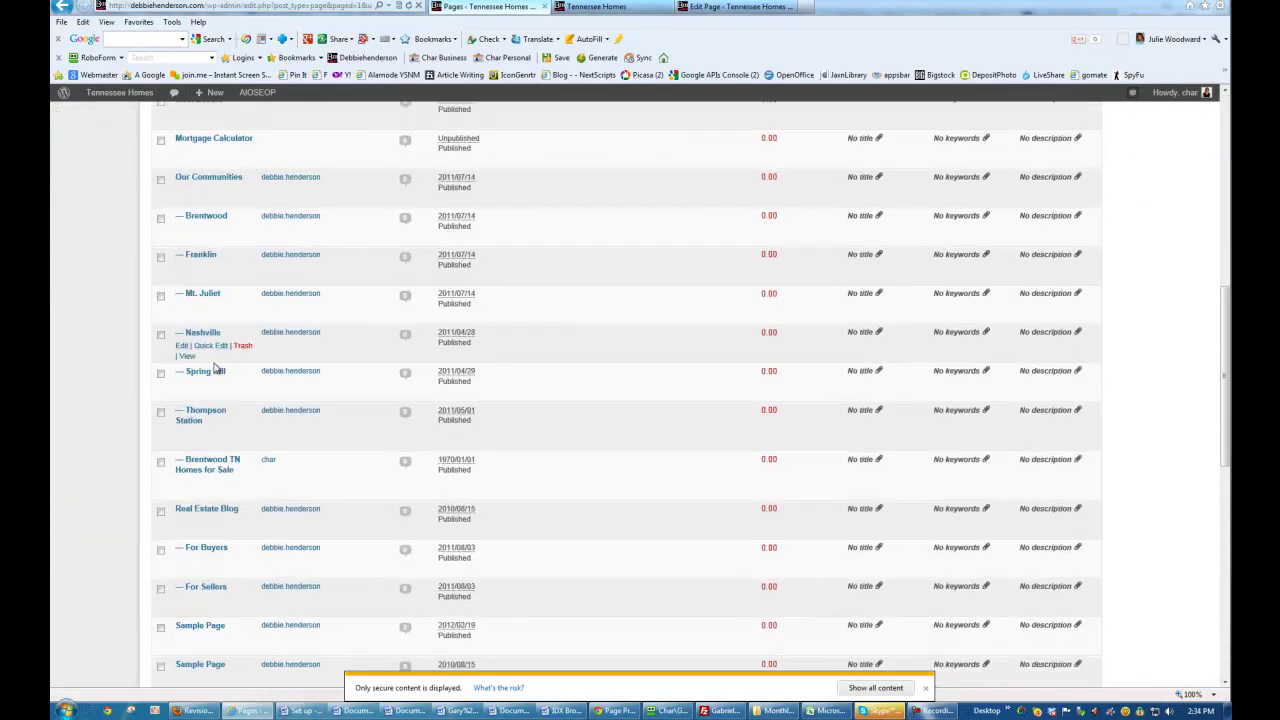
{"action": "scroll", "coordinate": [210, 368], "scroll_direction": "down", "scroll_amount": 4}
{"action": "scroll", "coordinate": [208, 373], "scroll_direction": "down", "scroll_amount": 4}
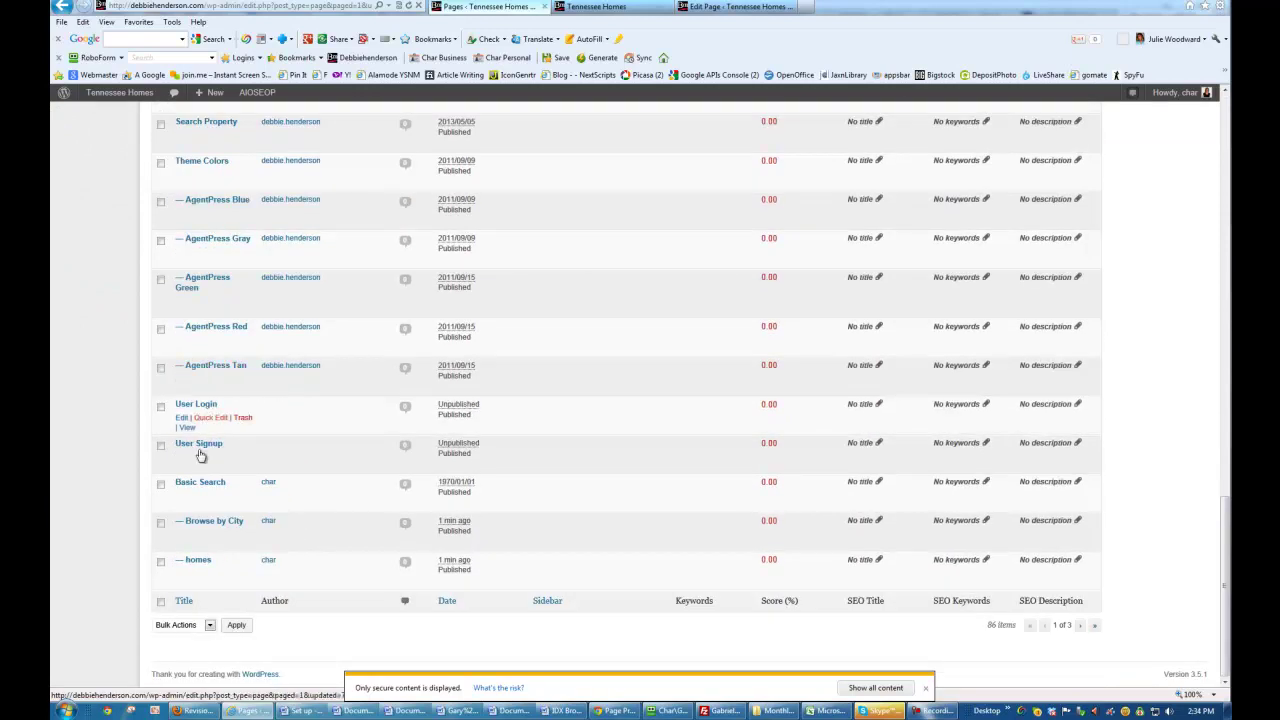
{"action": "scroll", "coordinate": [195, 362], "scroll_direction": "up", "scroll_amount": 2}
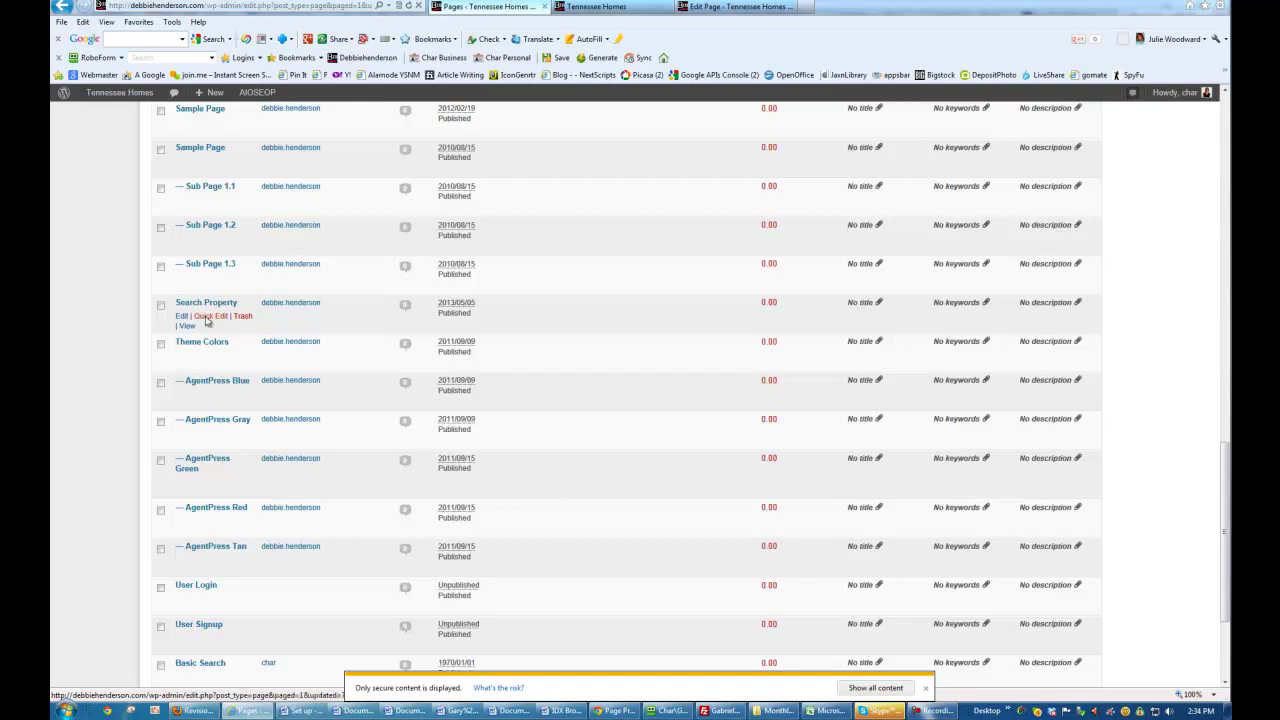
{"action": "scroll", "coordinate": [207, 318], "scroll_direction": "up", "scroll_amount": 15}
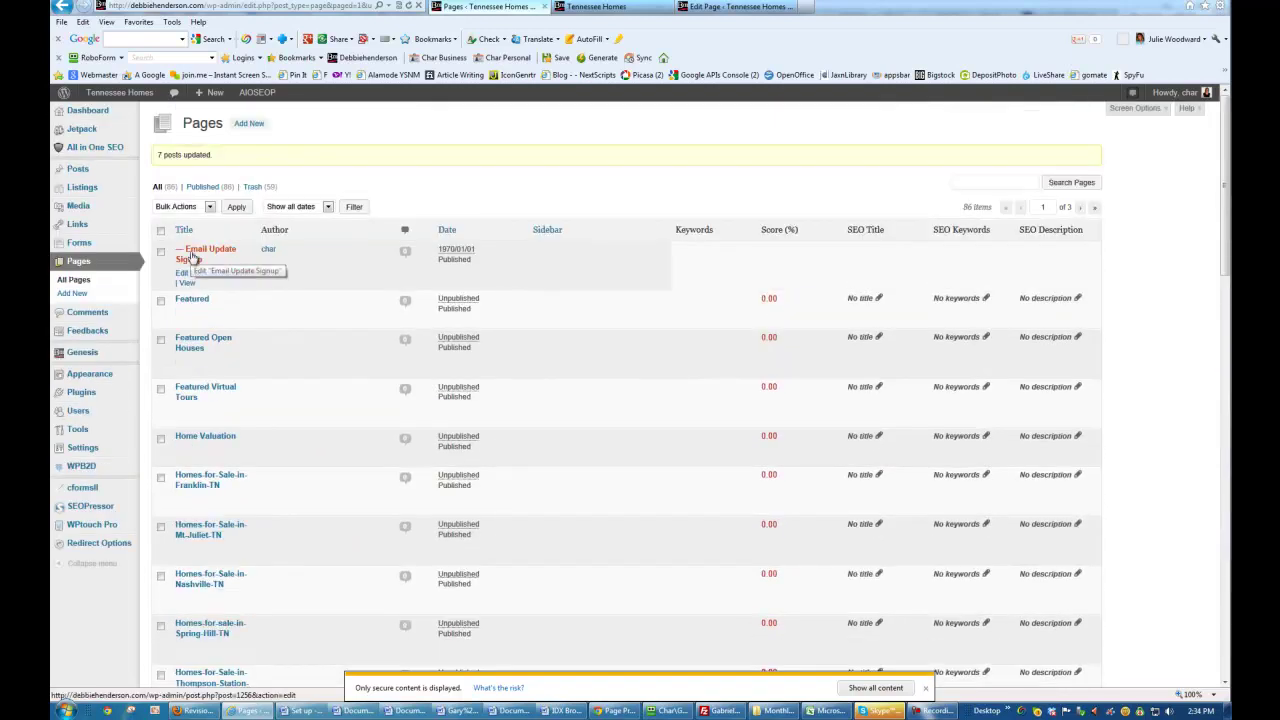
Show the live site's Featured submenu with Properties, Open Houses and Virtual Tours.
{"action": "left_click", "coordinate": [597, 6]}
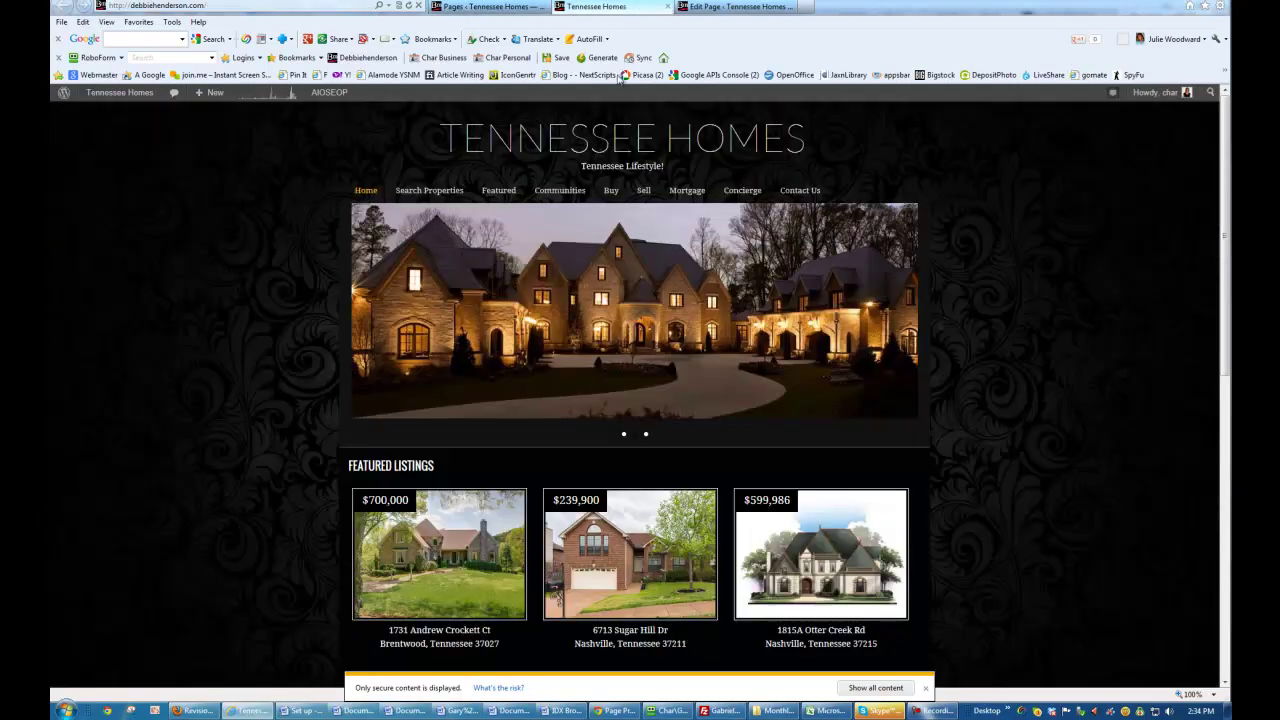
{"action": "mouse_move", "coordinate": [611, 193]}
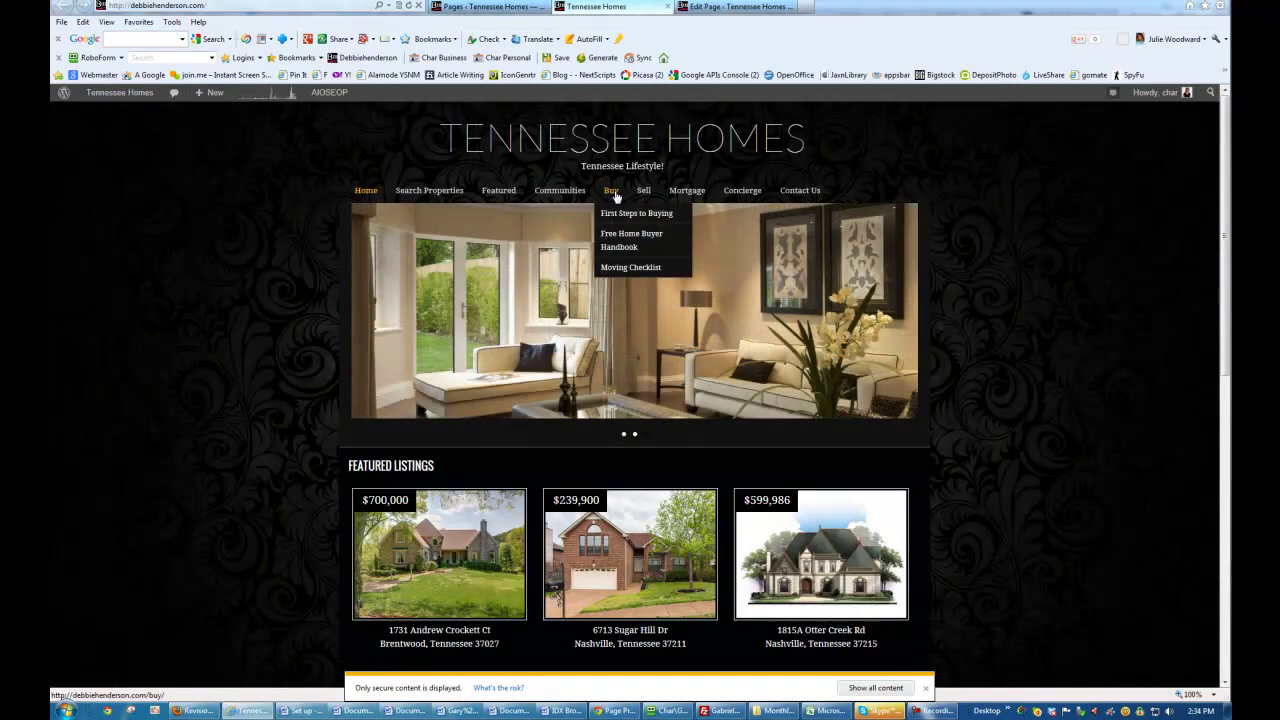
{"action": "left_click", "coordinate": [488, 6]}
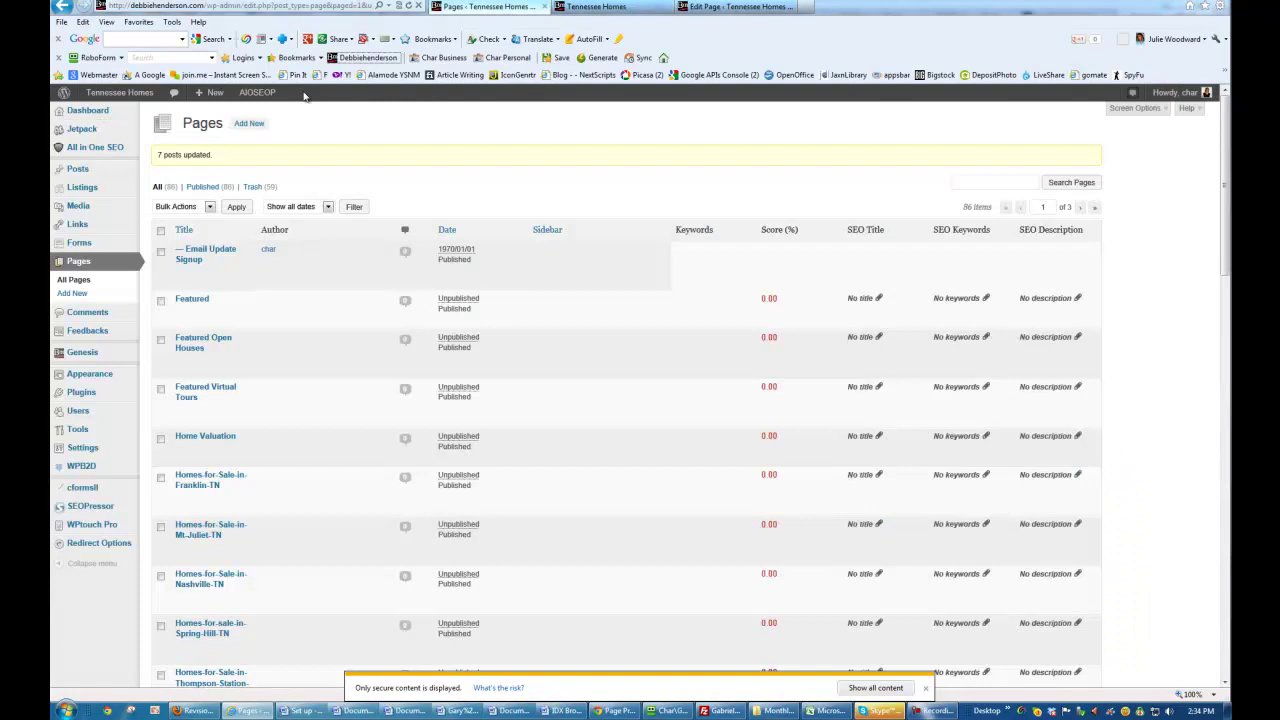
{"action": "left_click", "coordinate": [597, 6]}
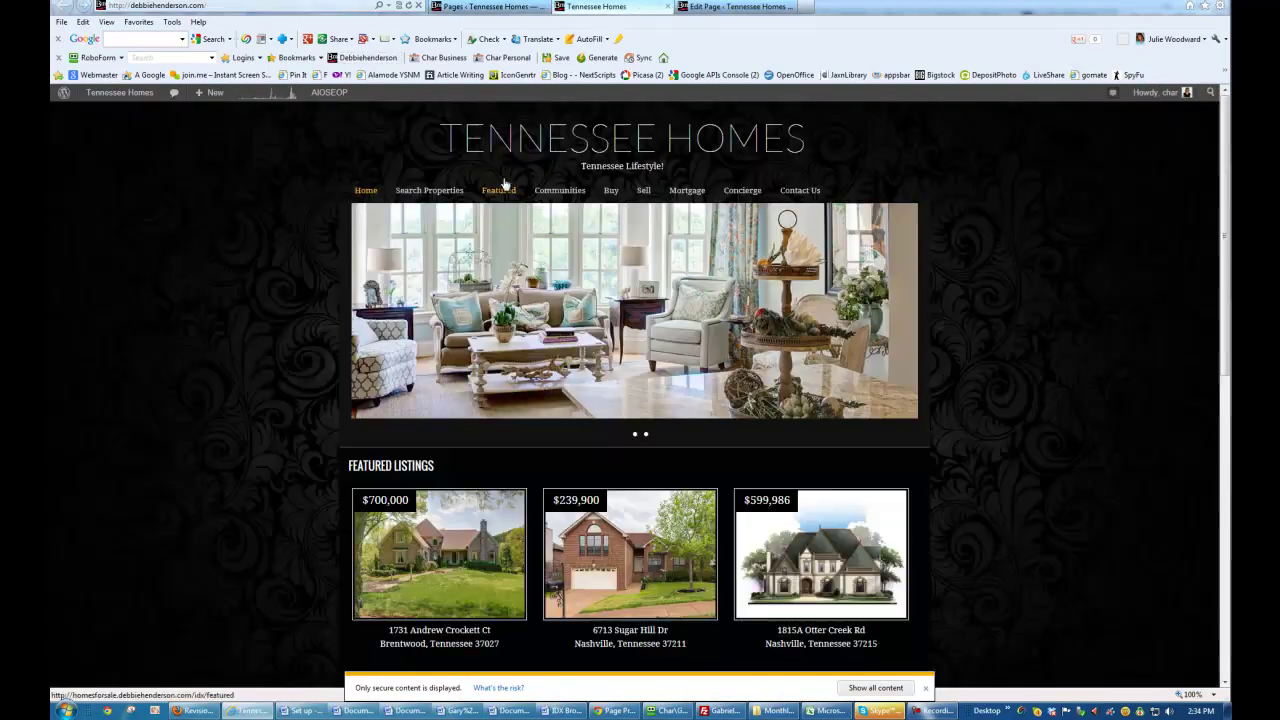
{"action": "mouse_move", "coordinate": [500, 195]}
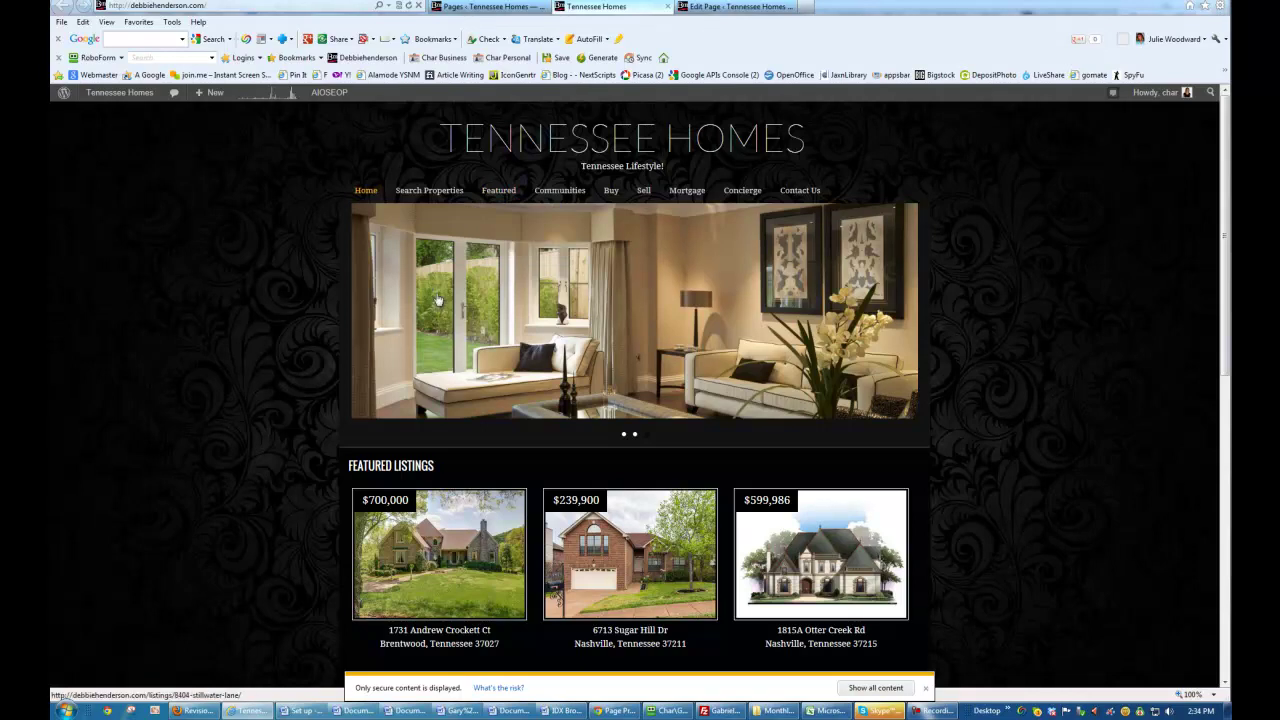
{"action": "mouse_move", "coordinate": [510, 199]}
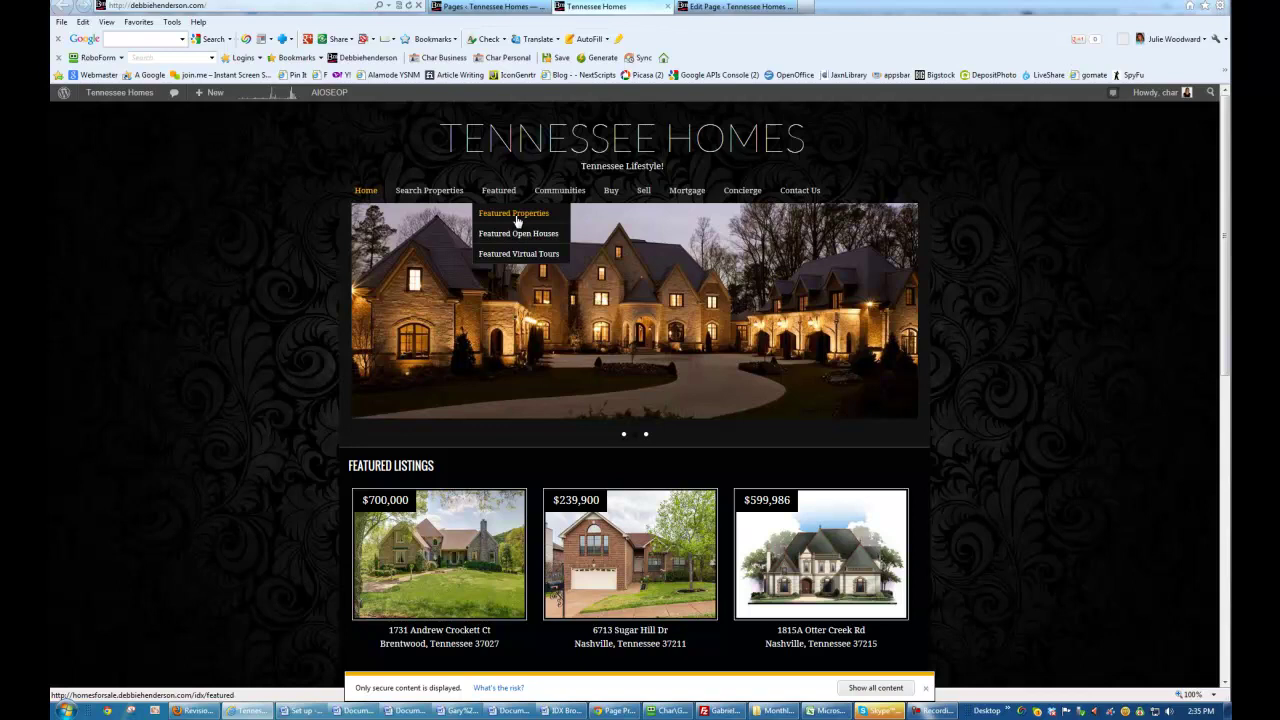
Set the Featured page's order to 2 with Quick Edit.
{"action": "left_click", "coordinate": [488, 6]}
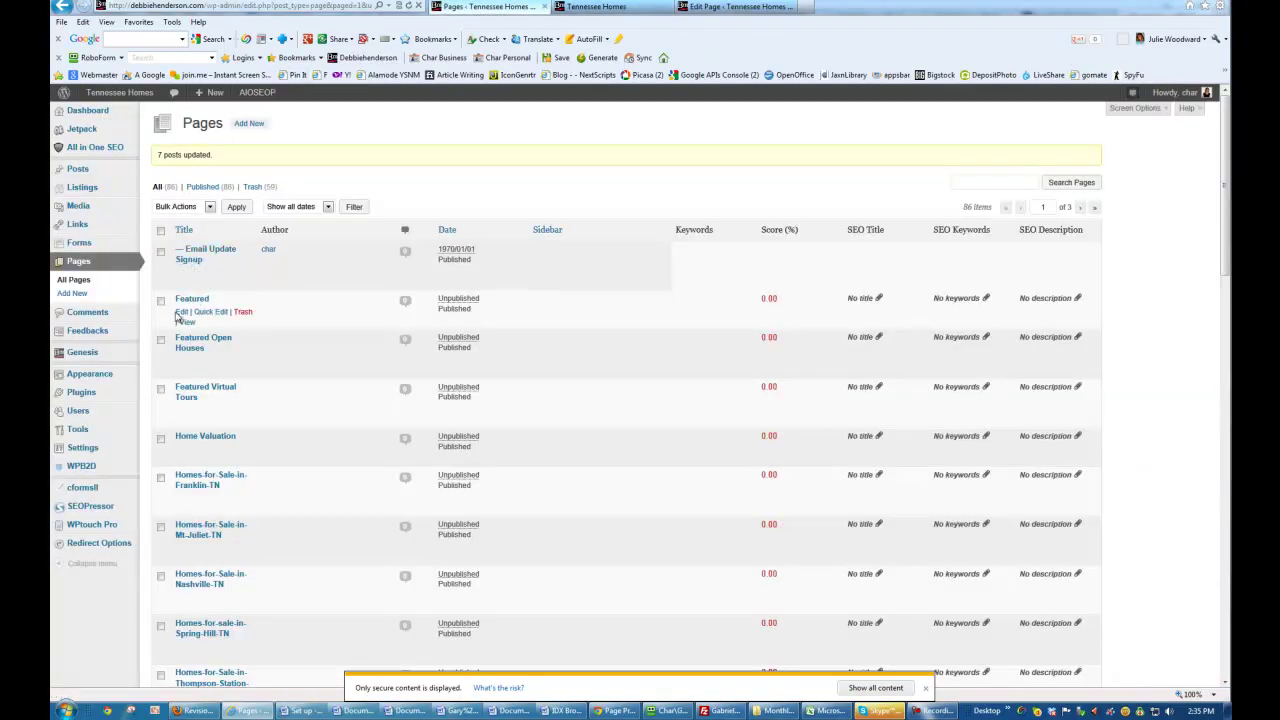
{"action": "left_click", "coordinate": [218, 313]}
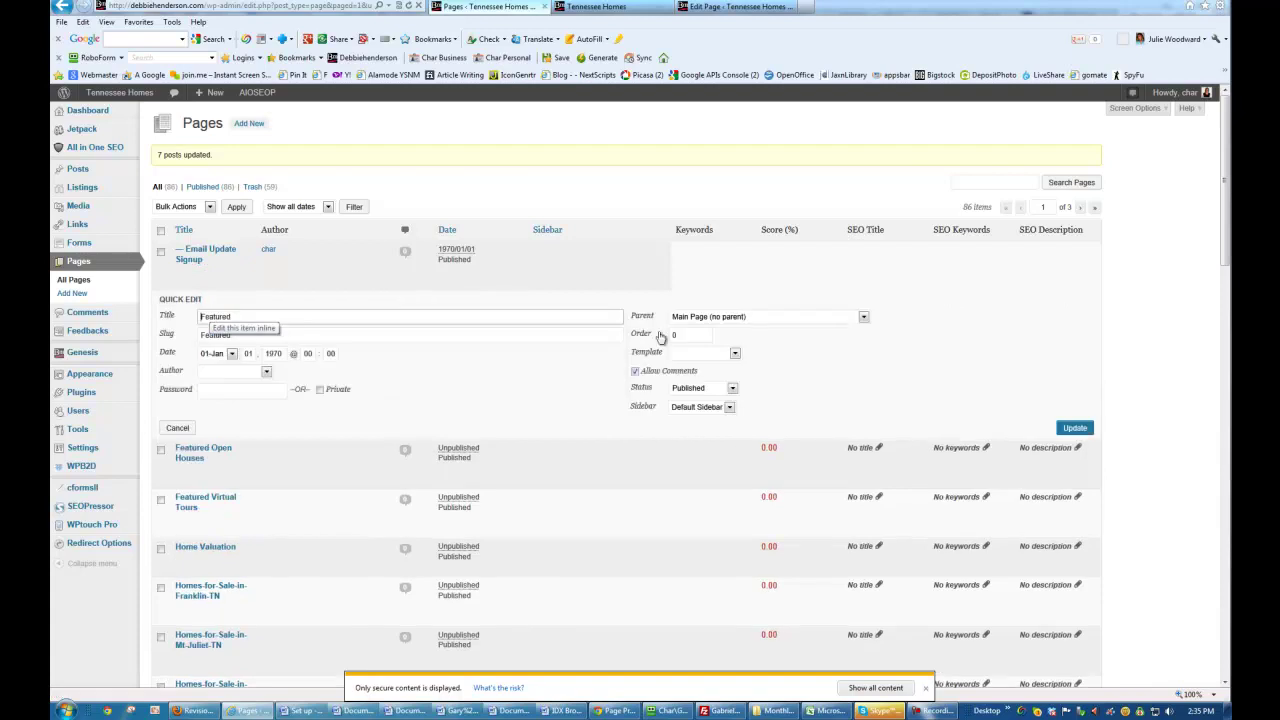
{"action": "double_click", "coordinate": [684, 336]}
{"action": "type", "text": "2"}
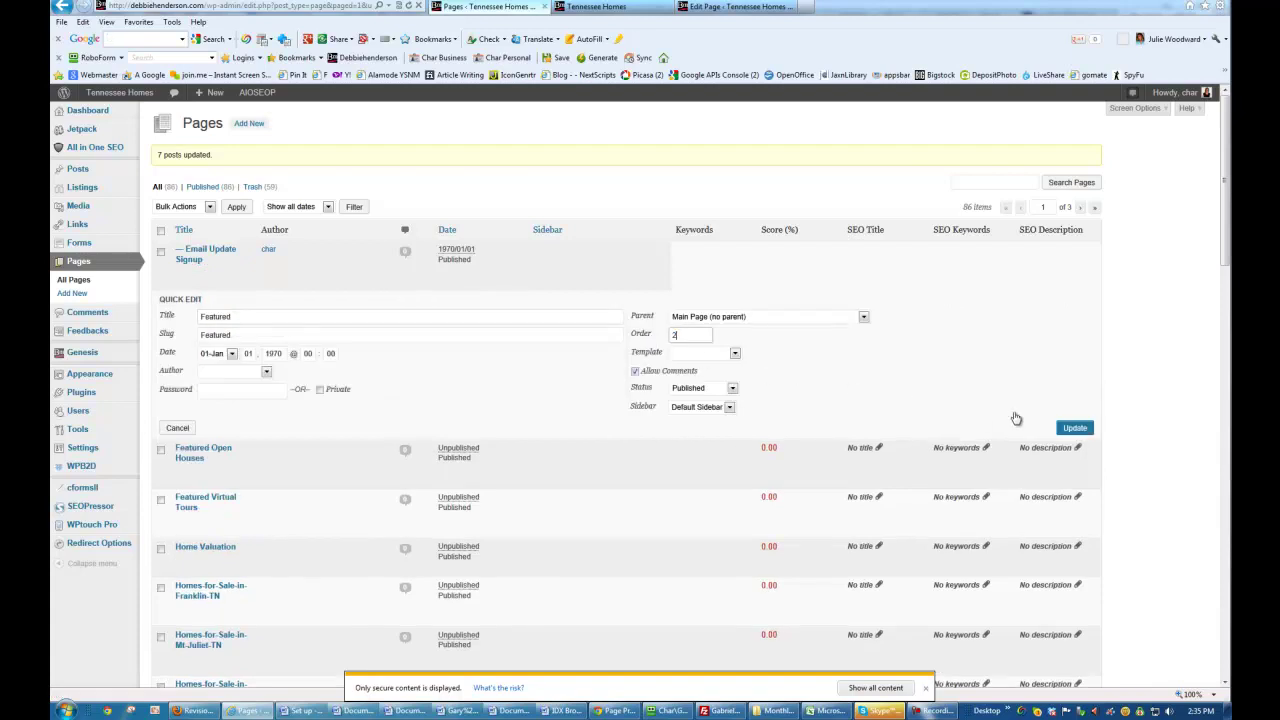
{"action": "left_click", "coordinate": [1073, 429]}
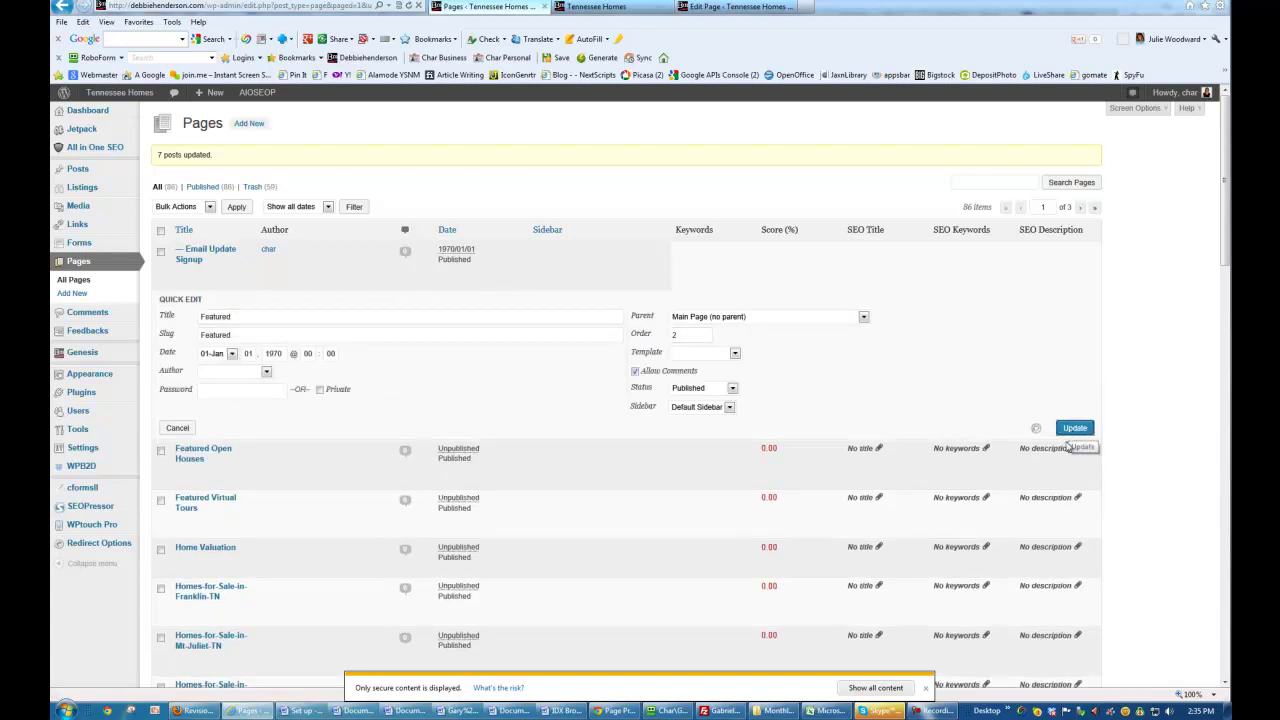
{"action": "mouse_move", "coordinate": [922, 712]}
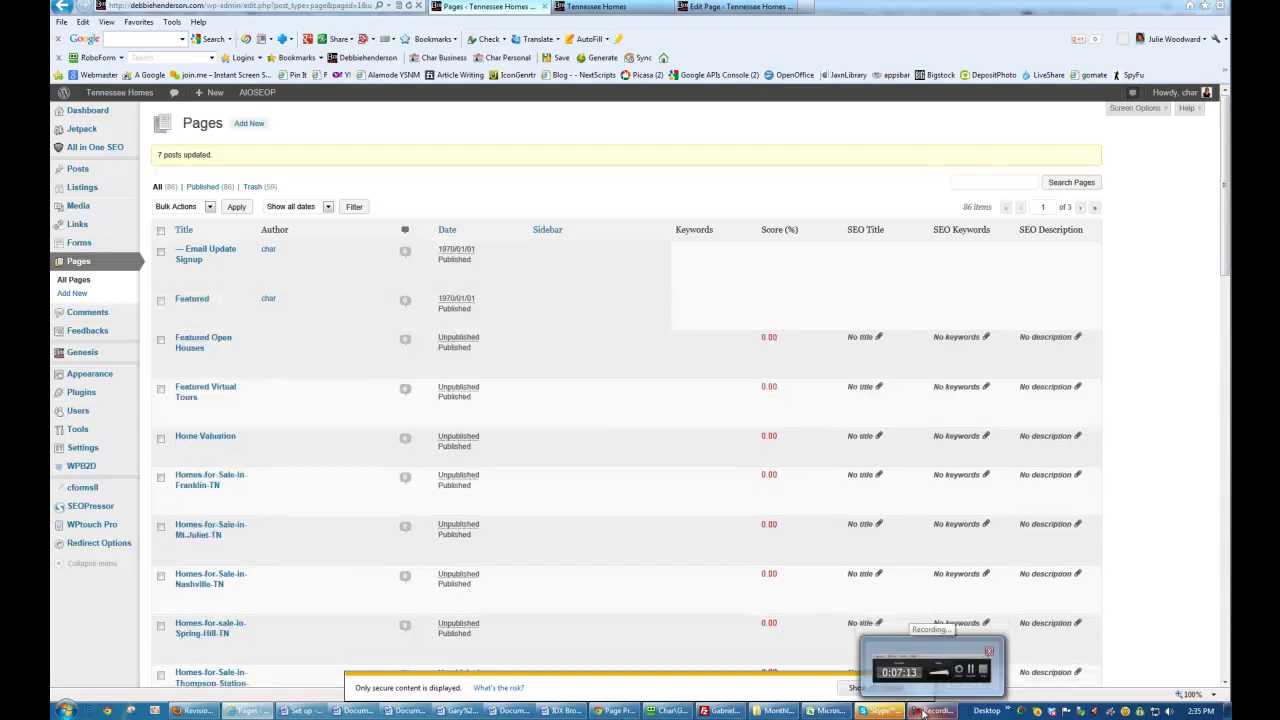
Check Featured Open Houses and Featured Virtual Tours and apply the Edit bulk action.
{"action": "left_click", "coordinate": [161, 341]}
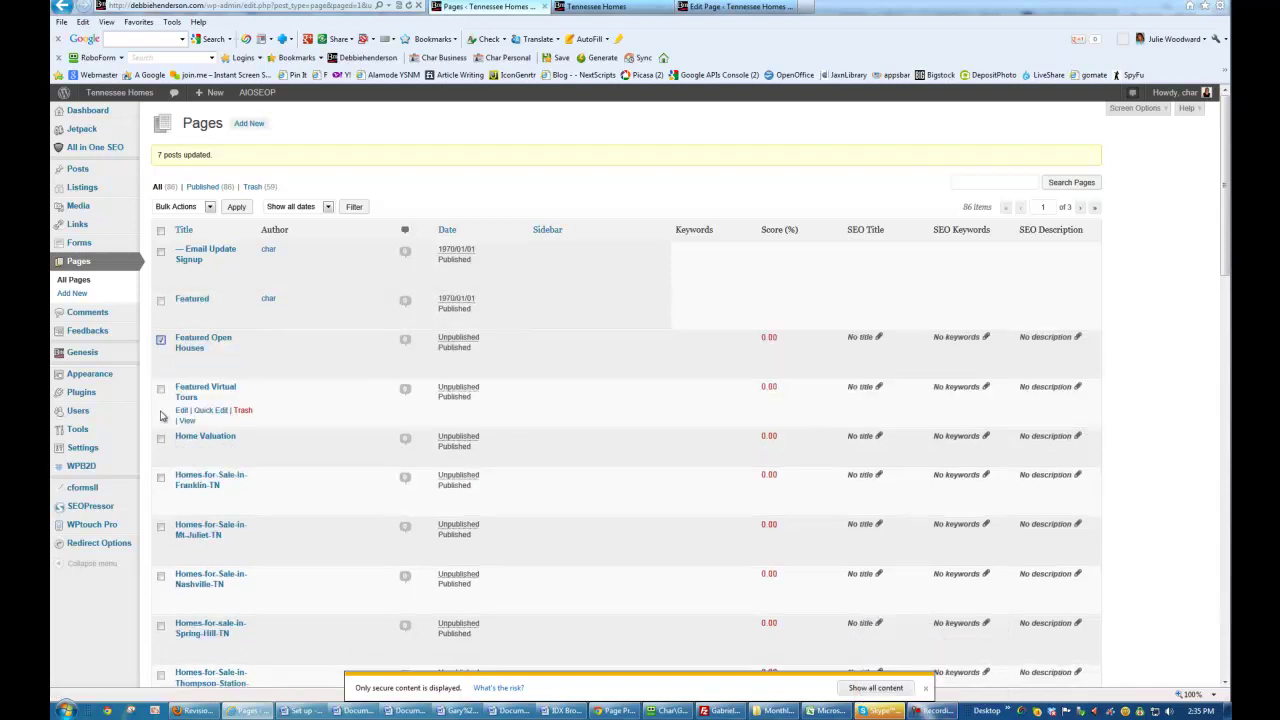
{"action": "left_click", "coordinate": [161, 390]}
{"action": "left_click", "coordinate": [210, 207]}
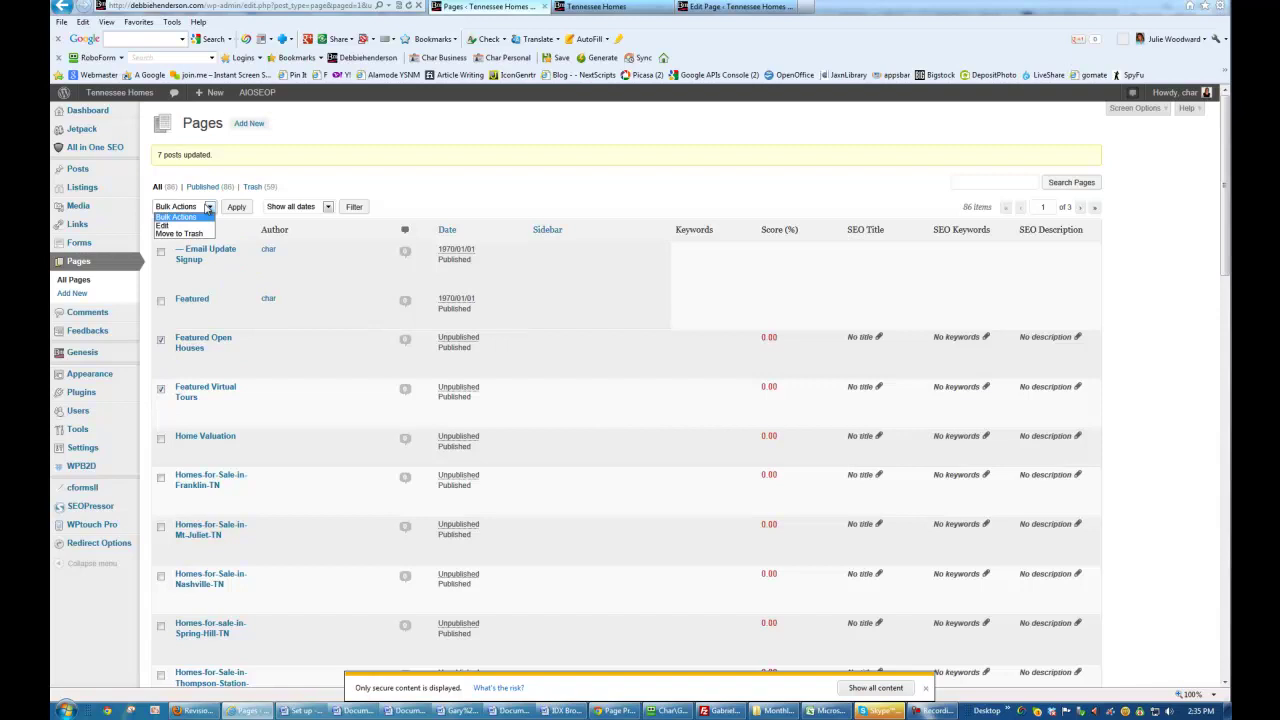
{"action": "left_click", "coordinate": [212, 210]}
{"action": "left_click", "coordinate": [211, 209]}
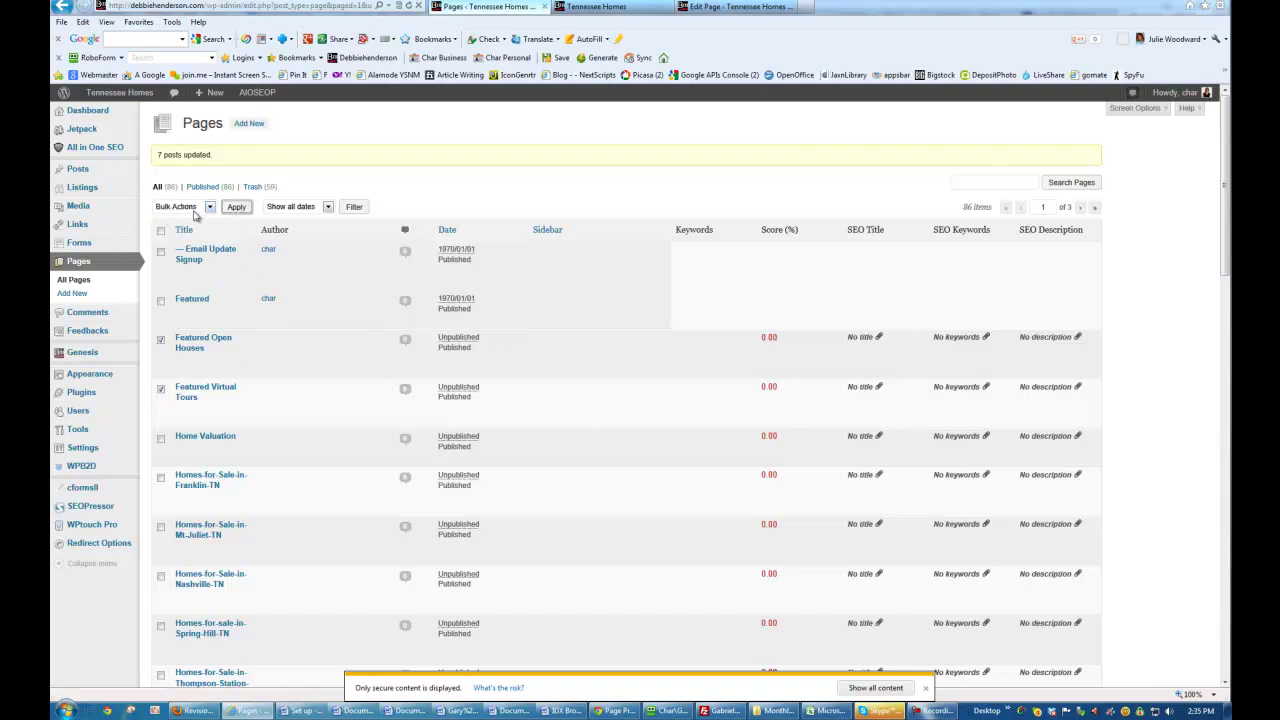
{"action": "left_click", "coordinate": [210, 208]}
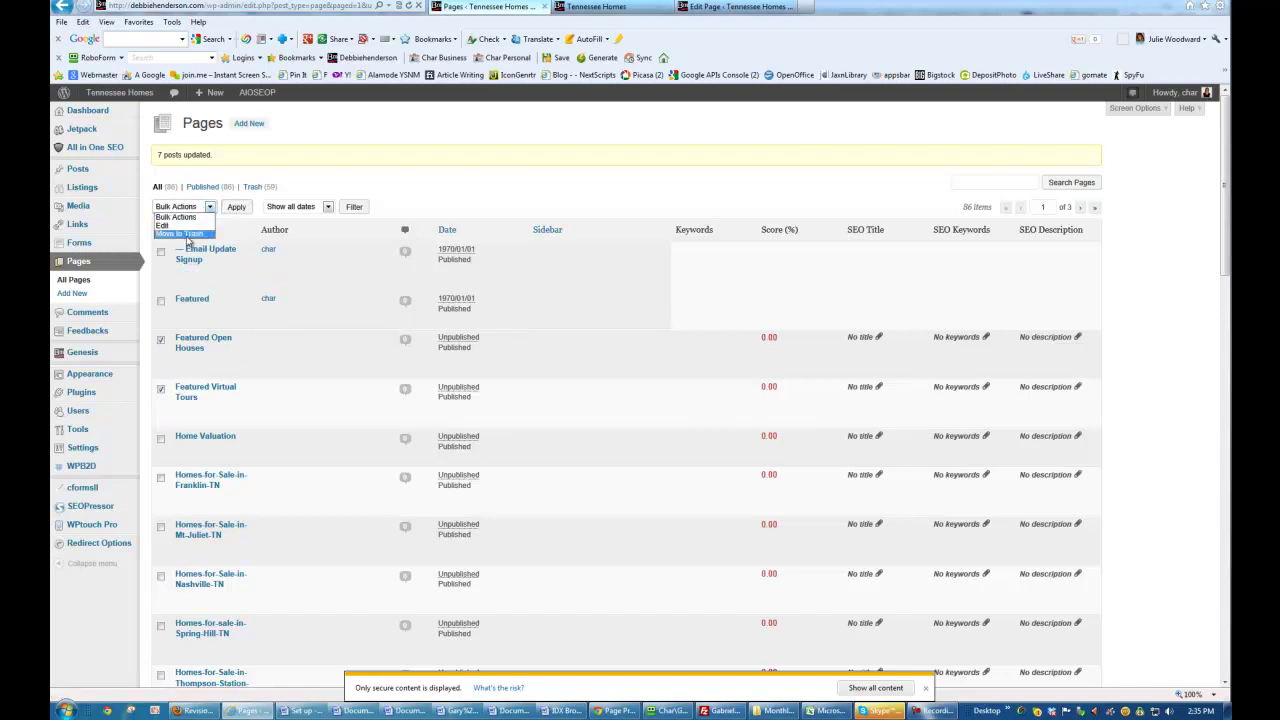
{"action": "left_click", "coordinate": [180, 226]}
{"action": "left_click", "coordinate": [236, 209]}
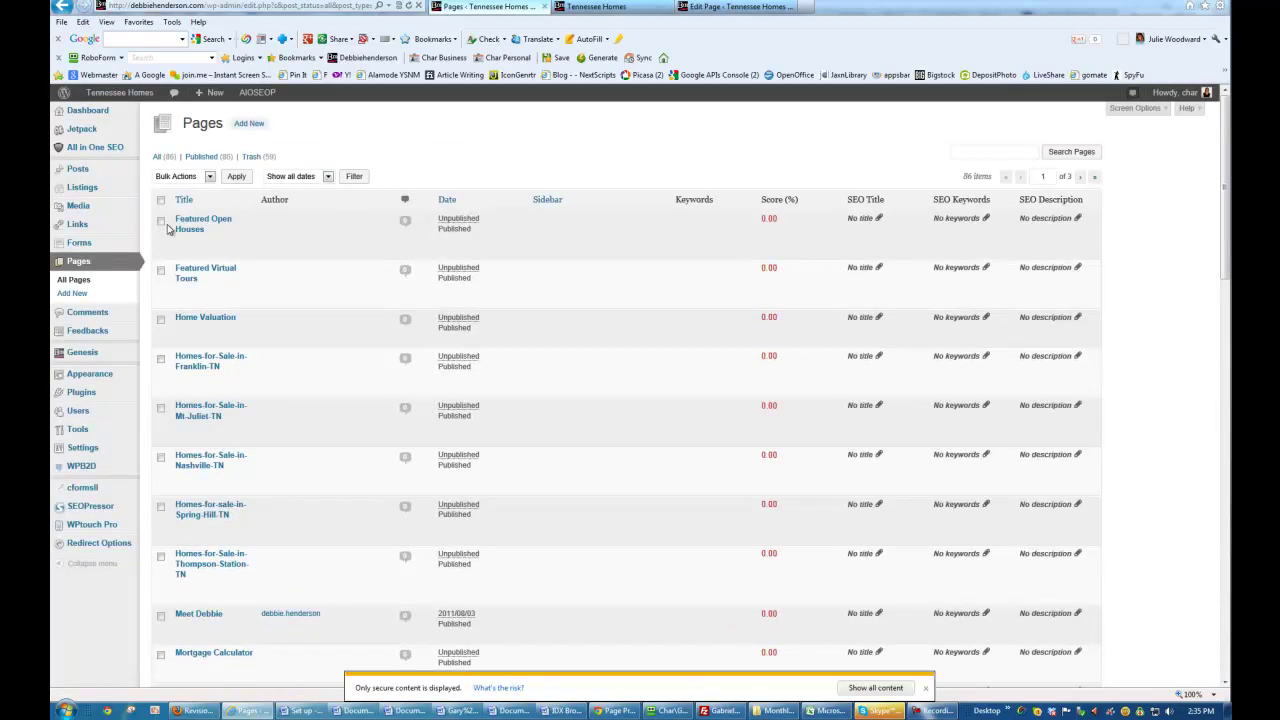
Re-check both Featured pages, bulk edit them with Featured as parent, and save.
{"action": "left_click", "coordinate": [161, 270]}
{"action": "left_click", "coordinate": [161, 221]}
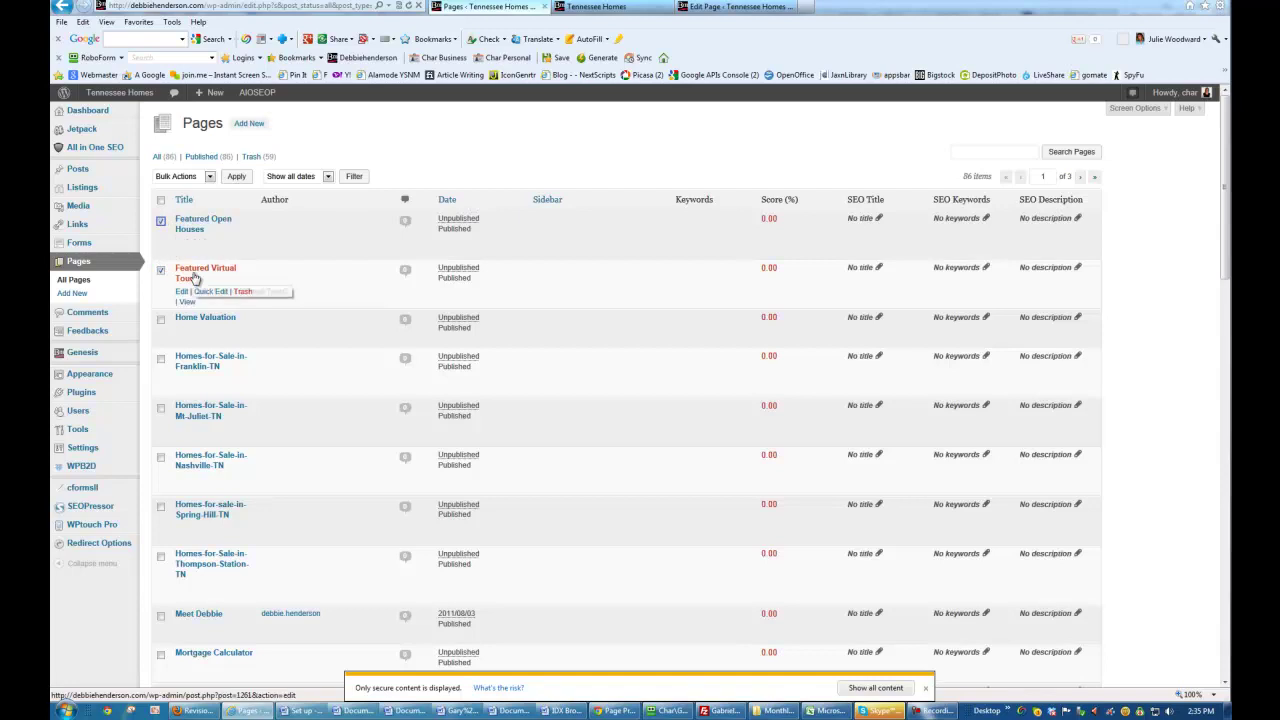
{"action": "left_click", "coordinate": [212, 177]}
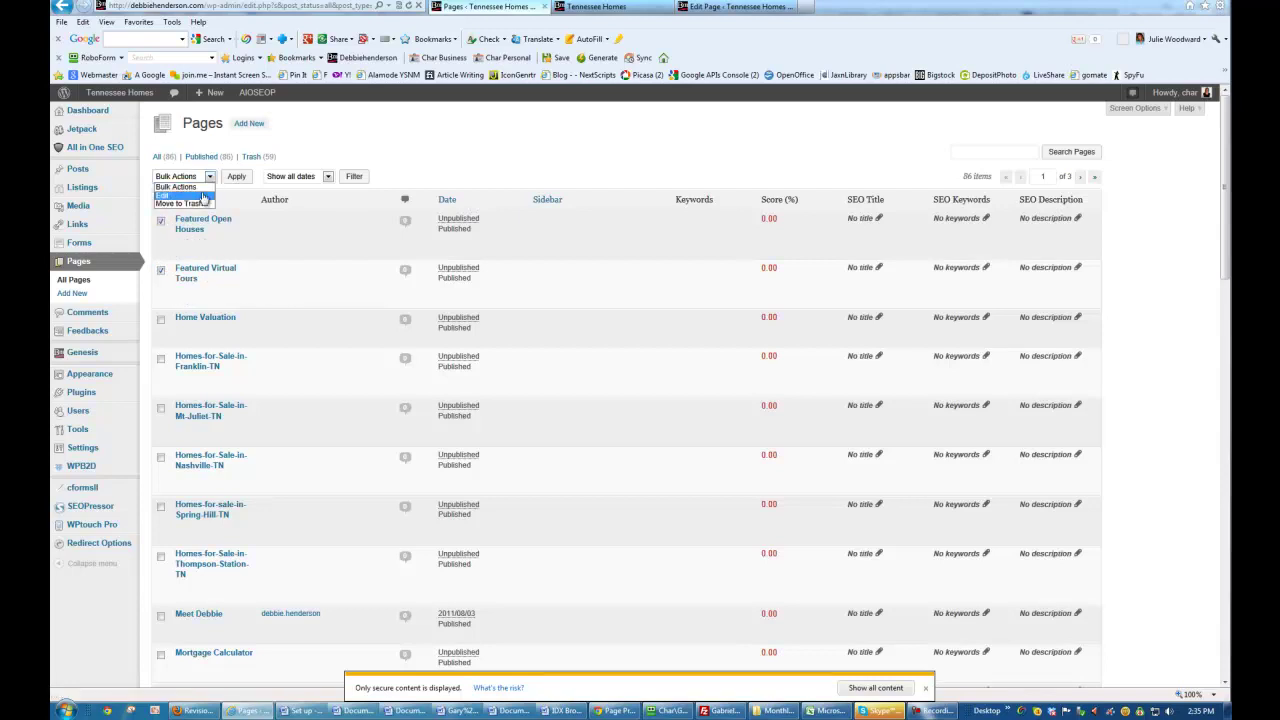
{"action": "left_click", "coordinate": [203, 195]}
{"action": "left_click", "coordinate": [236, 176]}
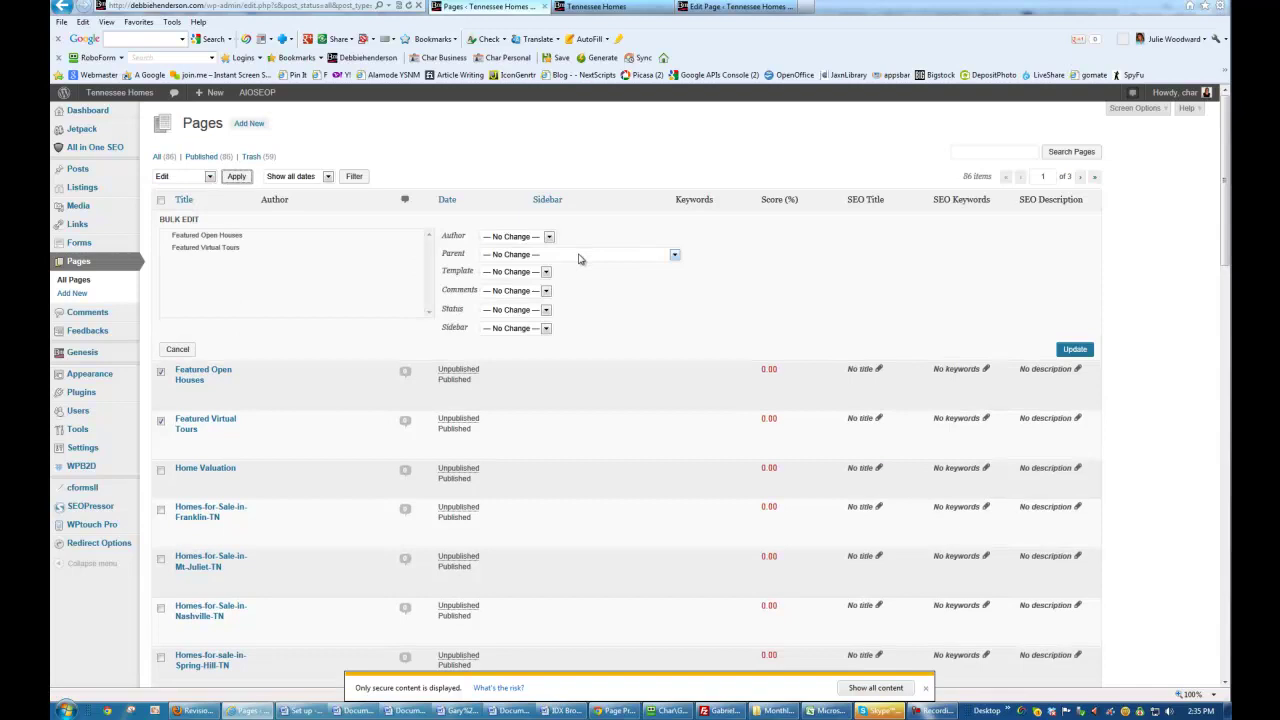
{"action": "left_click", "coordinate": [578, 256]}
{"action": "scroll", "coordinate": [578, 330], "scroll_direction": "down", "scroll_amount": 9}
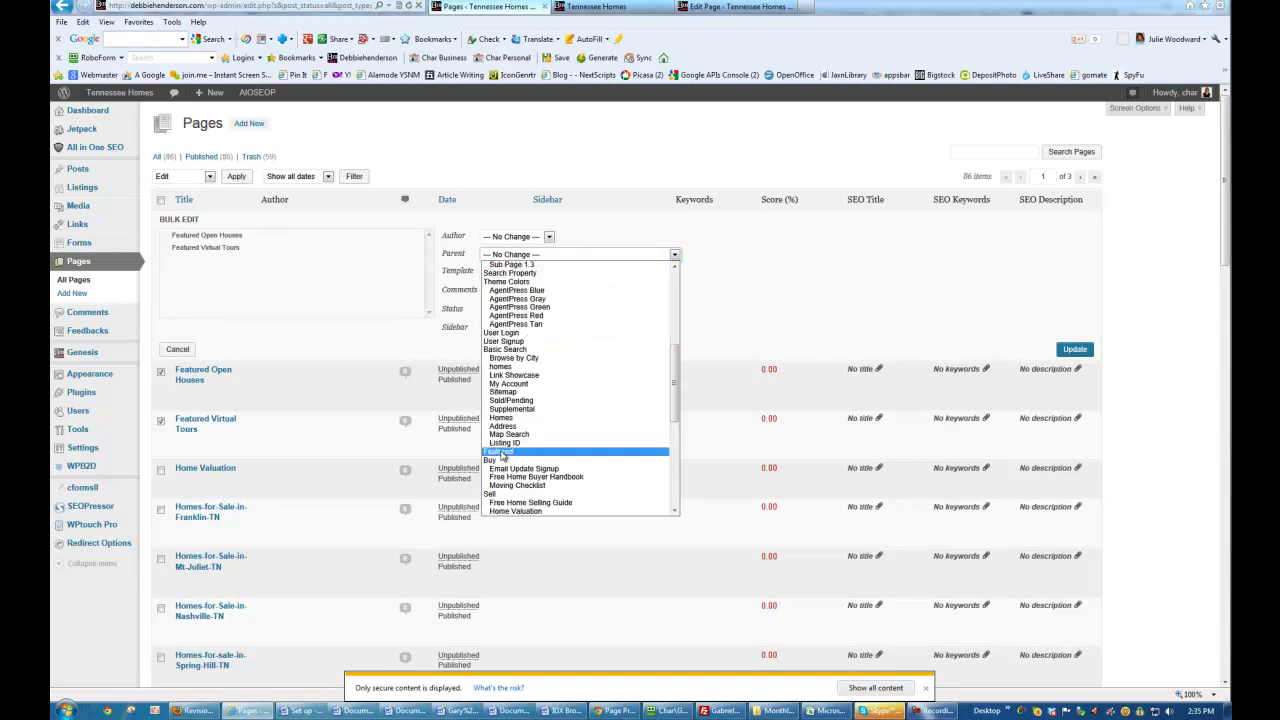
{"action": "key", "text": "Escape"}
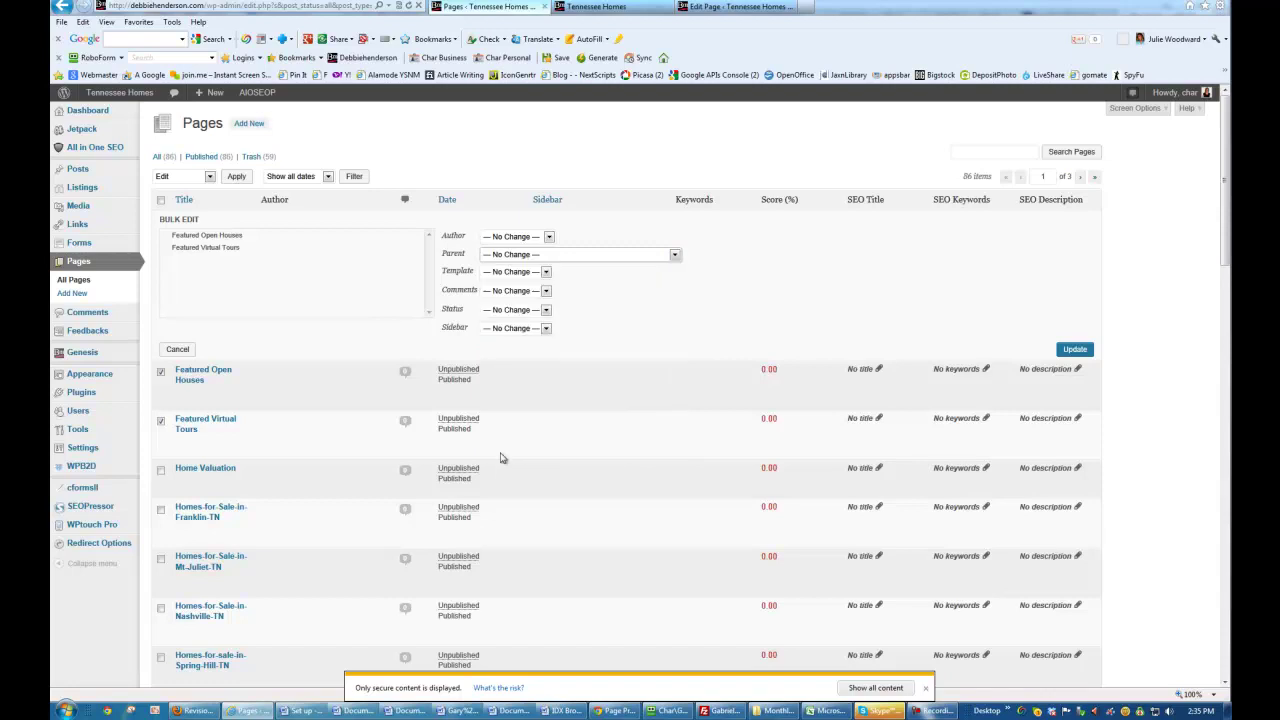
{"action": "left_click", "coordinate": [1074, 349]}
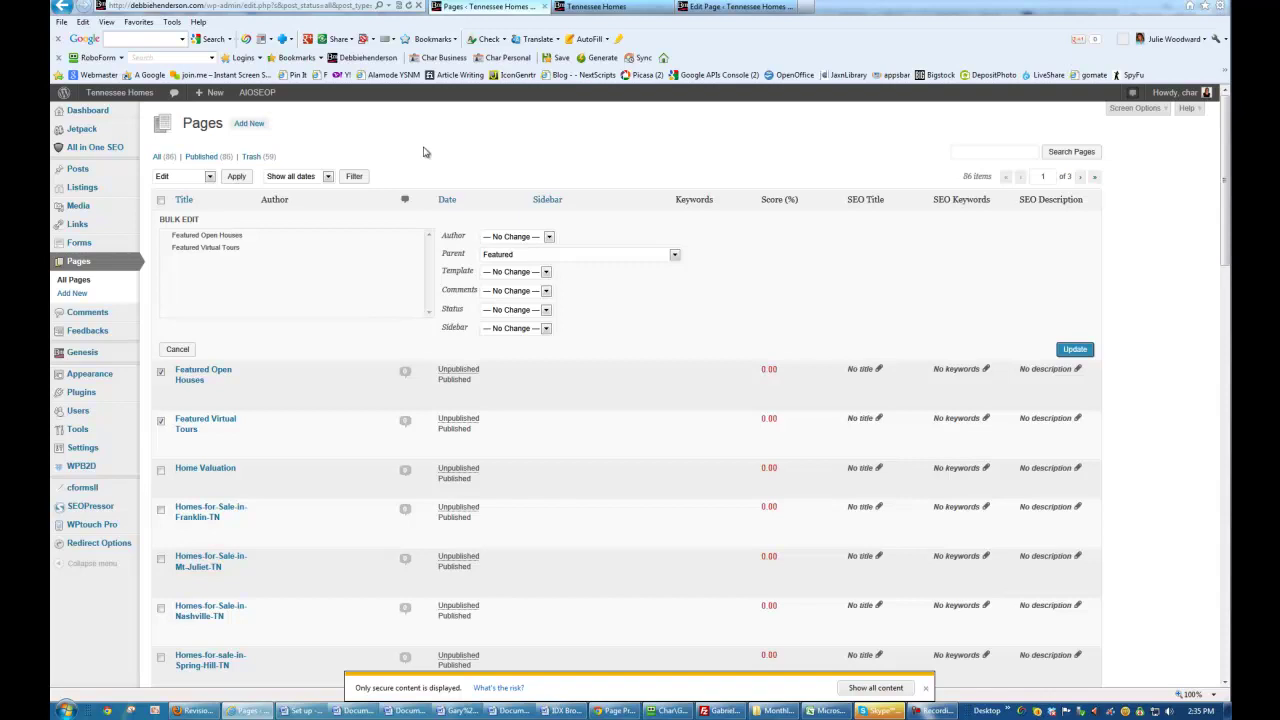
{"action": "left_click", "coordinate": [1074, 349]}
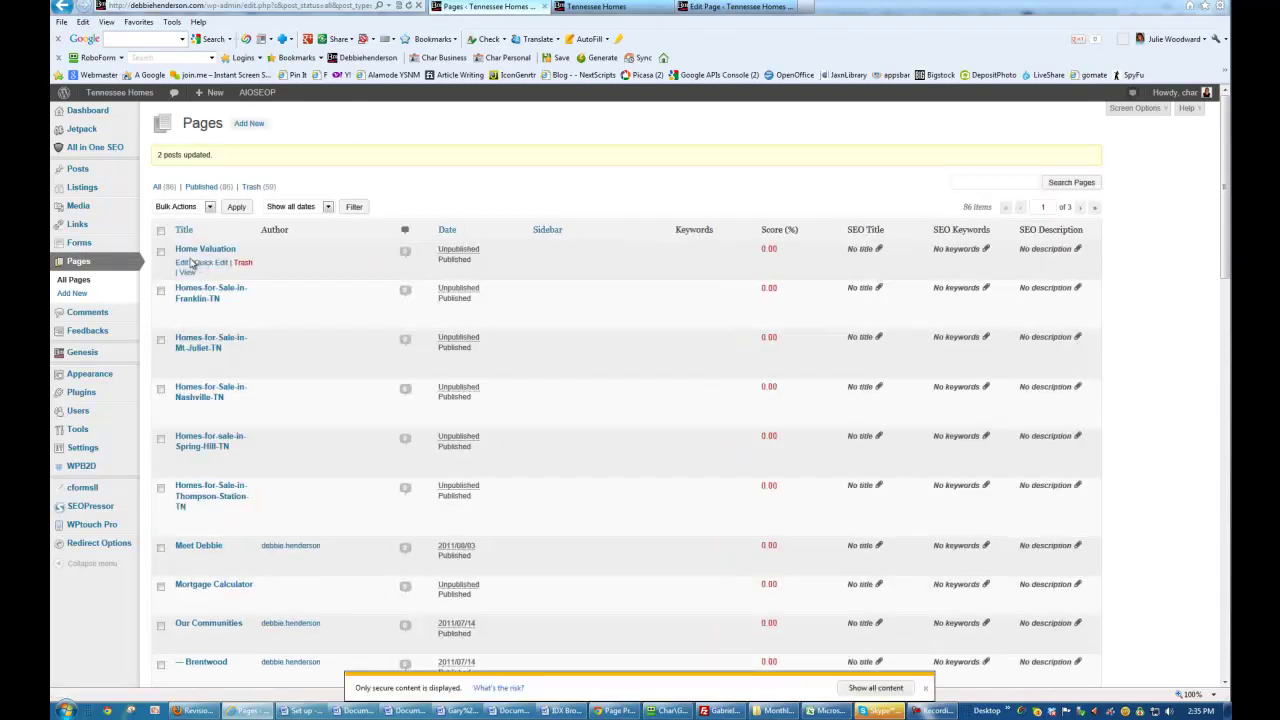
Quick Edit Home Valuation to set its parent to Sell, and save.
{"action": "left_click", "coordinate": [207, 264]}
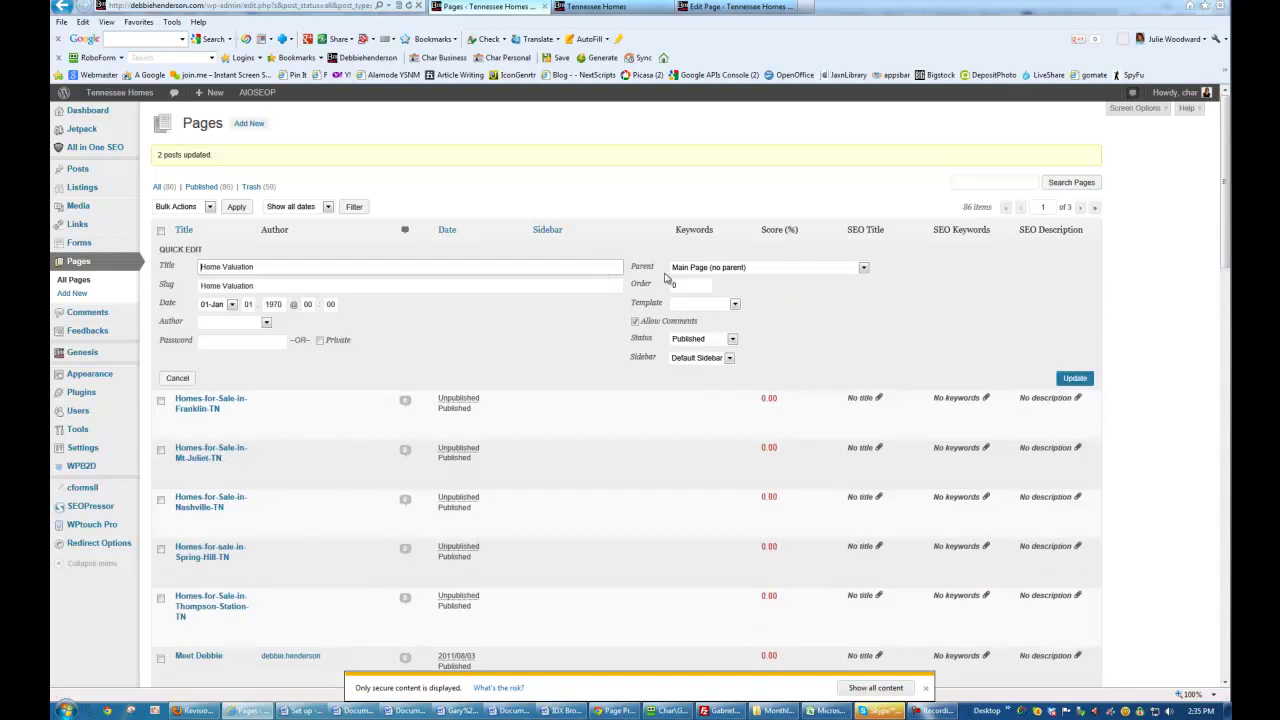
{"action": "left_click", "coordinate": [710, 268]}
{"action": "scroll", "coordinate": [710, 365], "scroll_direction": "down", "scroll_amount": 4}
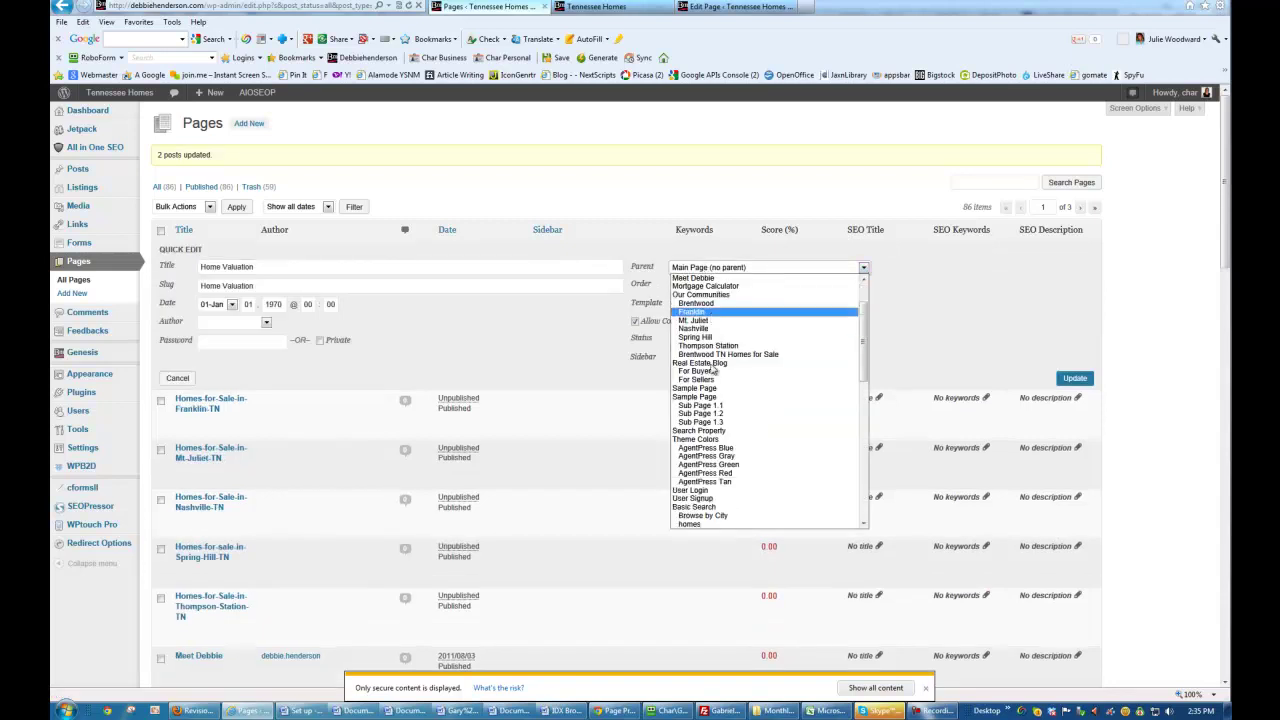
{"action": "scroll", "coordinate": [712, 370], "scroll_direction": "down", "scroll_amount": 6}
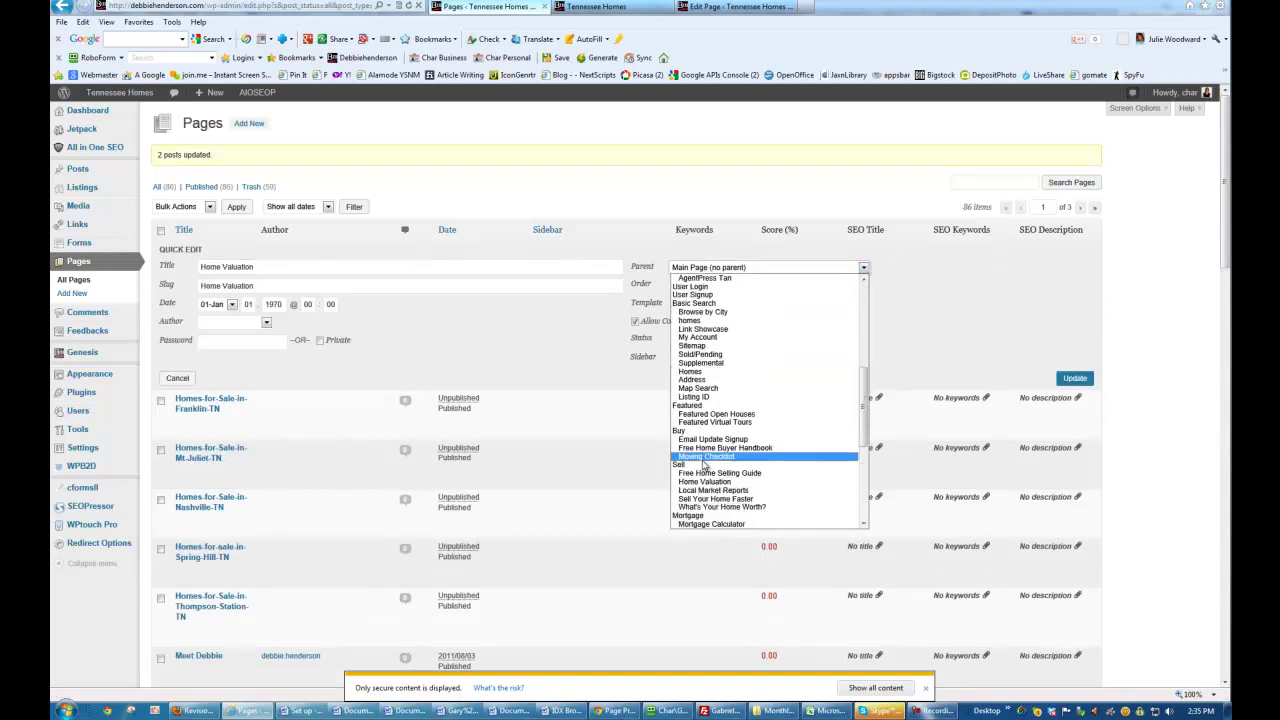
{"action": "left_click", "coordinate": [704, 467]}
{"action": "left_click", "coordinate": [1074, 378]}
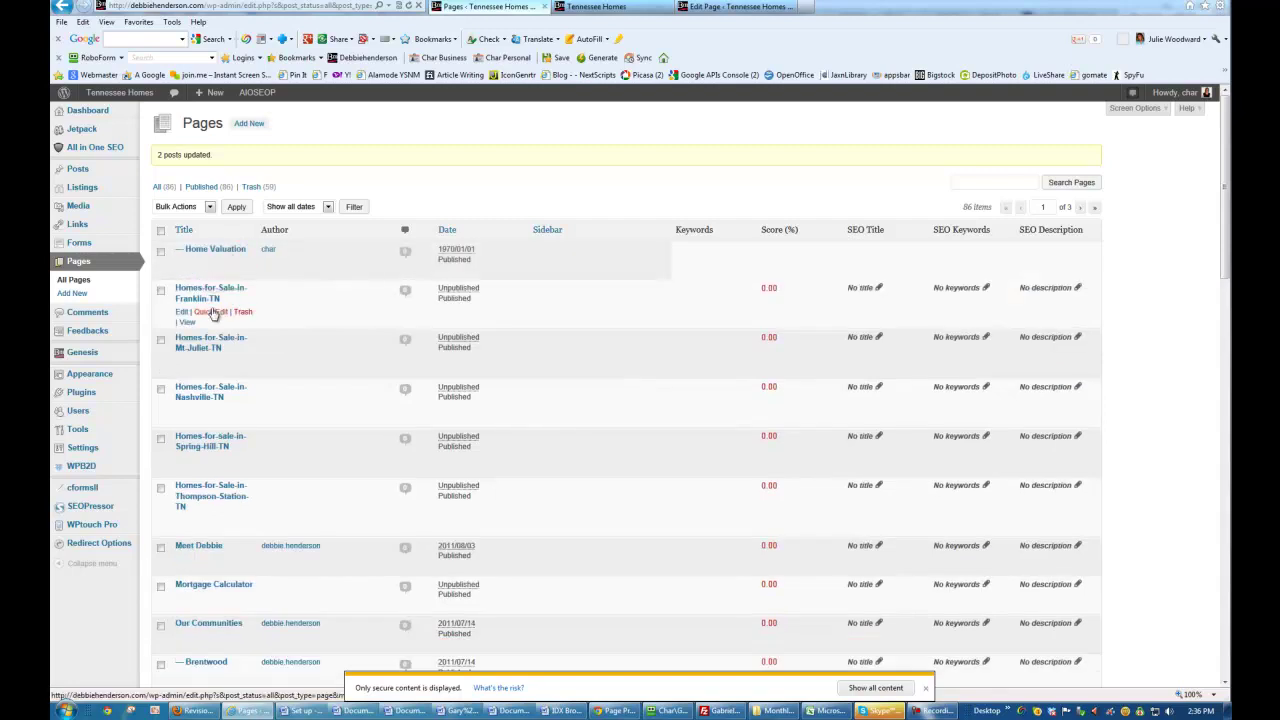
Replace the hyphens in the Homes-for-Sale-in-Franklin-TN title with spaces.
{"action": "left_click", "coordinate": [211, 313]}
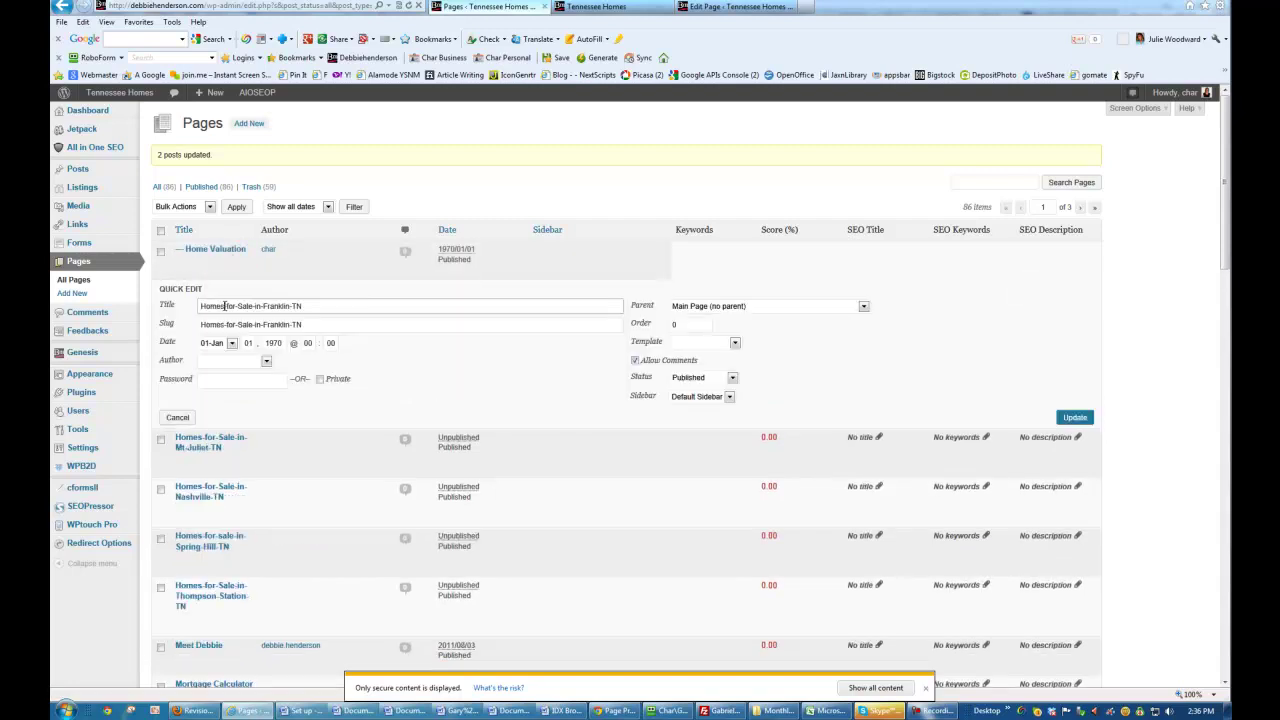
{"action": "key", "text": "Delete"}
{"action": "key", "text": "Delete"}
{"action": "key", "text": "Right"}
{"action": "key", "text": "Right"}
{"action": "key", "text": "Delete"}
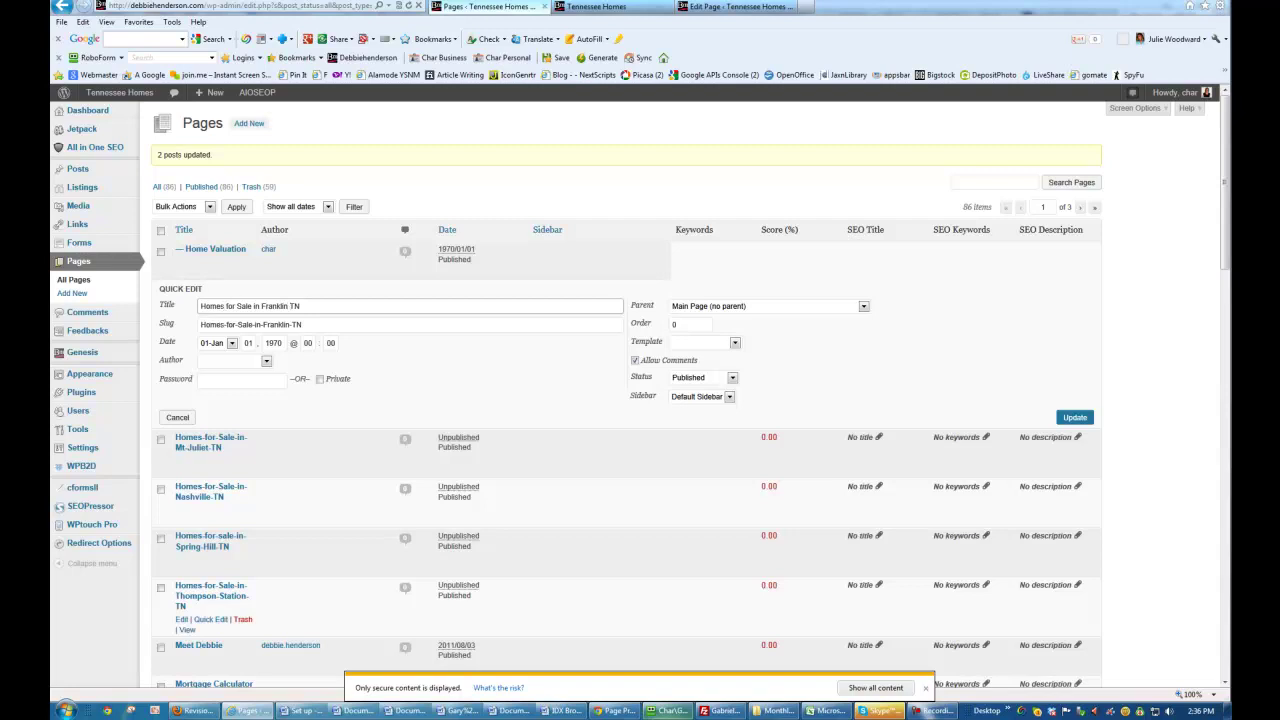
{"action": "left_click", "coordinate": [935, 710]}
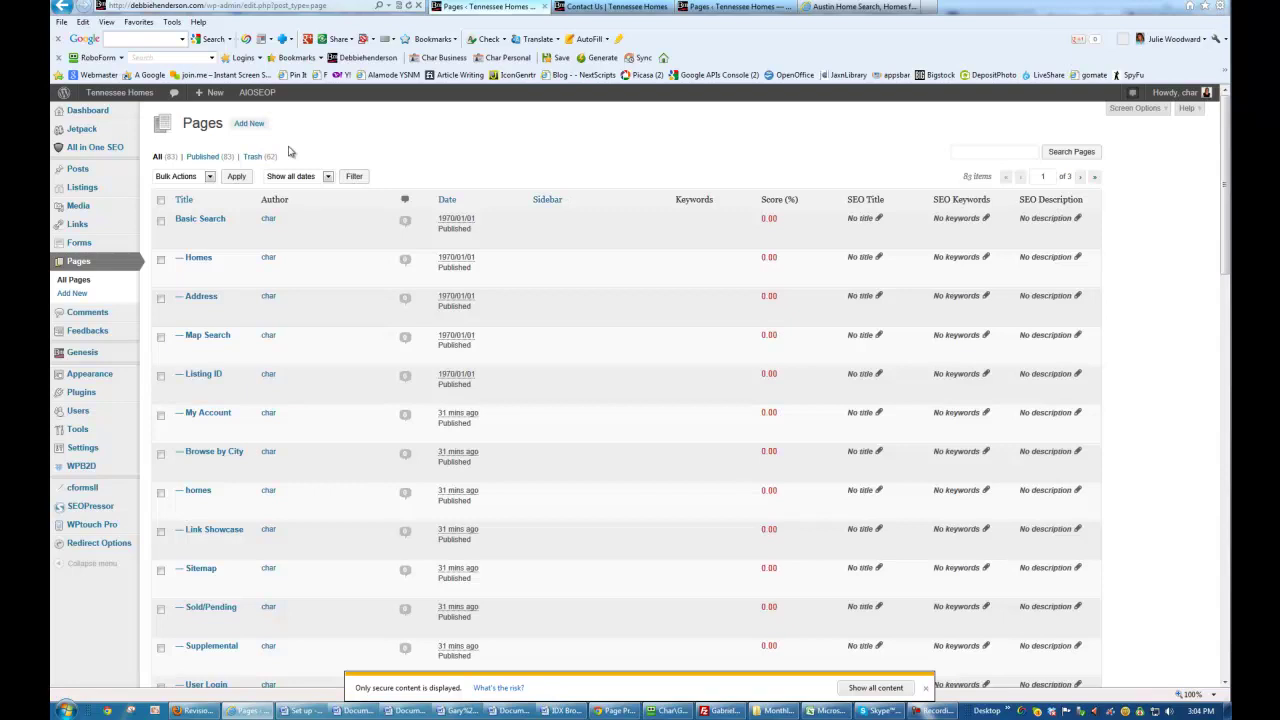
Leave the live Contact Us page and scroll the Pages list to check the nesting.
{"action": "mouse_move", "coordinate": [194, 222]}
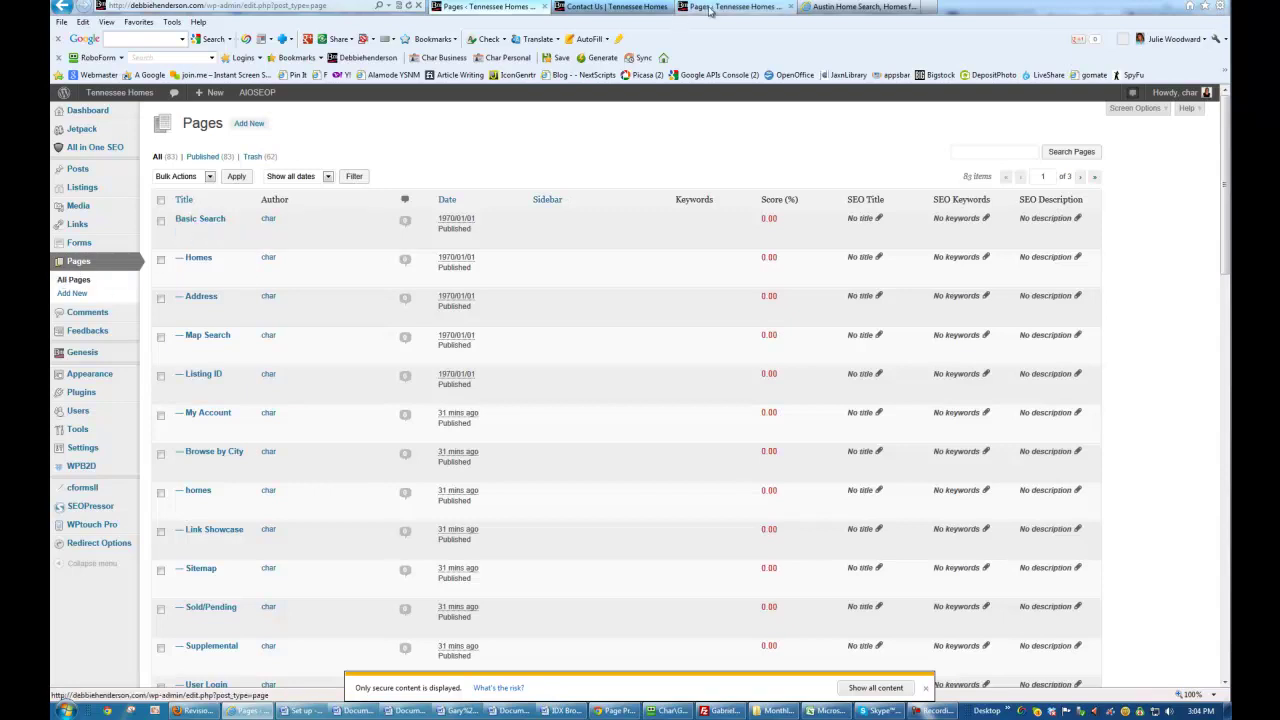
{"action": "left_click", "coordinate": [610, 6]}
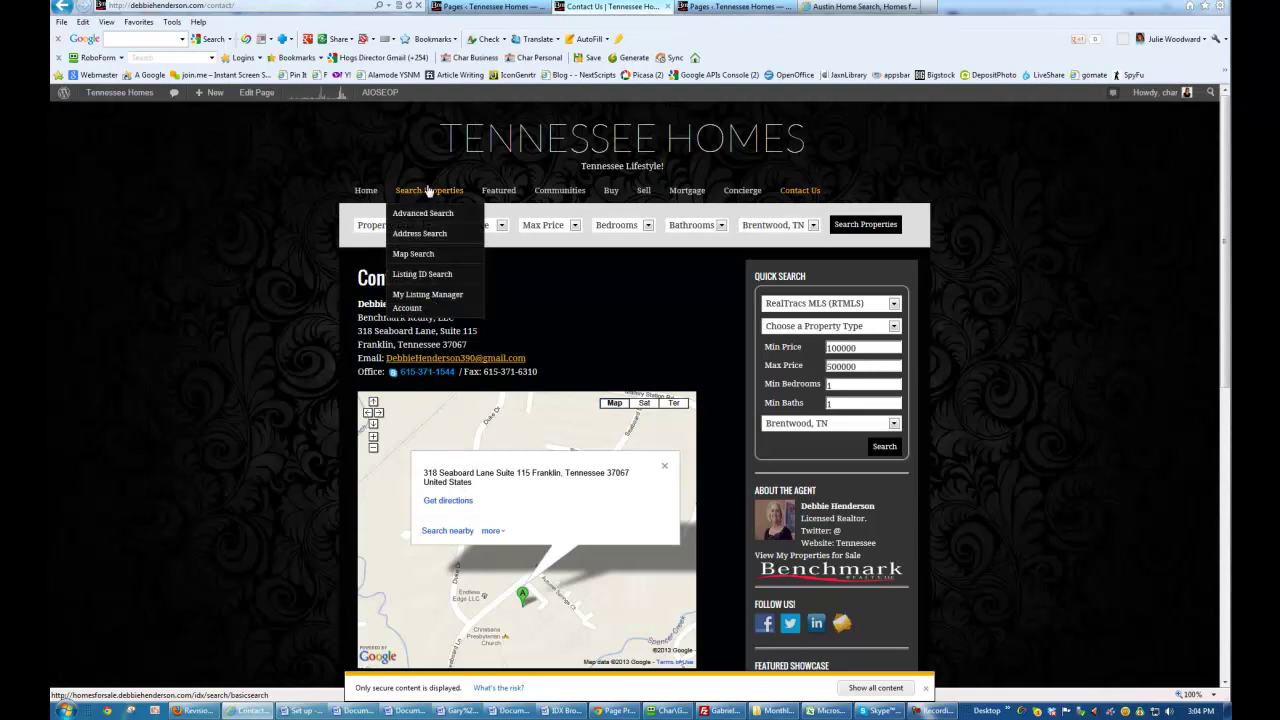
{"action": "left_click", "coordinate": [495, 8]}
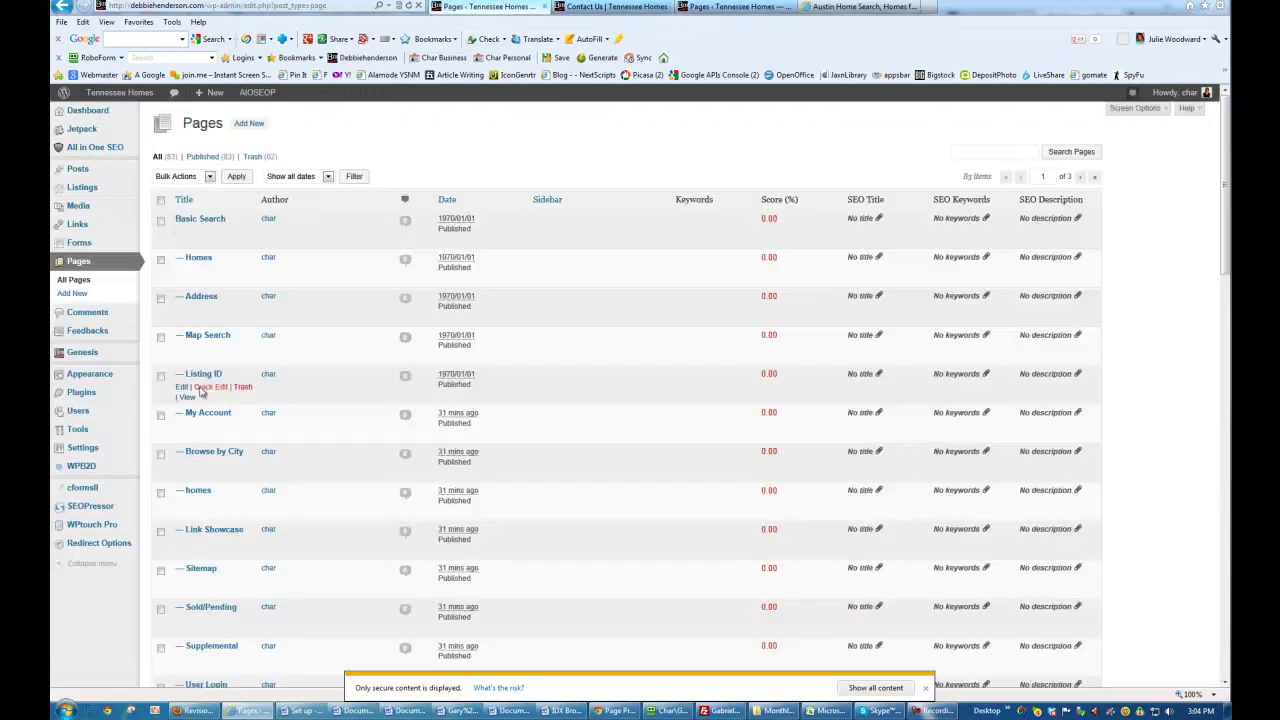
{"action": "scroll", "coordinate": [209, 426], "scroll_direction": "down", "scroll_amount": 2}
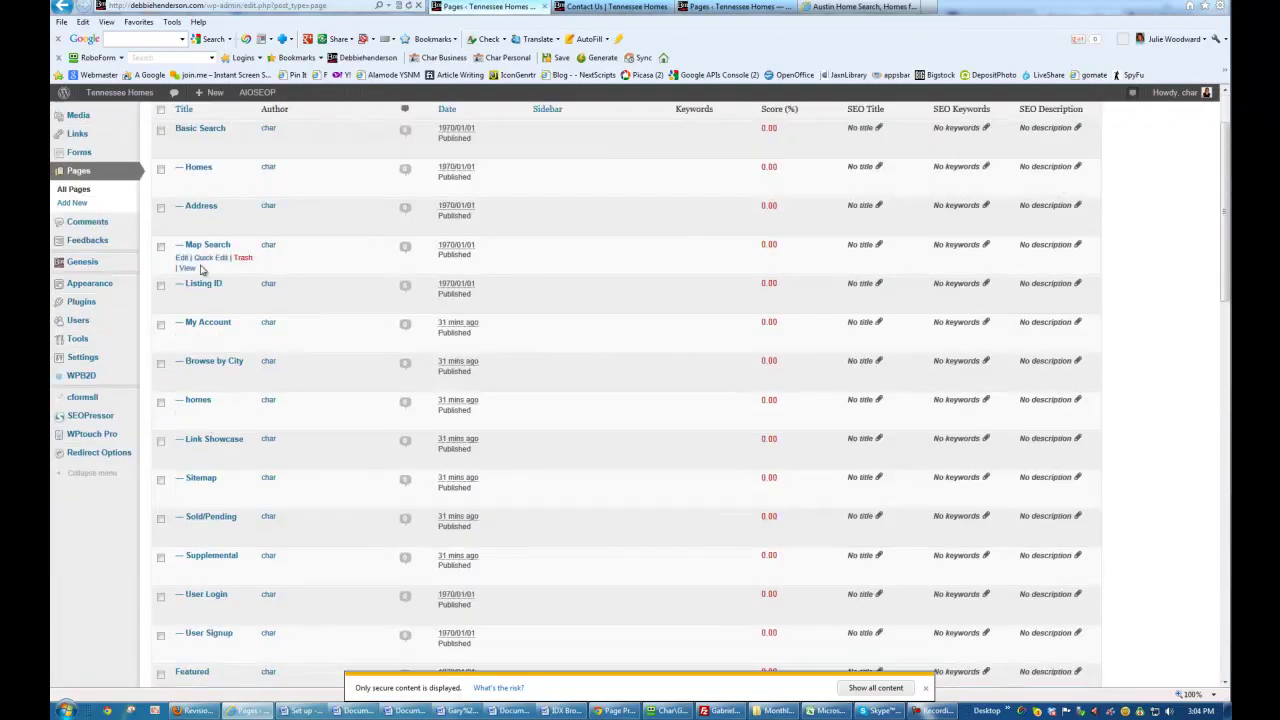
{"action": "scroll", "coordinate": [200, 270], "scroll_direction": "down", "scroll_amount": 2}
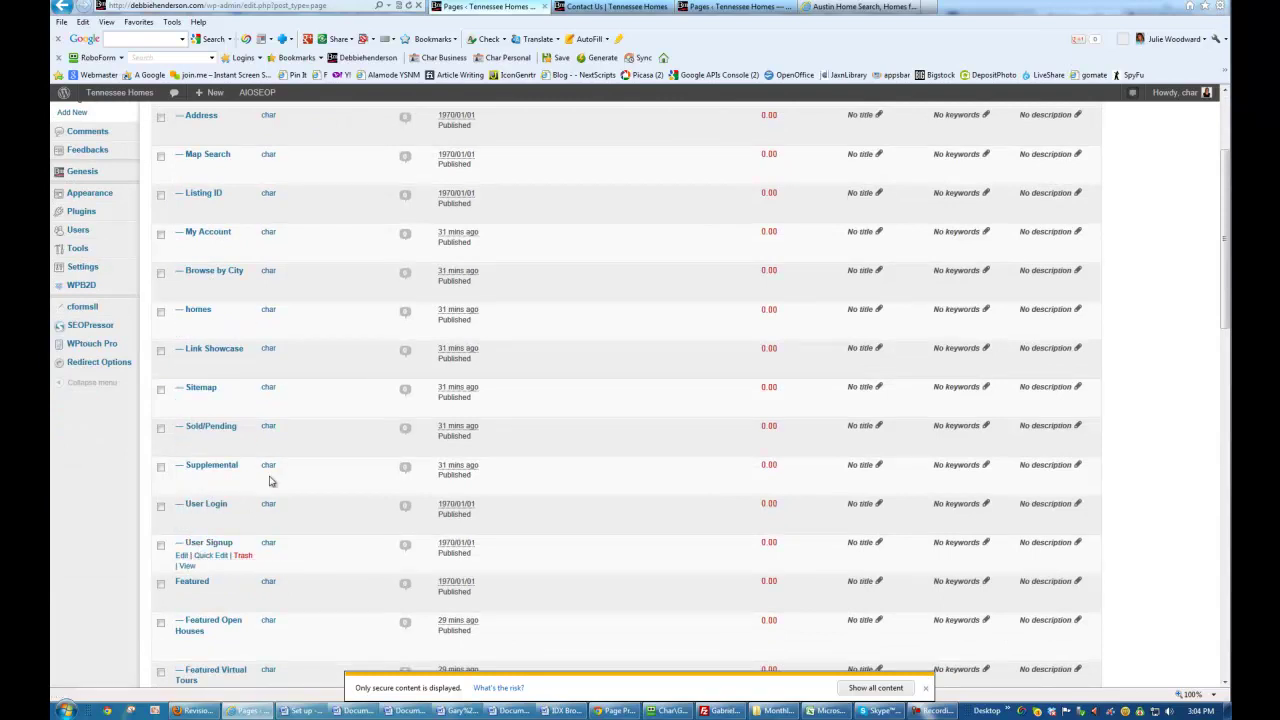
{"action": "scroll", "coordinate": [195, 553], "scroll_direction": "down", "scroll_amount": 4}
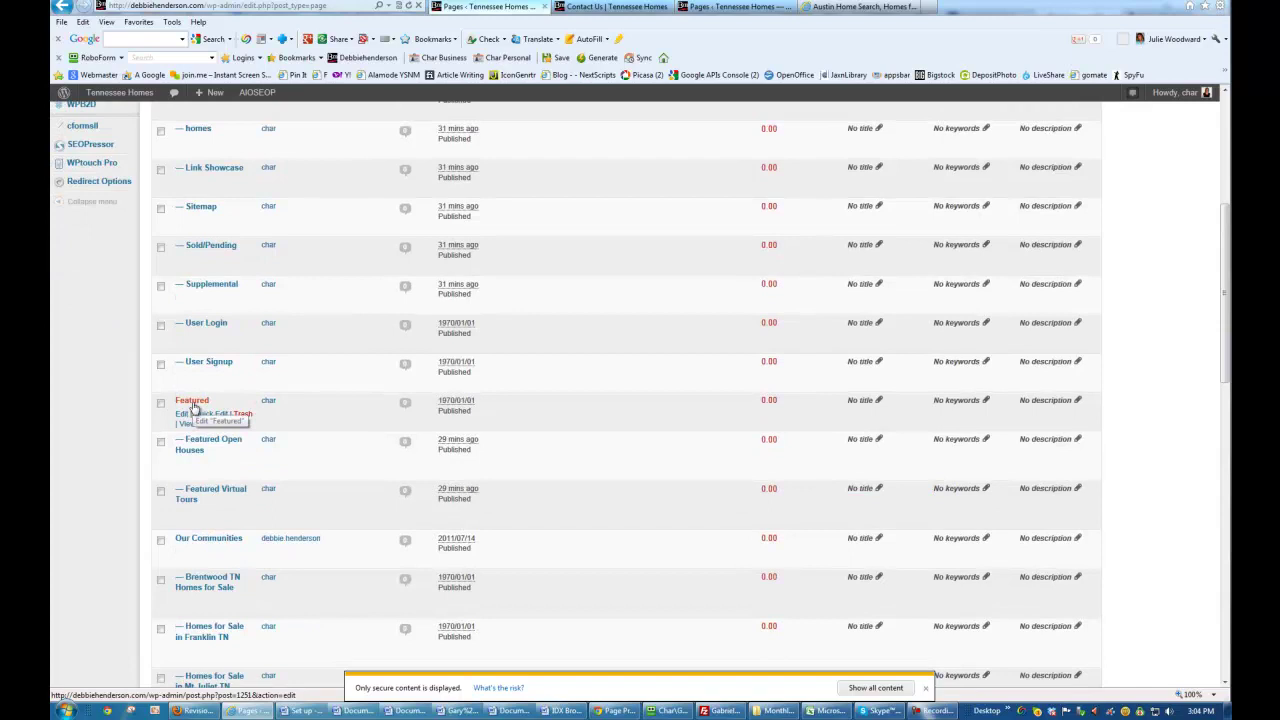
{"action": "scroll", "coordinate": [187, 414], "scroll_direction": "down", "scroll_amount": 2}
{"action": "scroll", "coordinate": [325, 365], "scroll_direction": "down", "scroll_amount": 4}
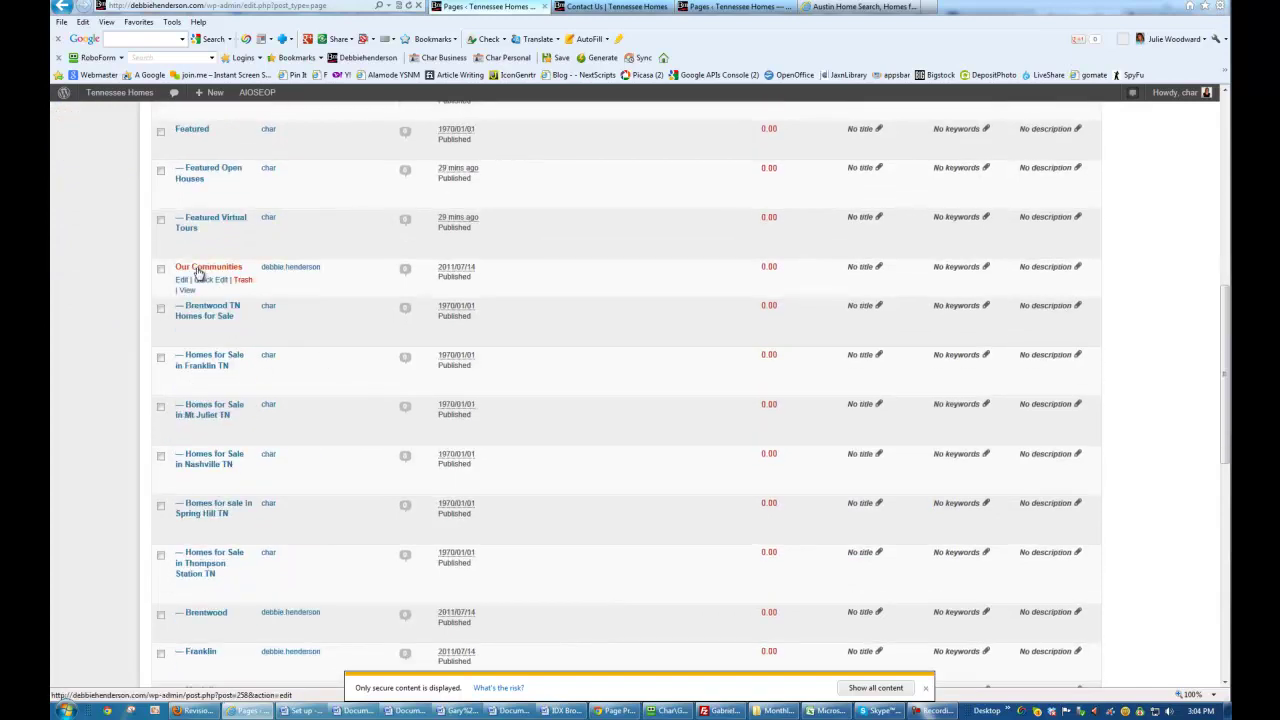
{"action": "scroll", "coordinate": [210, 481], "scroll_direction": "down", "scroll_amount": 5}
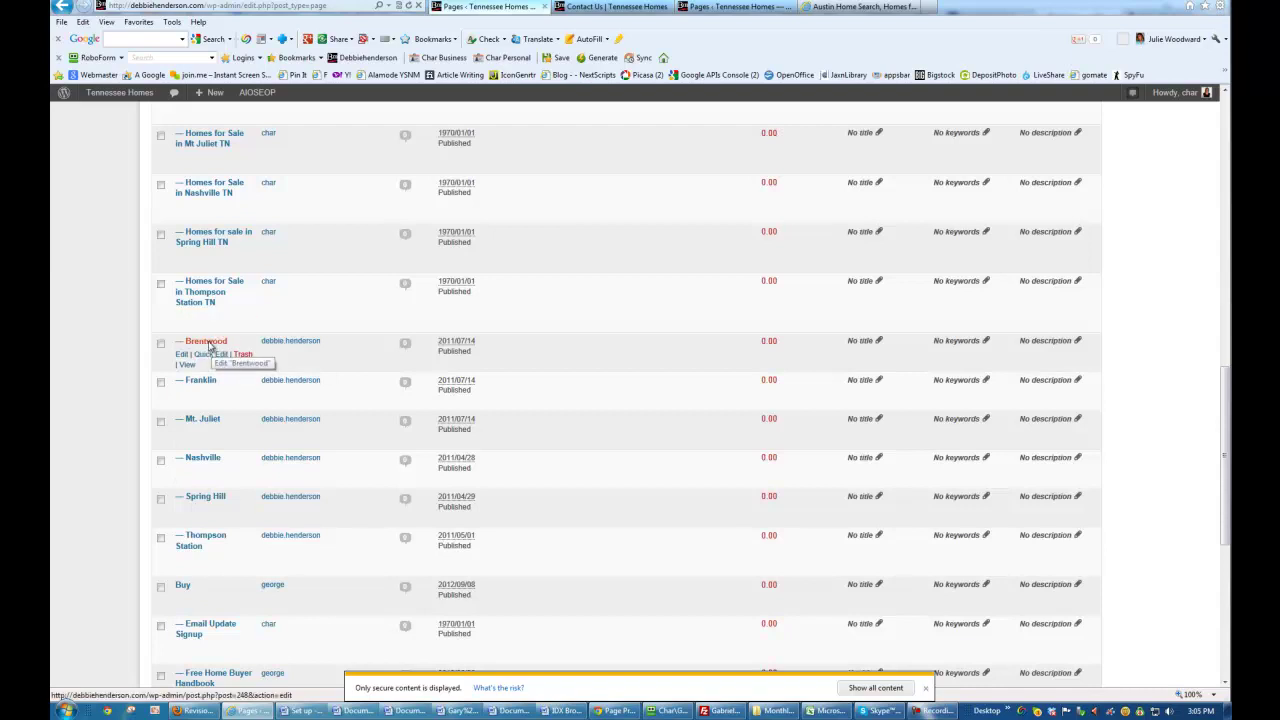
{"action": "scroll", "coordinate": [210, 345], "scroll_direction": "up", "scroll_amount": 2}
{"action": "scroll", "coordinate": [263, 390], "scroll_direction": "down", "scroll_amount": 4}
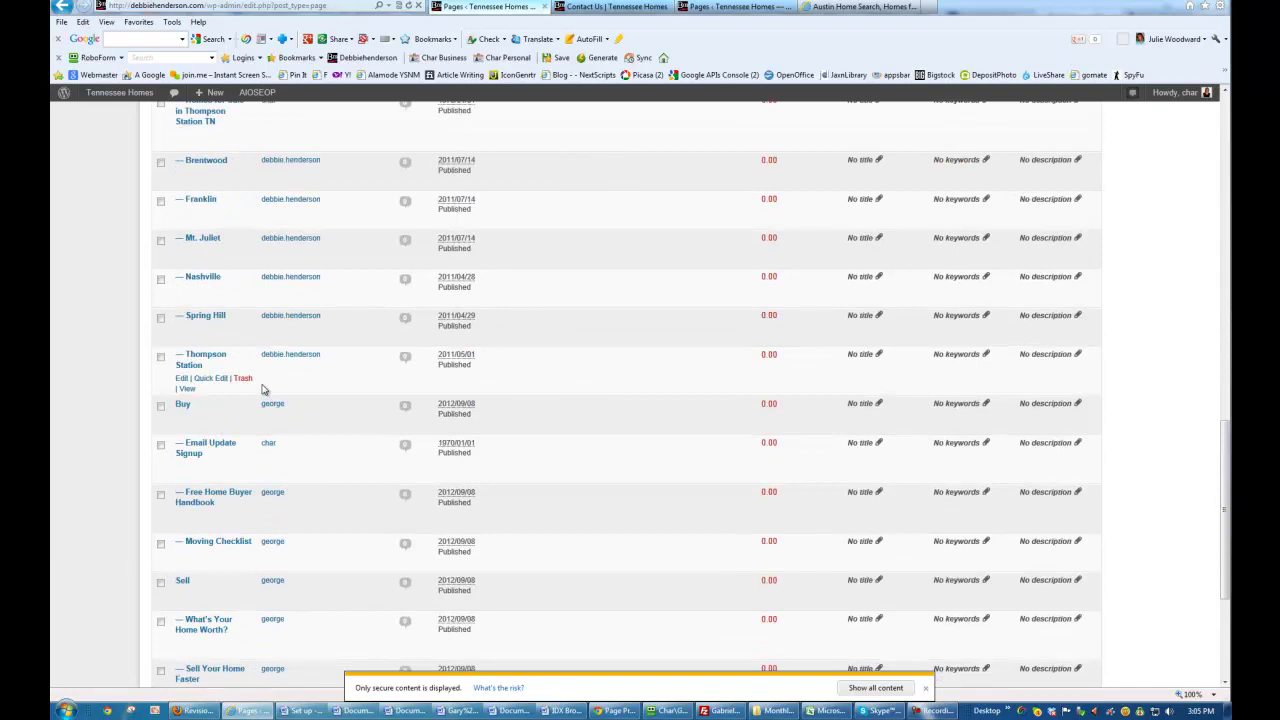
{"action": "scroll", "coordinate": [232, 427], "scroll_direction": "down", "scroll_amount": 2}
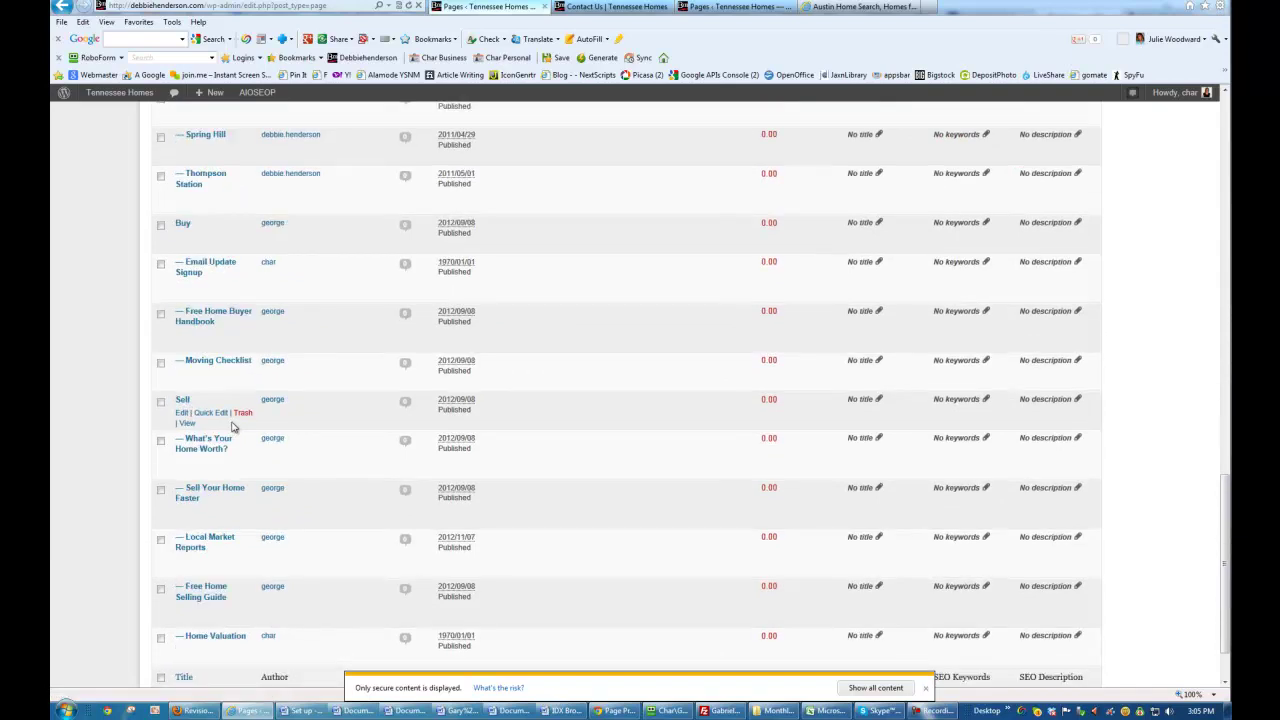
{"action": "scroll", "coordinate": [180, 405], "scroll_direction": "down", "scroll_amount": 2}
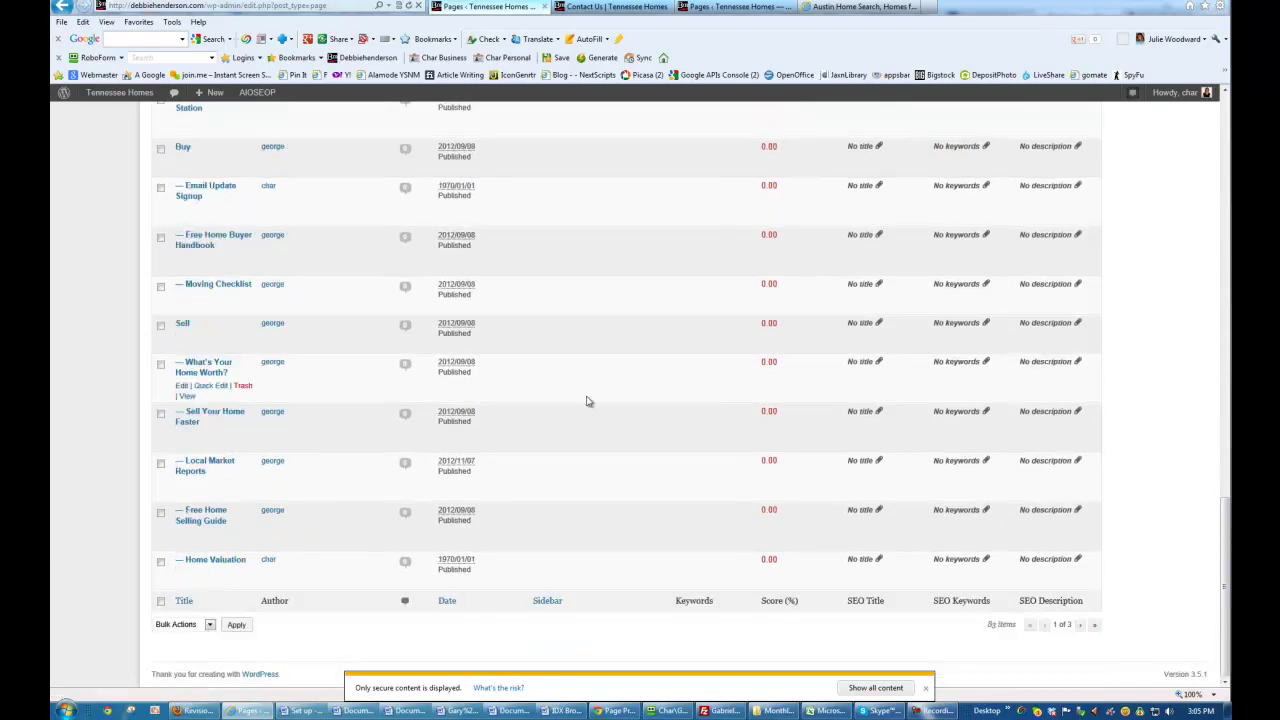
{"action": "scroll", "coordinate": [1120, 200], "scroll_direction": "up", "scroll_amount": 15}
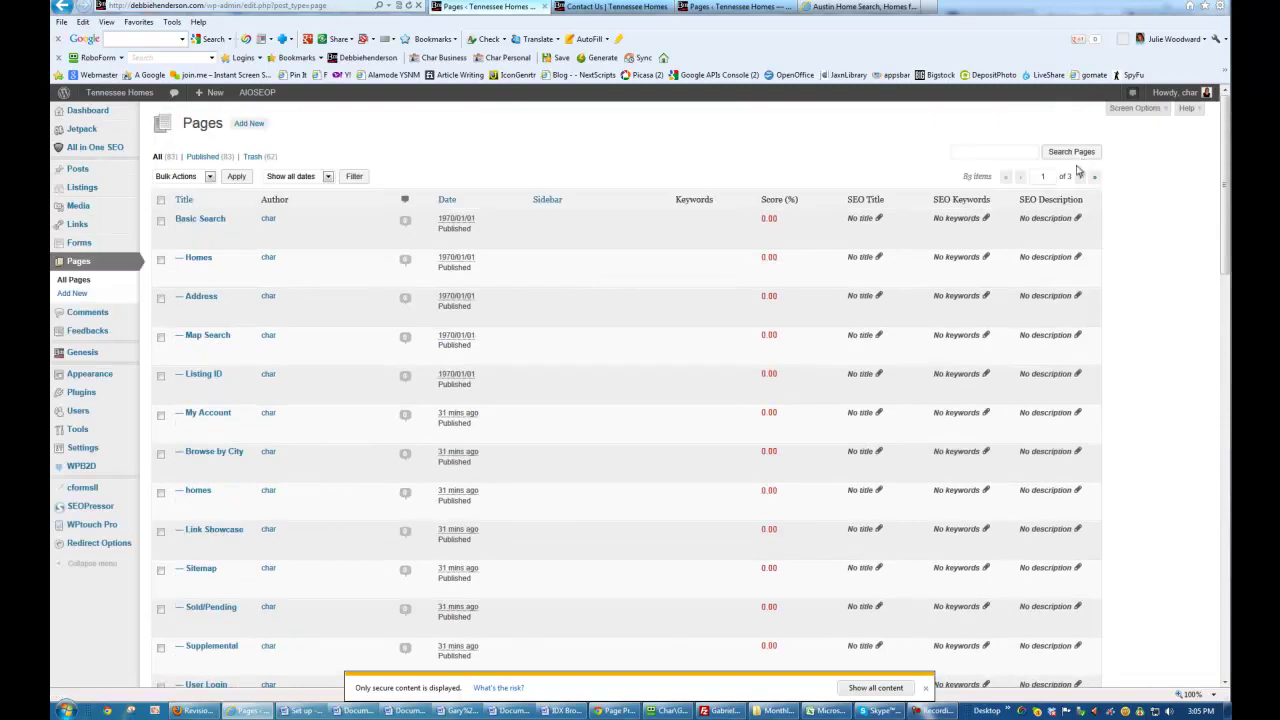
Show page 2 of the Pages list and review Mortgage, Real Estate Blog, Concierge and their children.
{"action": "left_click", "coordinate": [1080, 176]}
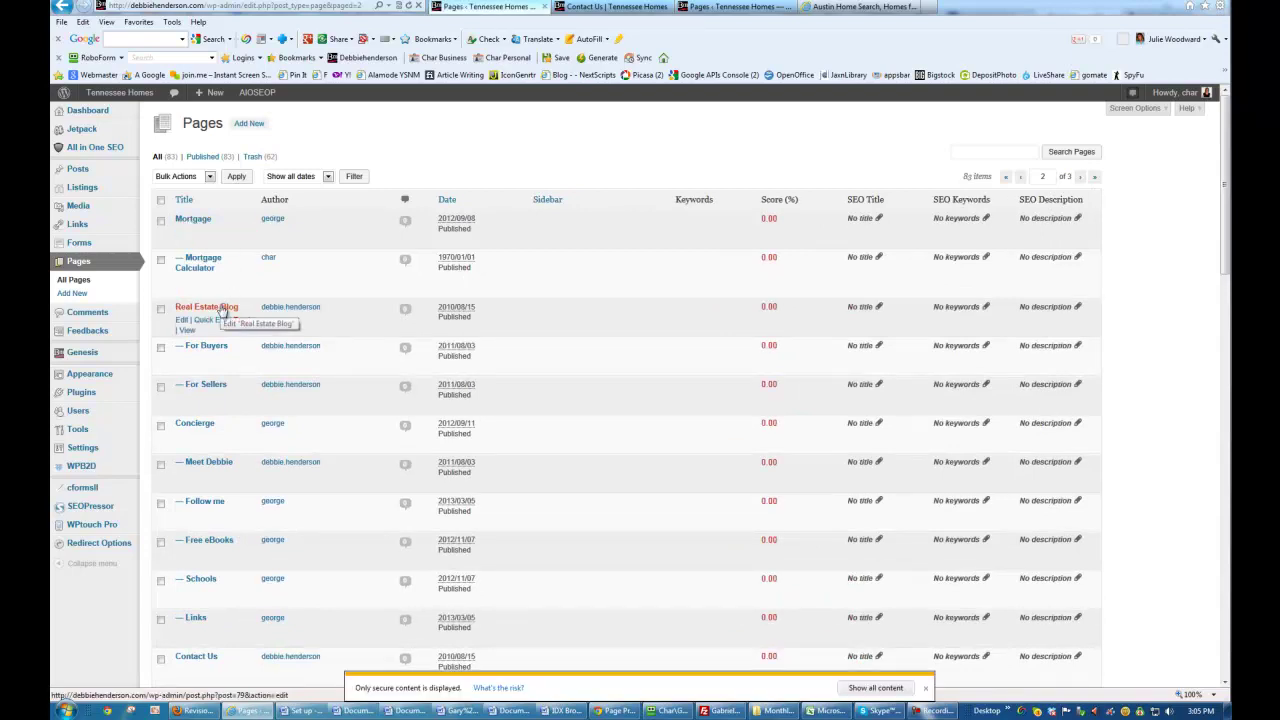
{"action": "scroll", "coordinate": [215, 325], "scroll_direction": "down", "scroll_amount": 1}
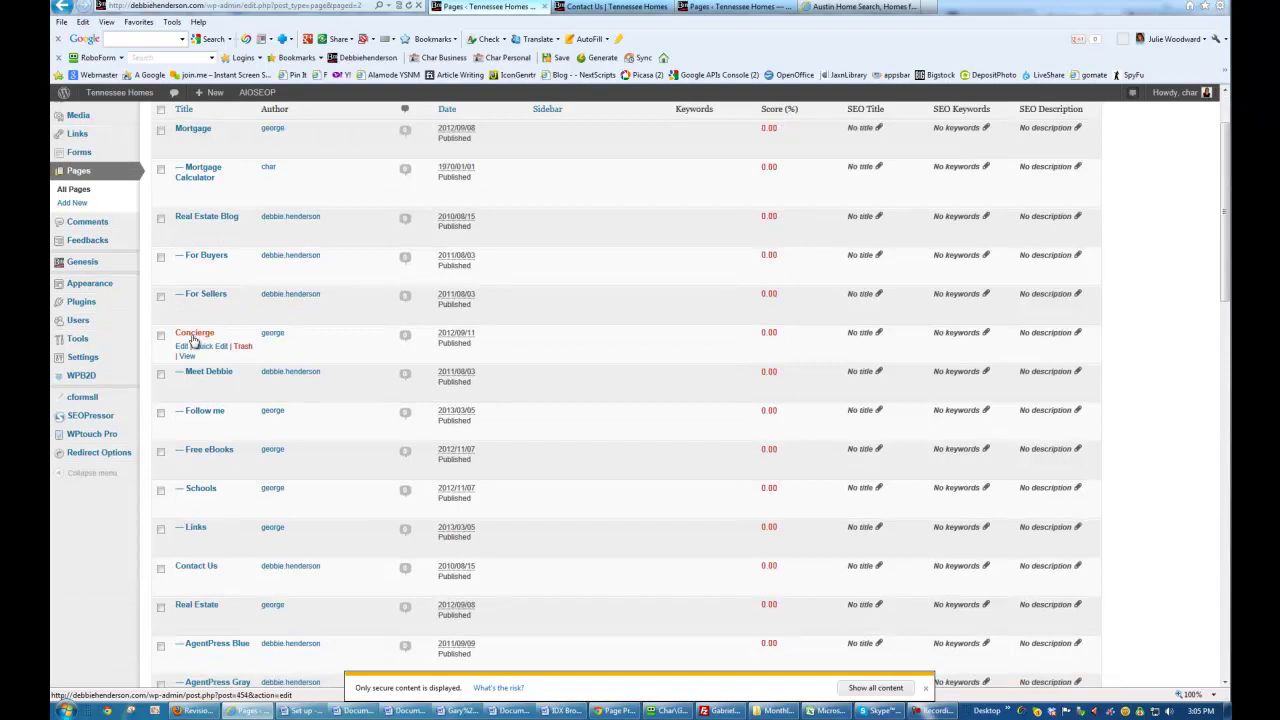
{"action": "scroll", "coordinate": [197, 345], "scroll_direction": "down", "scroll_amount": 2}
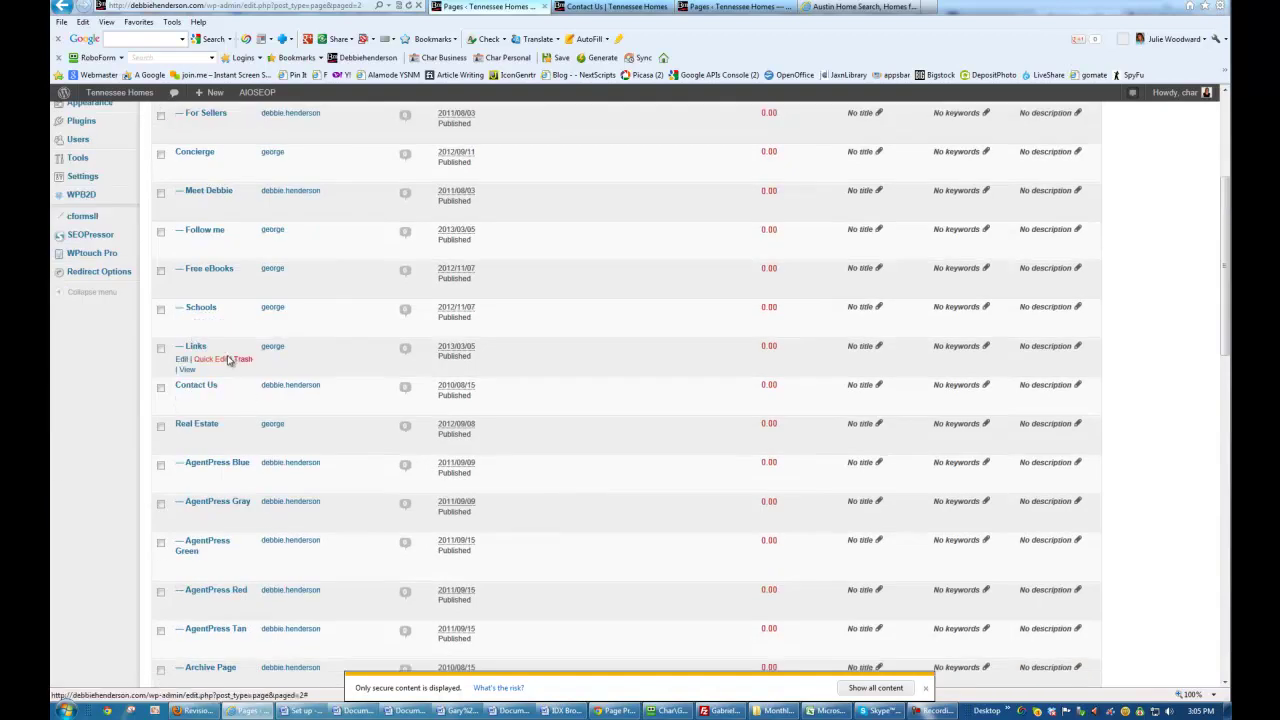
{"action": "scroll", "coordinate": [225, 340], "scroll_direction": "down", "scroll_amount": 2}
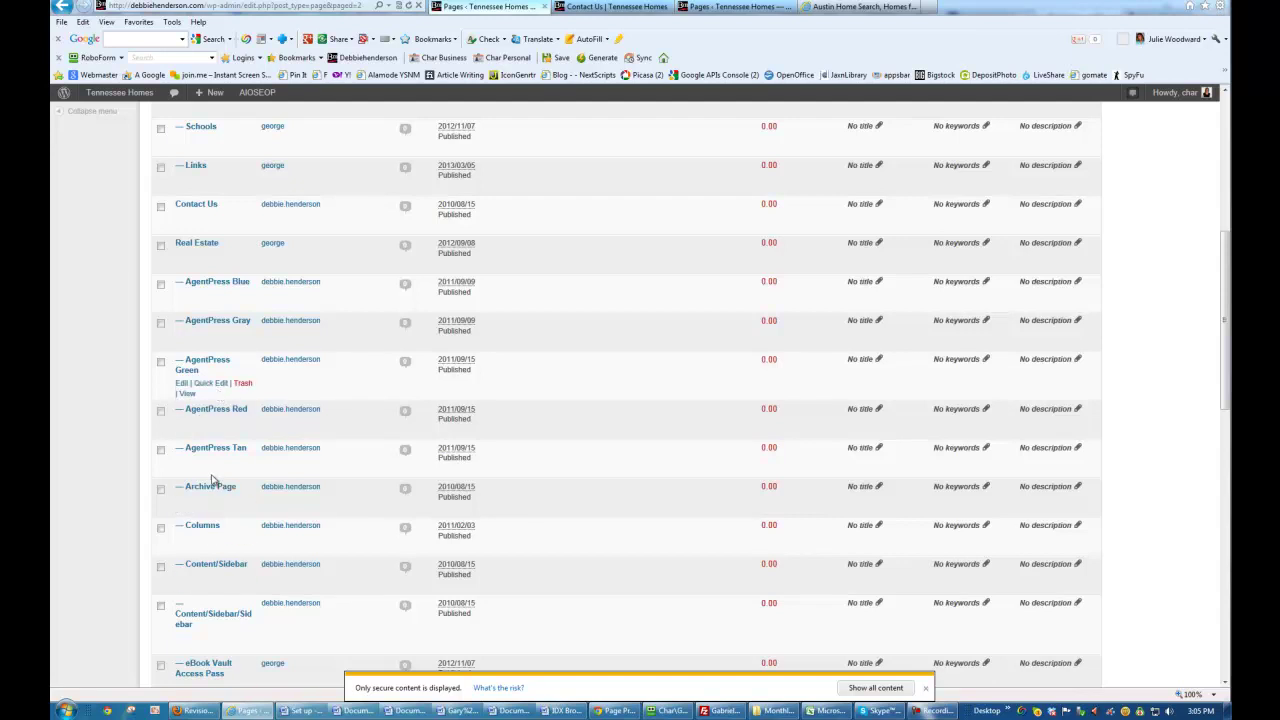
{"action": "scroll", "coordinate": [207, 322], "scroll_direction": "down", "scroll_amount": 9}
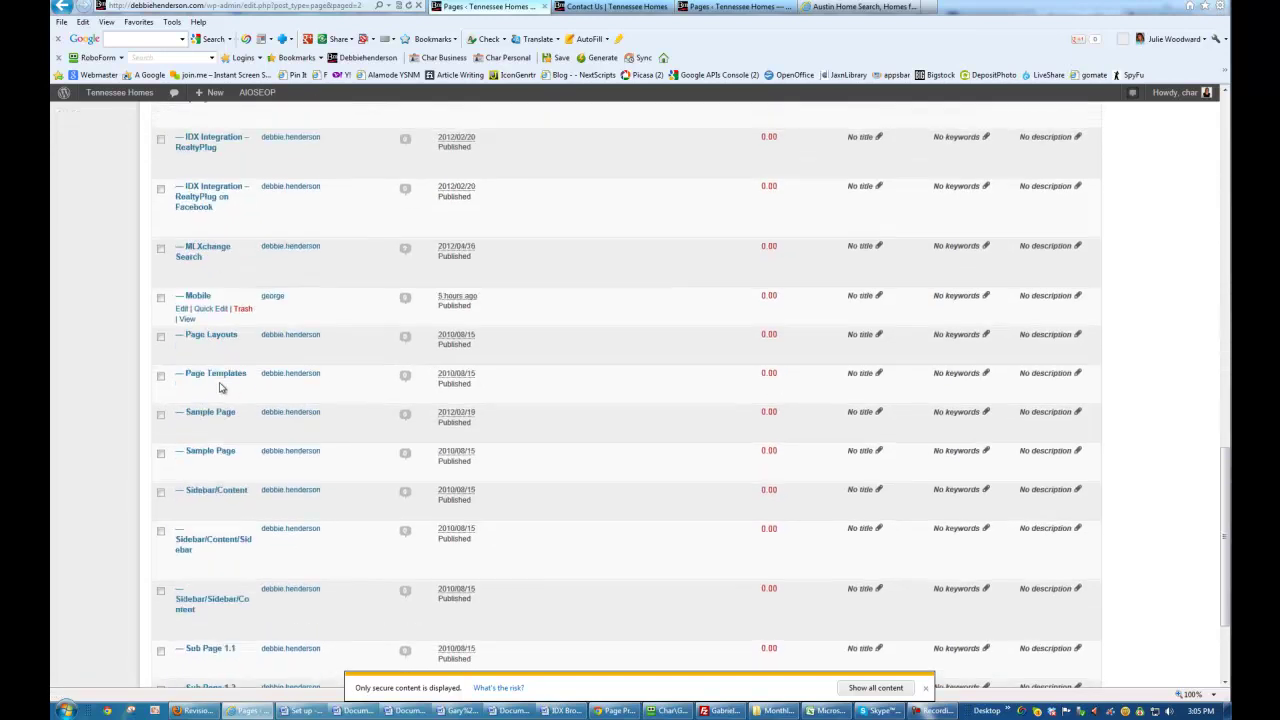
{"action": "scroll", "coordinate": [205, 445], "scroll_direction": "down", "scroll_amount": 1}
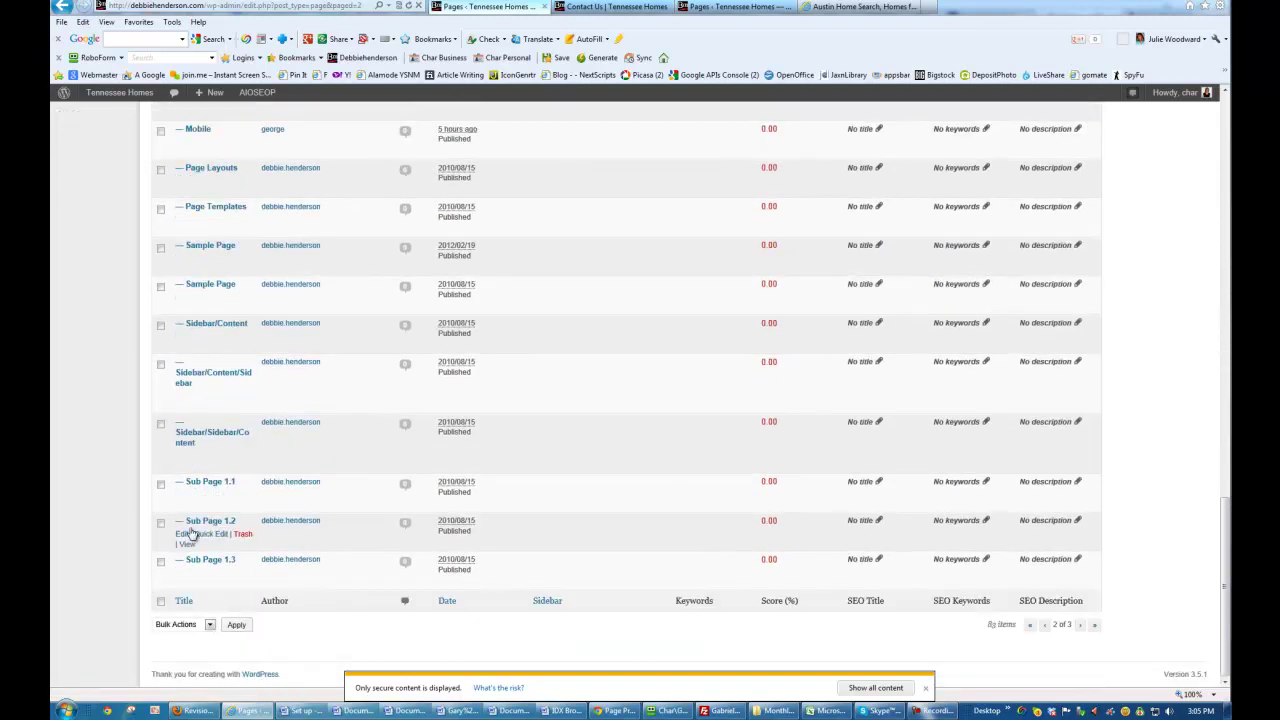
{"action": "scroll", "coordinate": [190, 410], "scroll_direction": "up", "scroll_amount": 10}
{"action": "scroll", "coordinate": [190, 410], "scroll_direction": "up", "scroll_amount": 5}
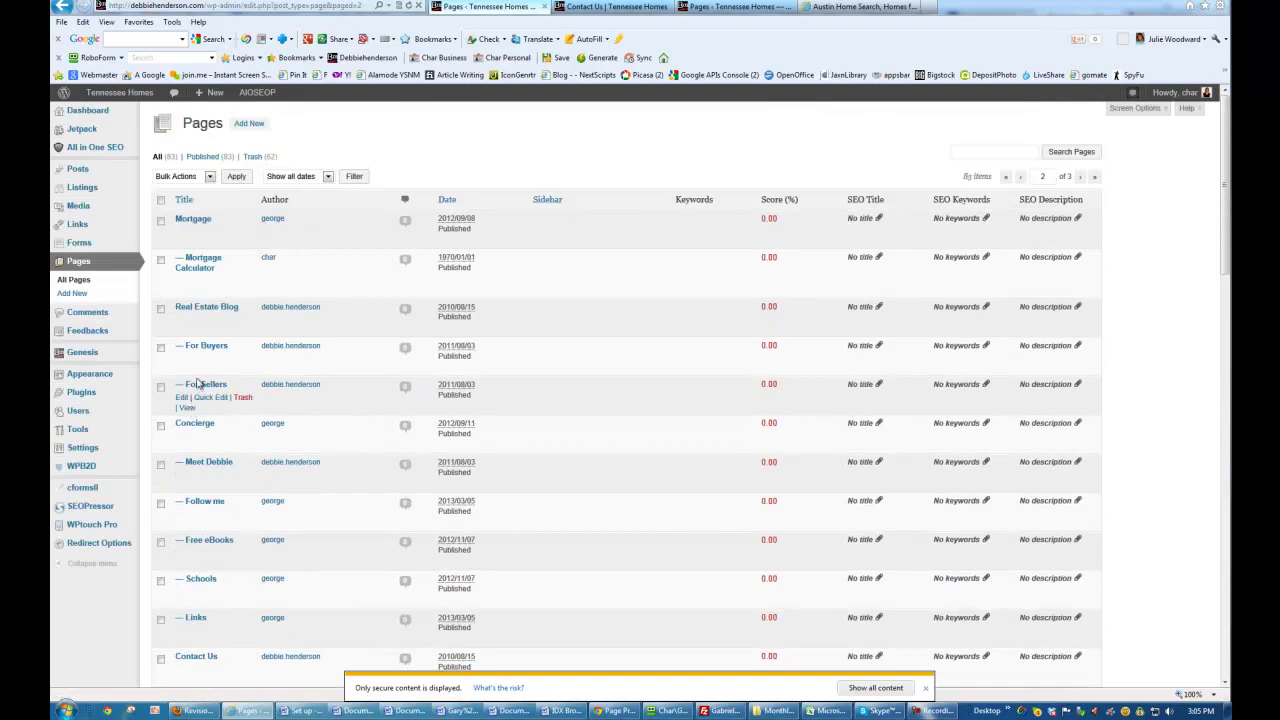
{"action": "mouse_move", "coordinate": [95, 378]}
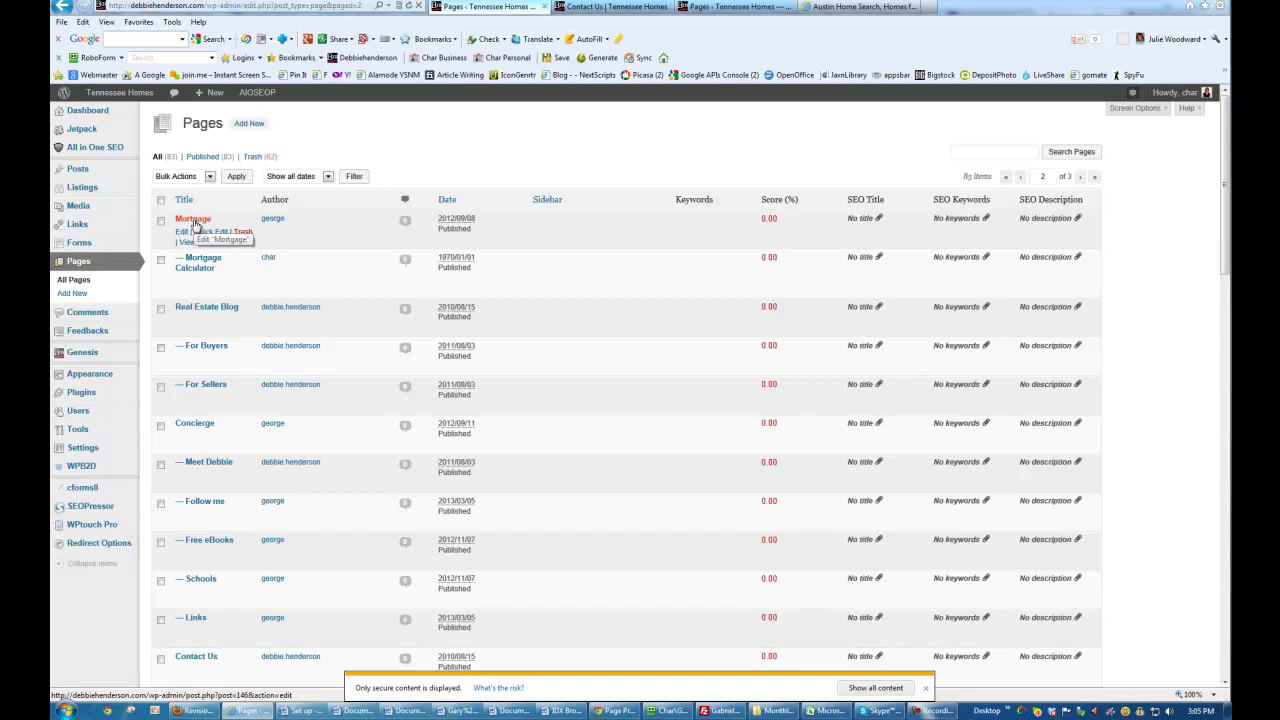
{"action": "scroll", "coordinate": [198, 470], "scroll_direction": "down", "scroll_amount": 3}
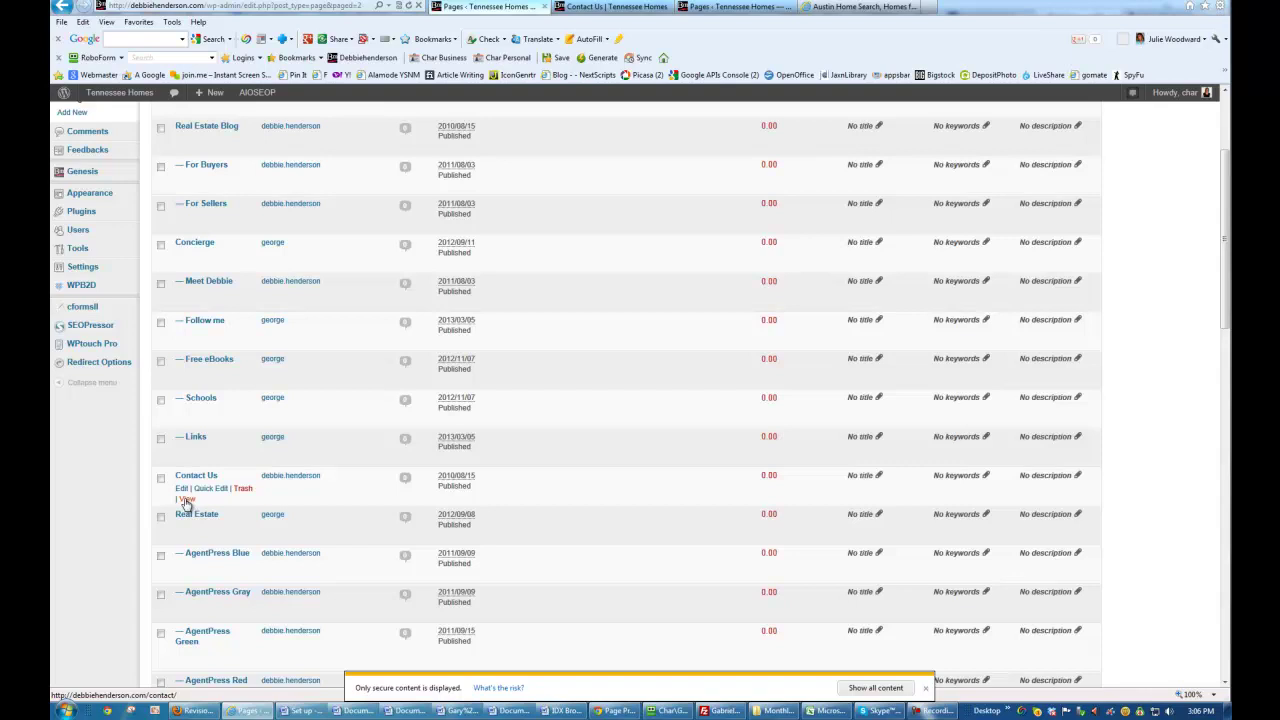
{"action": "mouse_move", "coordinate": [103, 201]}
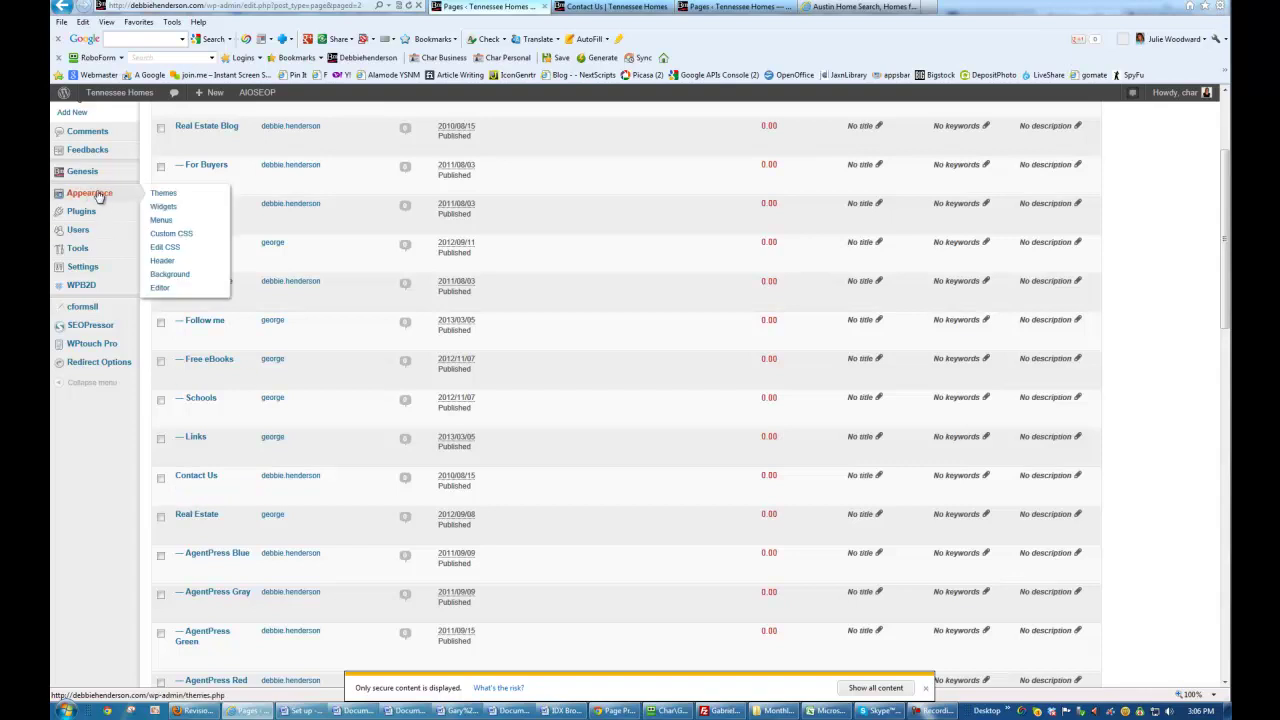
Open the Top Menu in Appearance > Menus and review the Search Properties, Featured and Communities items.
{"action": "left_click", "coordinate": [166, 221]}
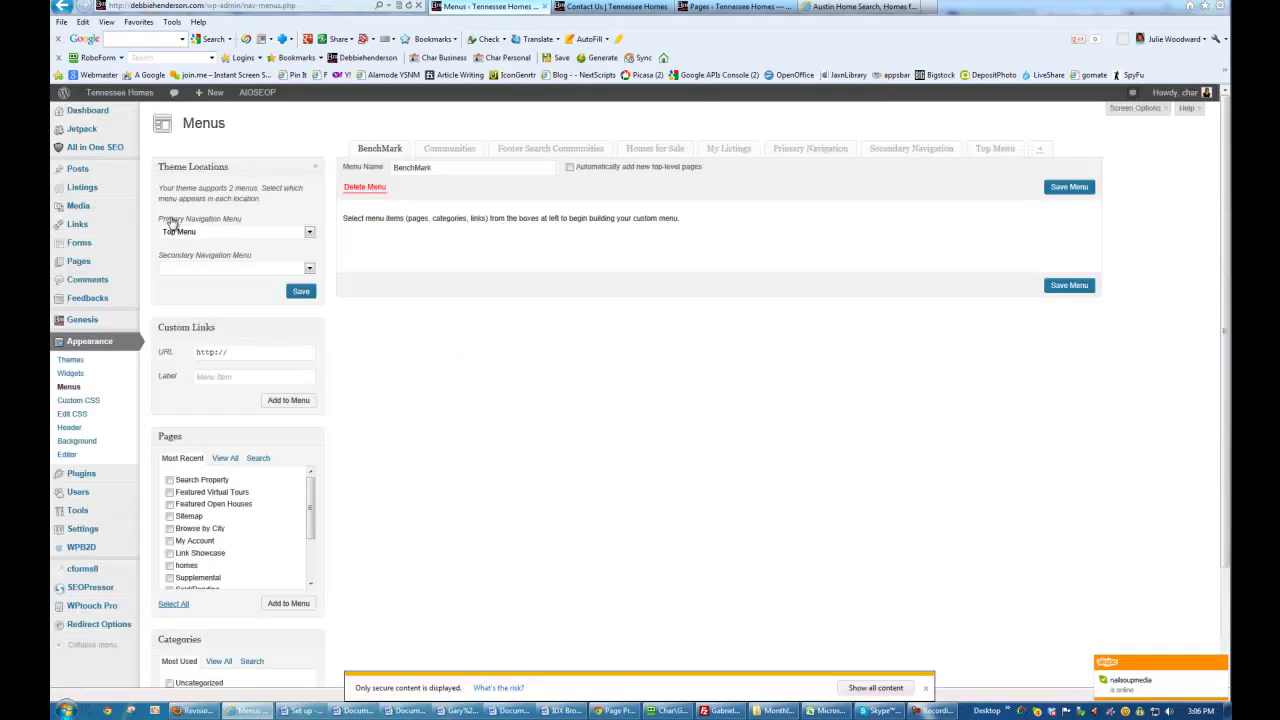
{"action": "left_click", "coordinate": [1006, 149]}
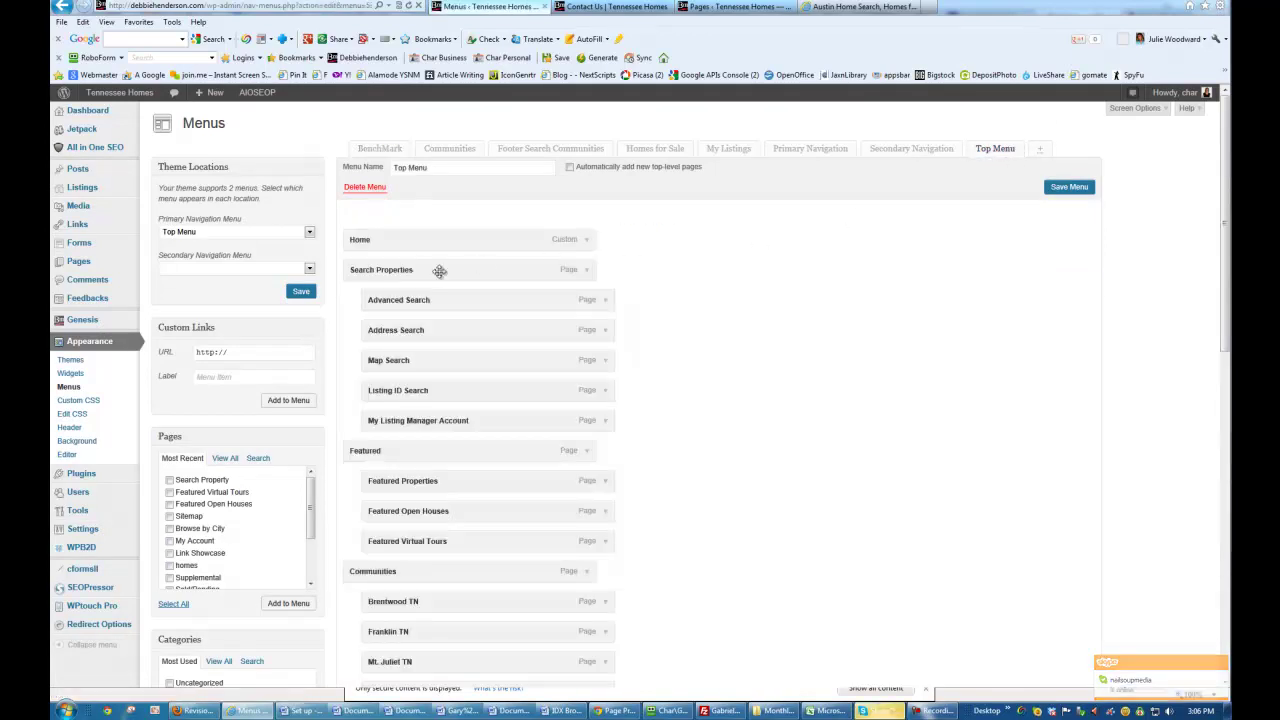
{"action": "scroll", "coordinate": [622, 271], "scroll_direction": "down", "scroll_amount": 1}
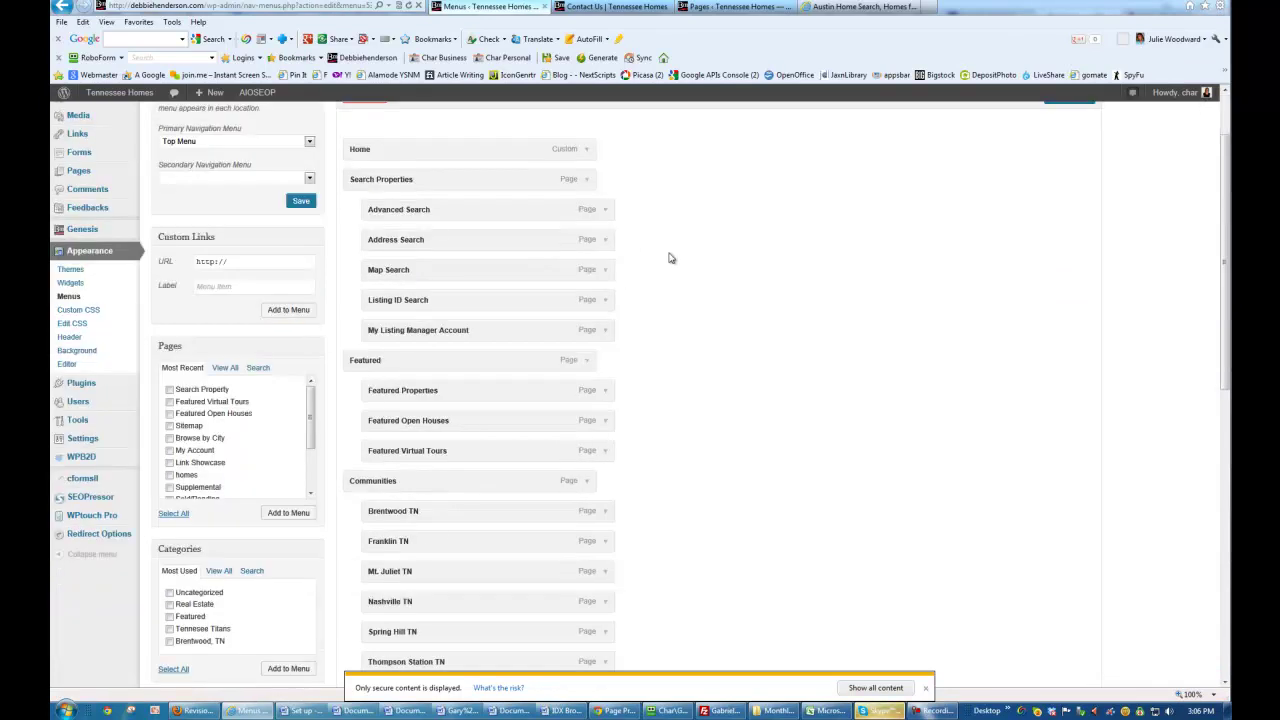
{"action": "scroll", "coordinate": [670, 258], "scroll_direction": "up", "scroll_amount": 1}
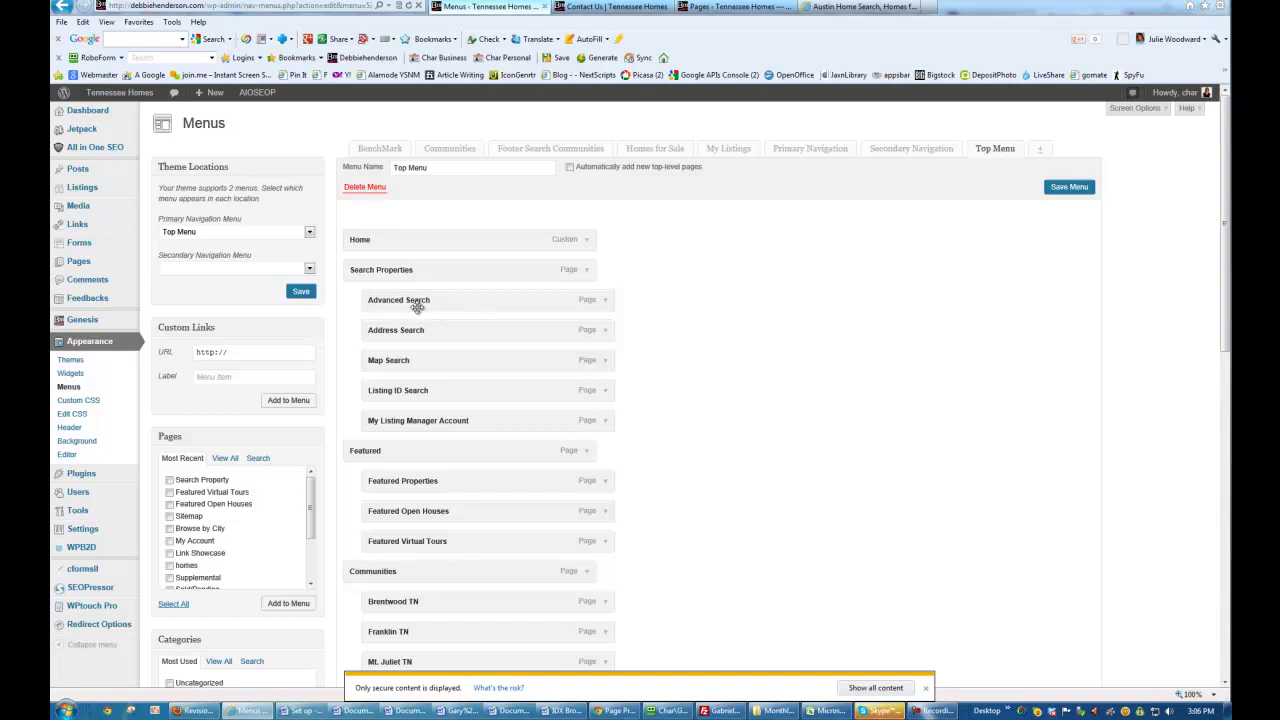
{"action": "mouse_move", "coordinate": [940, 712]}
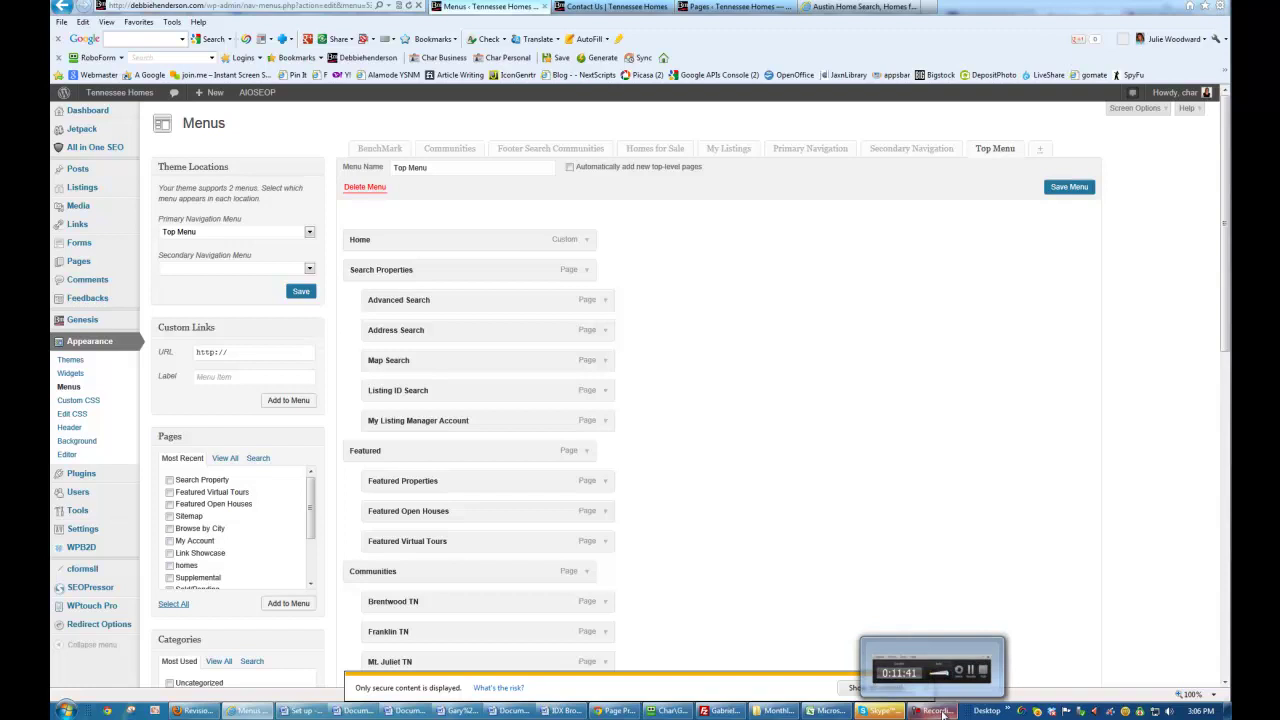